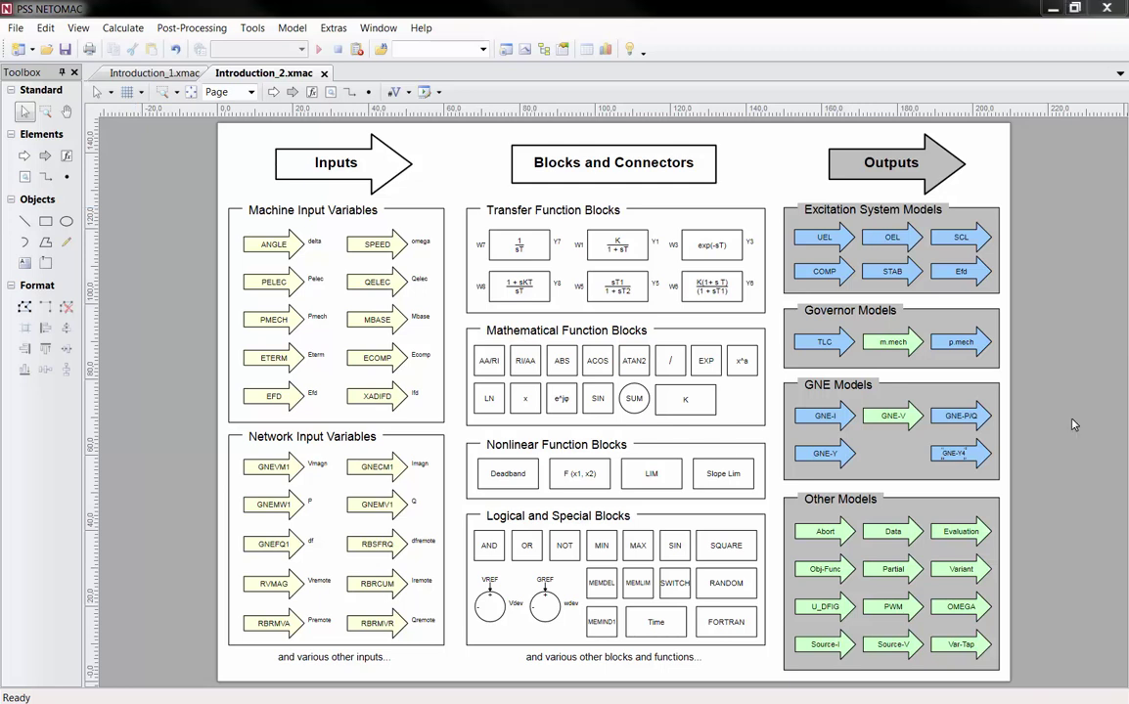
Change the symbol text of the K block in the Mathematical Function Blocks group to "Gain"
click(706, 407)
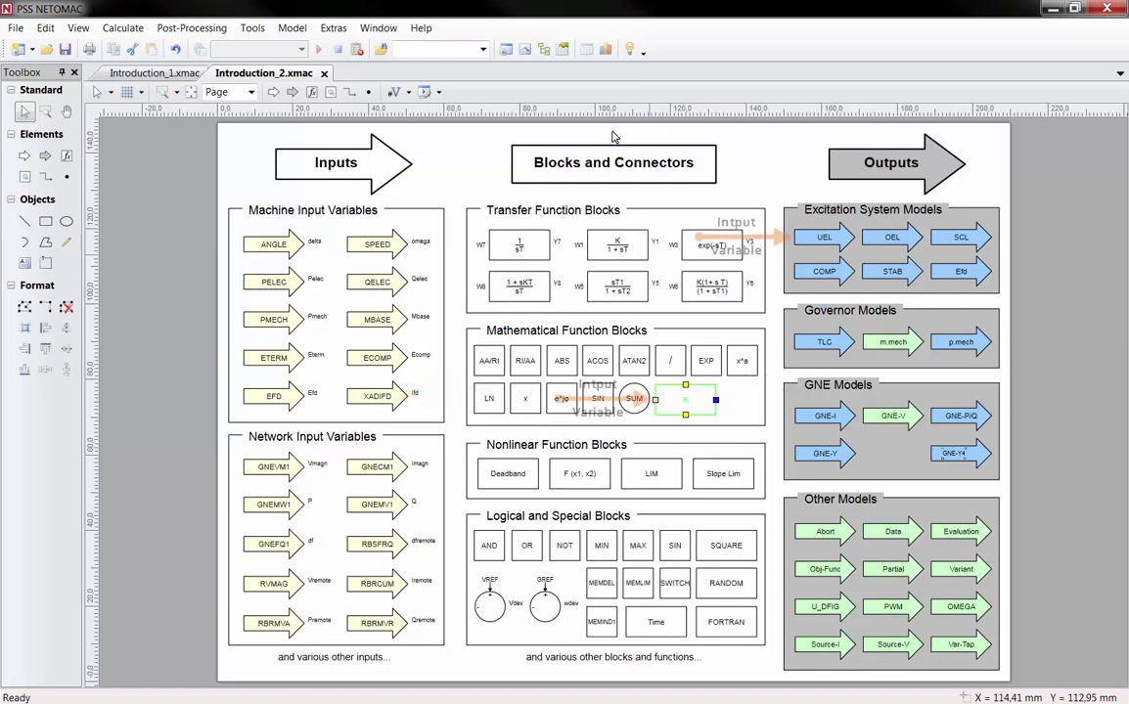
click(563, 51)
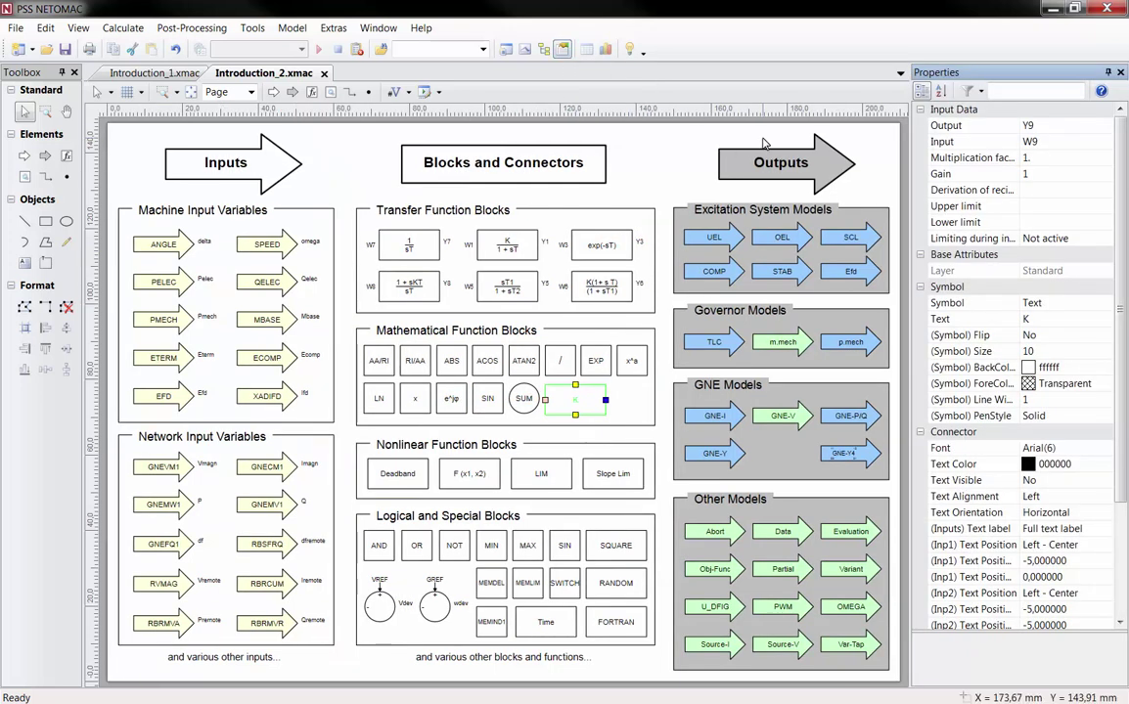
click(921, 111)
click(920, 126)
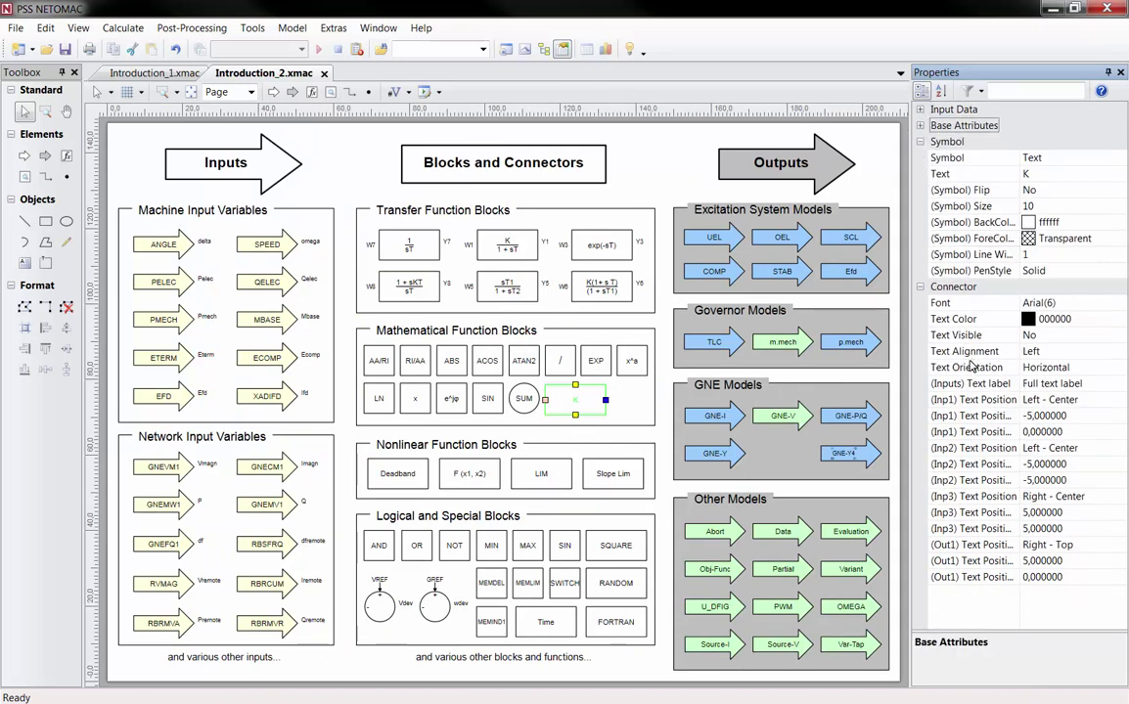
click(919, 113)
click(989, 303)
text(Gain)
key(Return)
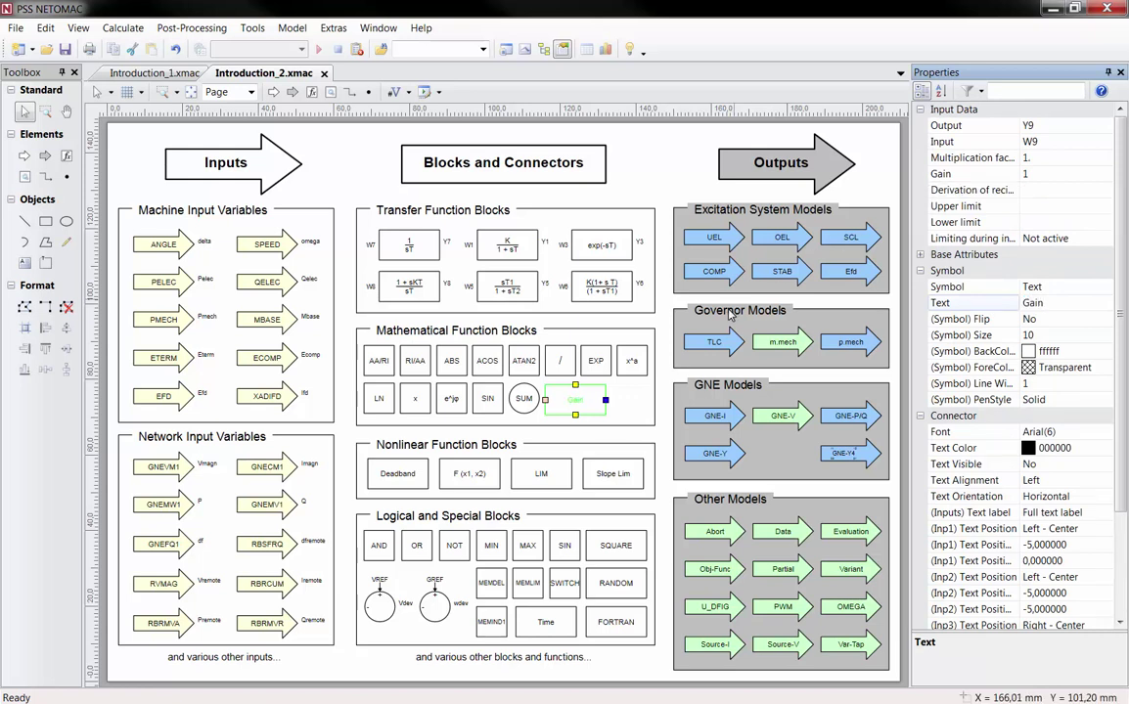
Examine the Gain block's topology, data and limit settings, and close its dialog and the properties display
double_click(591, 411)
drag(567, 274, 294, 258)
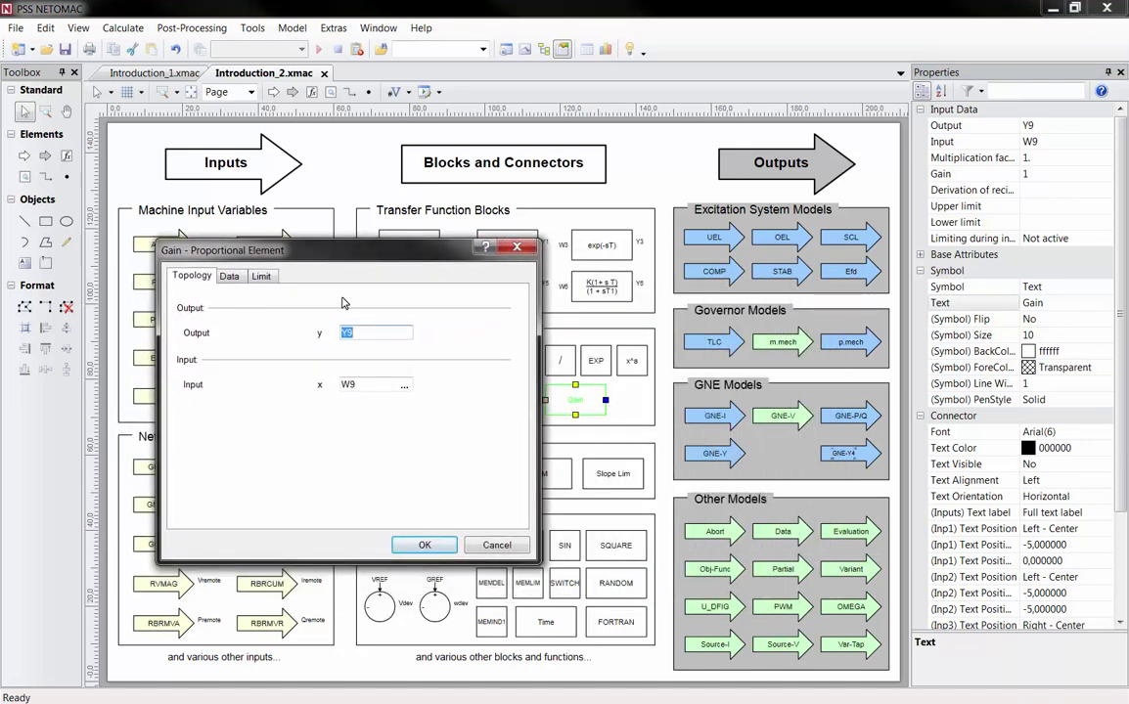
double_click(363, 382)
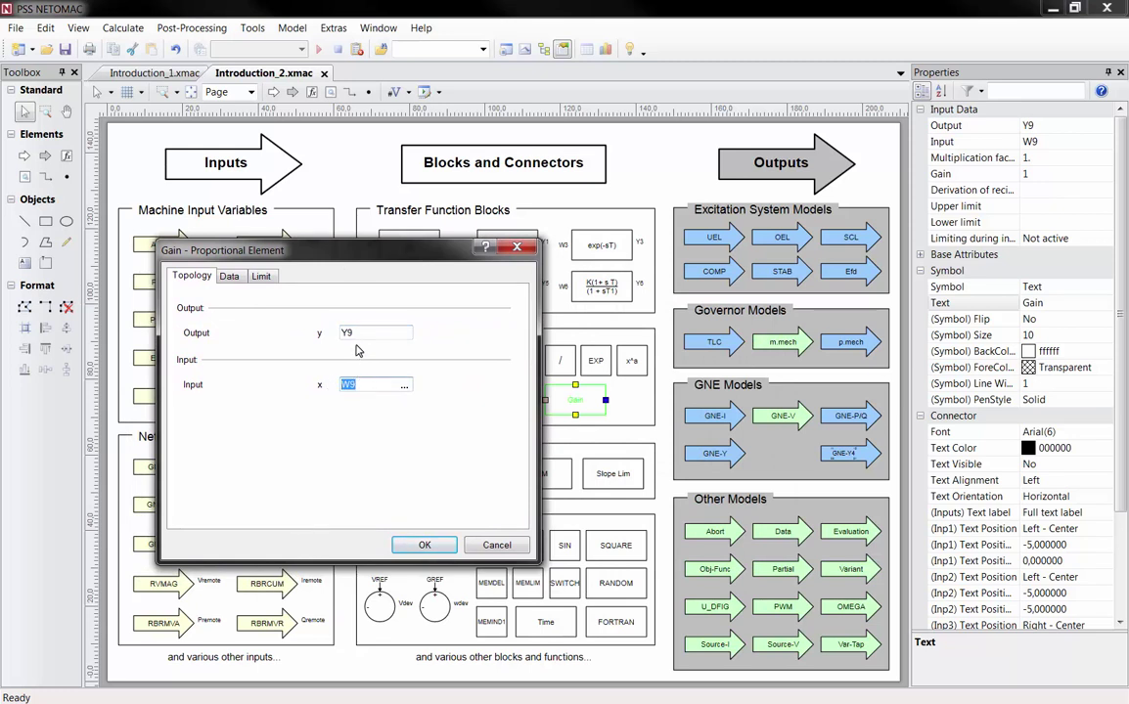
click(231, 276)
click(263, 277)
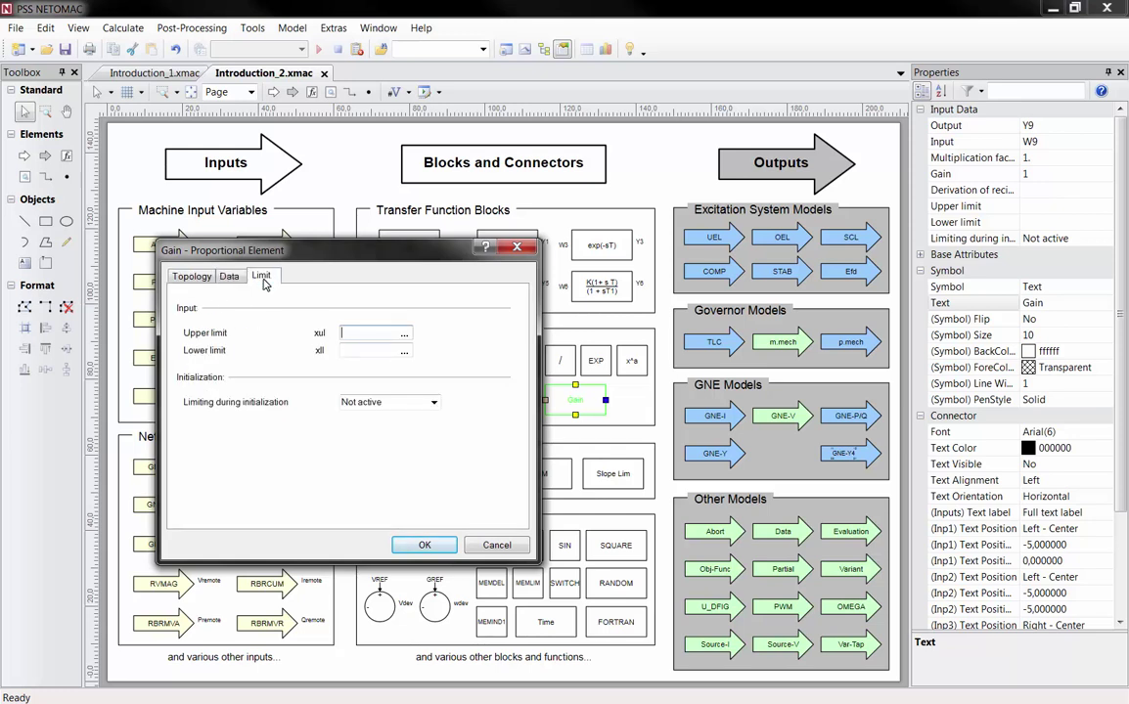
click(431, 477)
click(1121, 73)
click(946, 297)
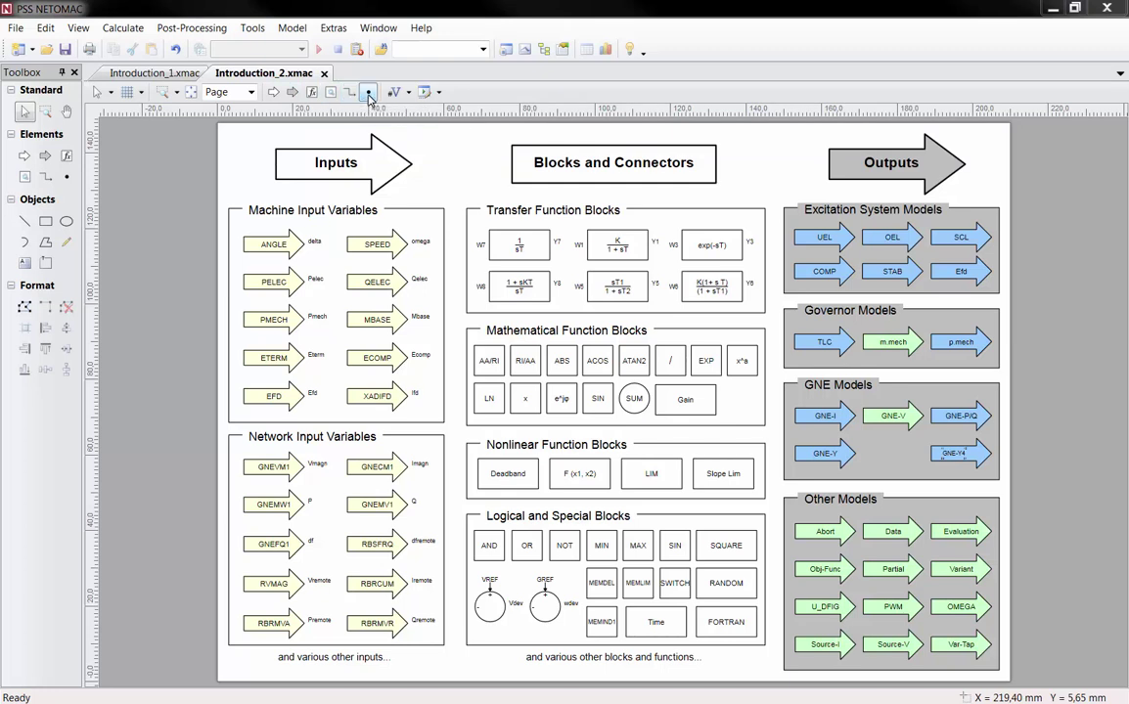
Insert a Washout function block beside the tip of the Inputs arrow
click(313, 93)
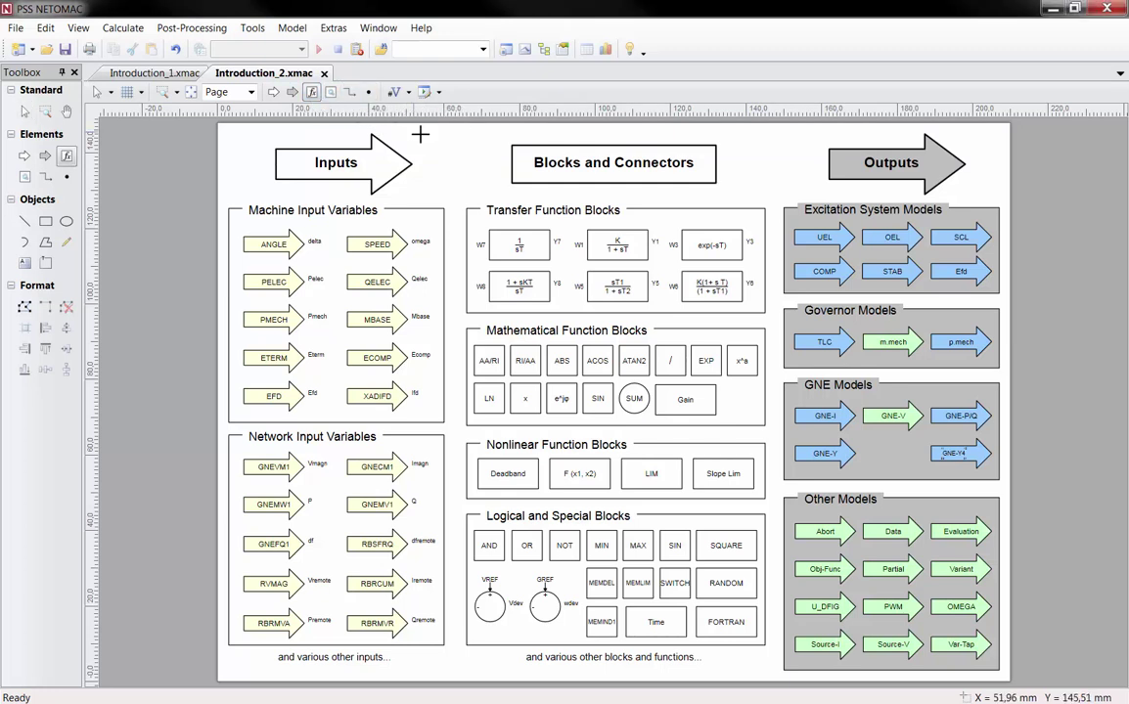
click(440, 154)
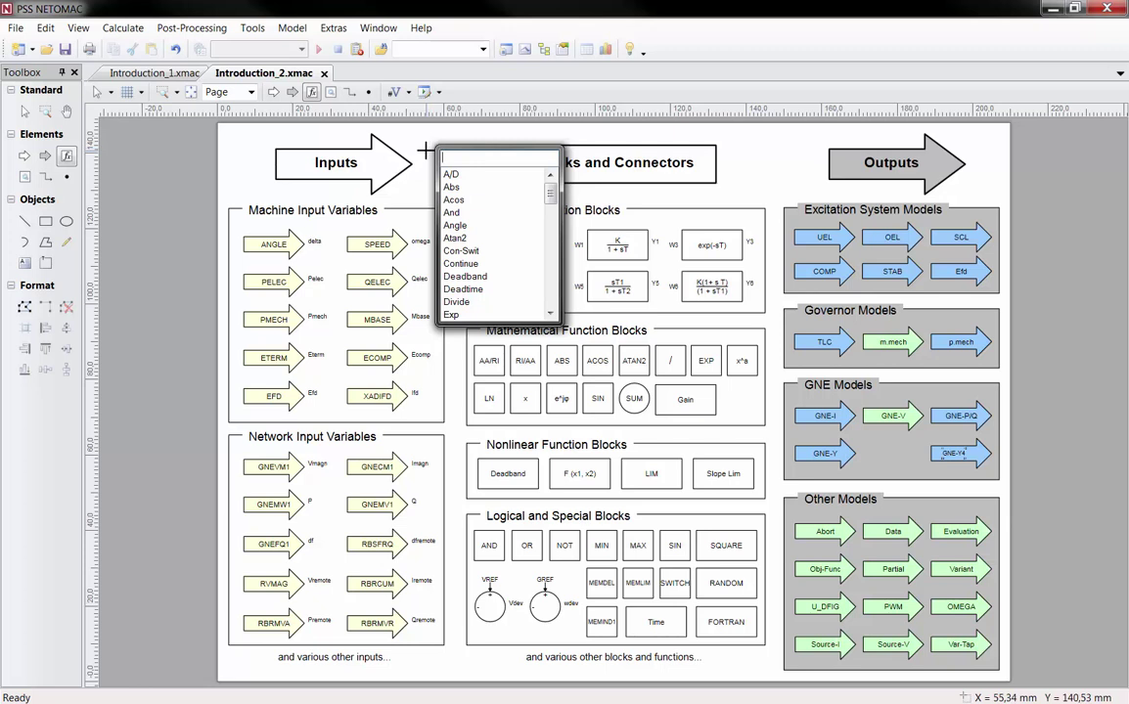
text(Wash)
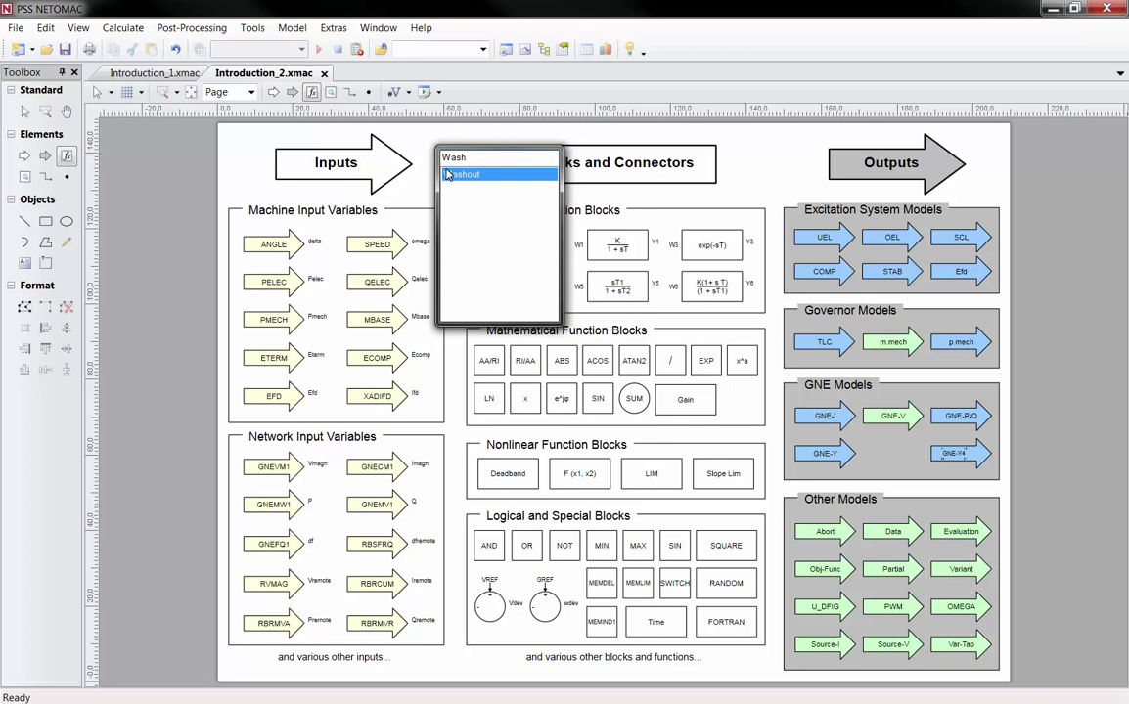
click(450, 173)
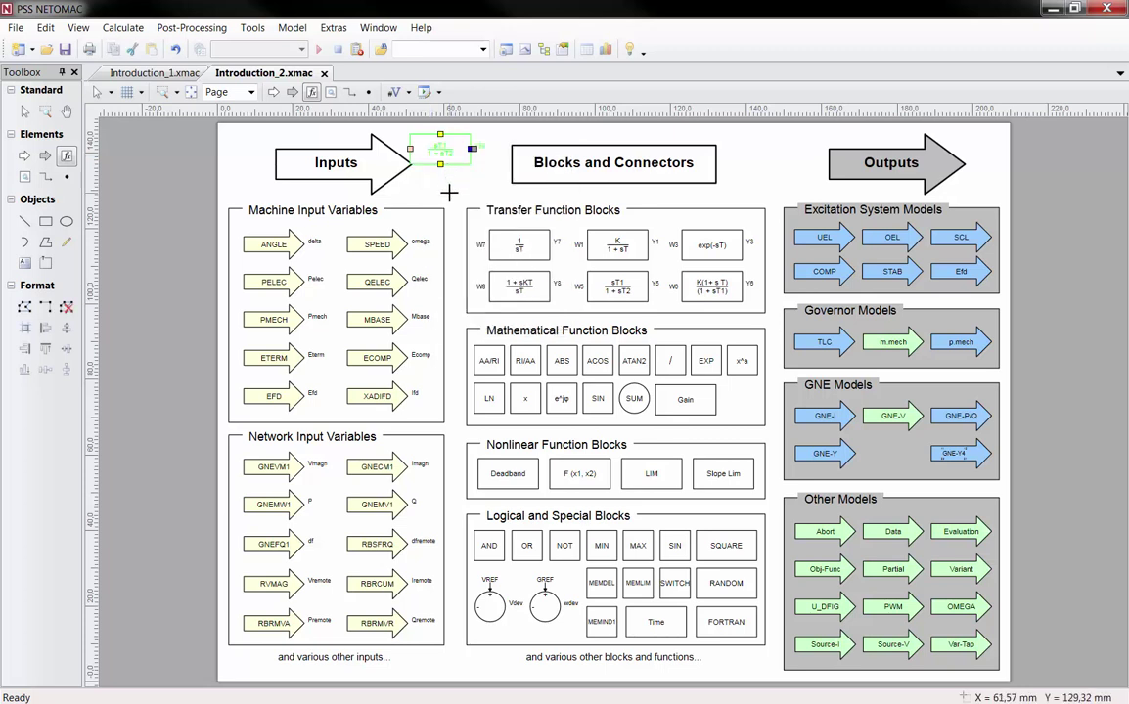
key(Escape)
click(442, 193)
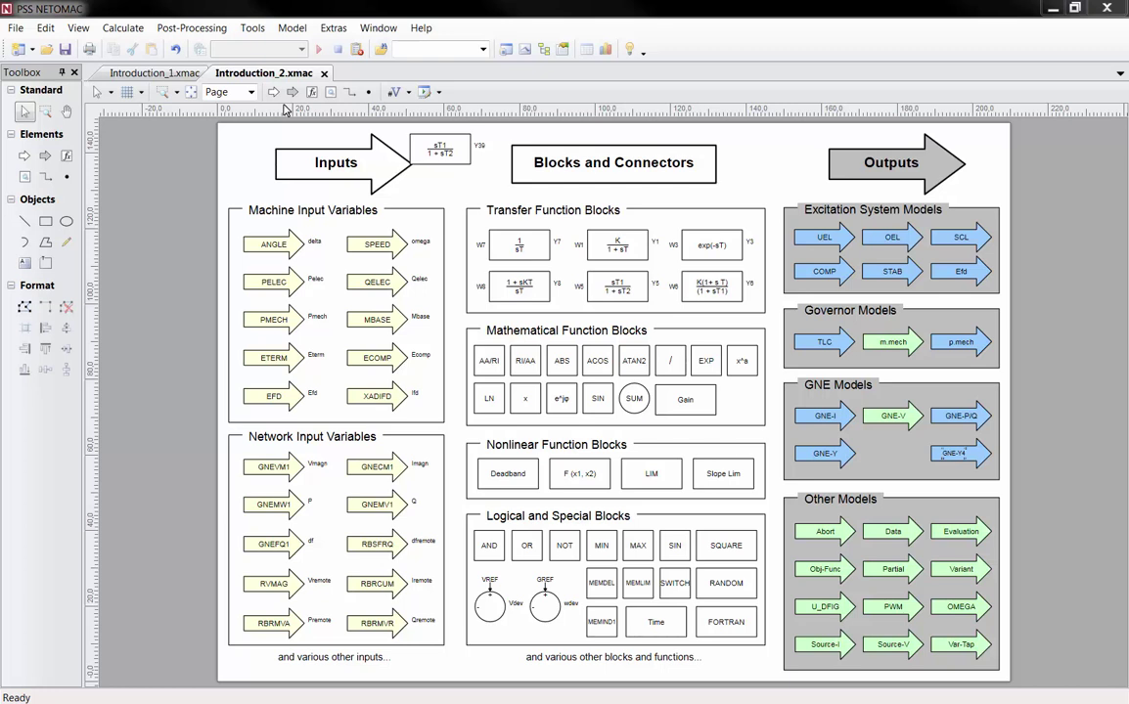
click(16, 28)
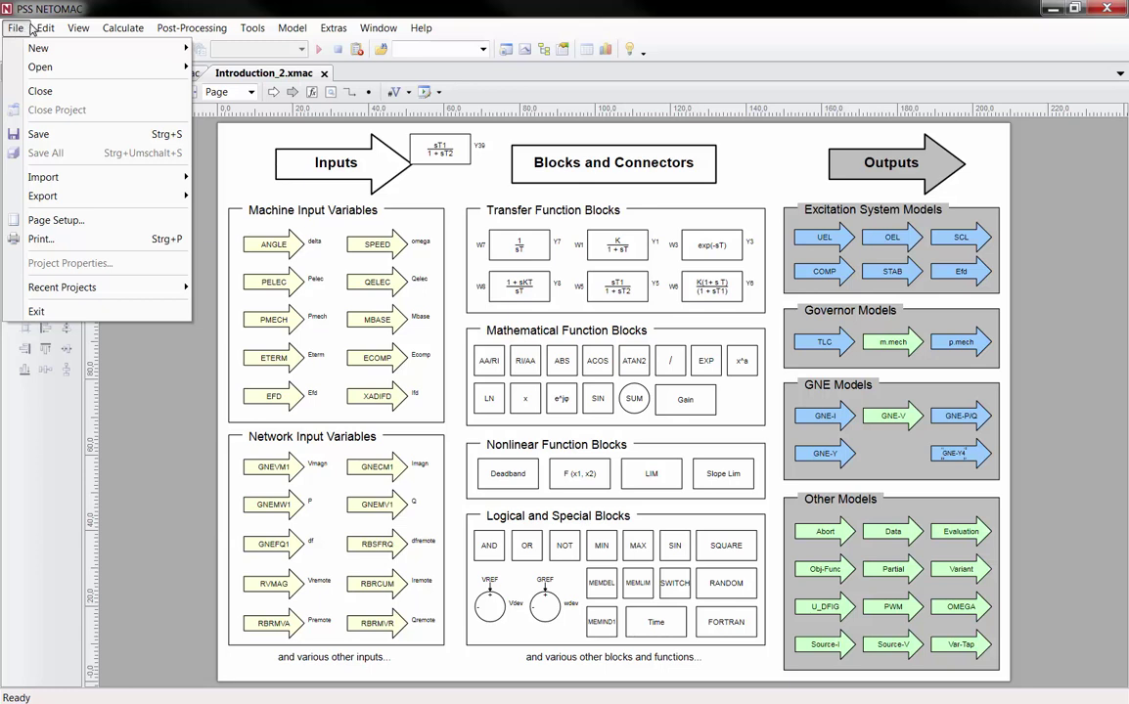
mouse_move(46, 29)
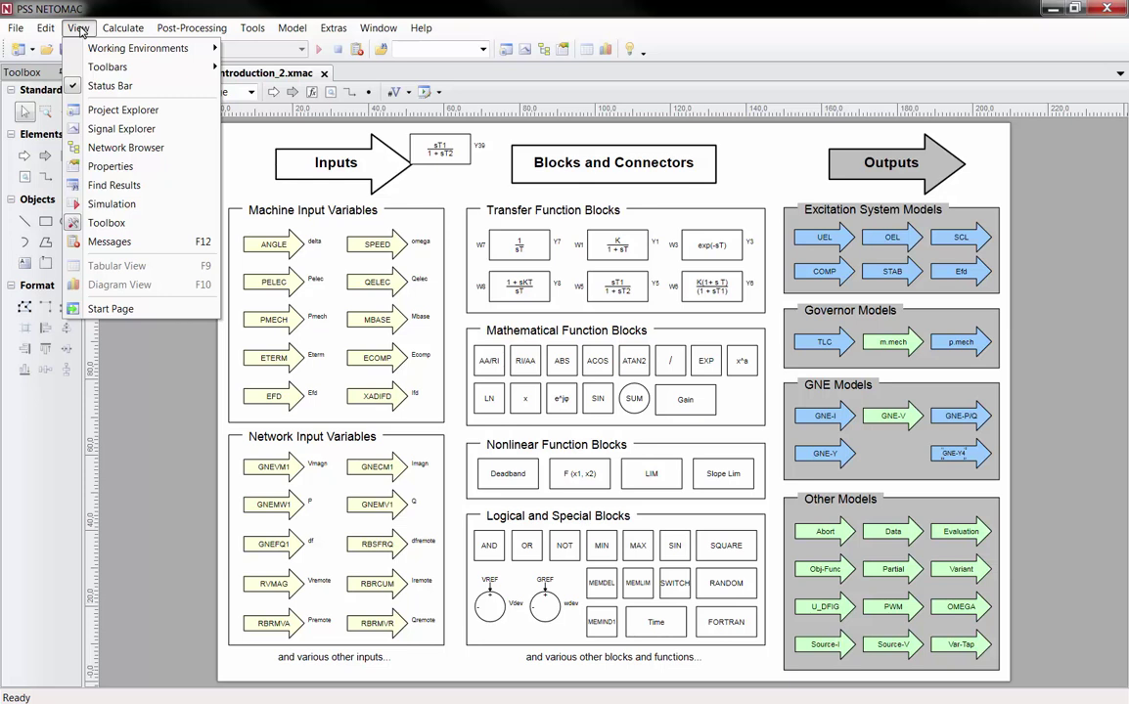
click(292, 27)
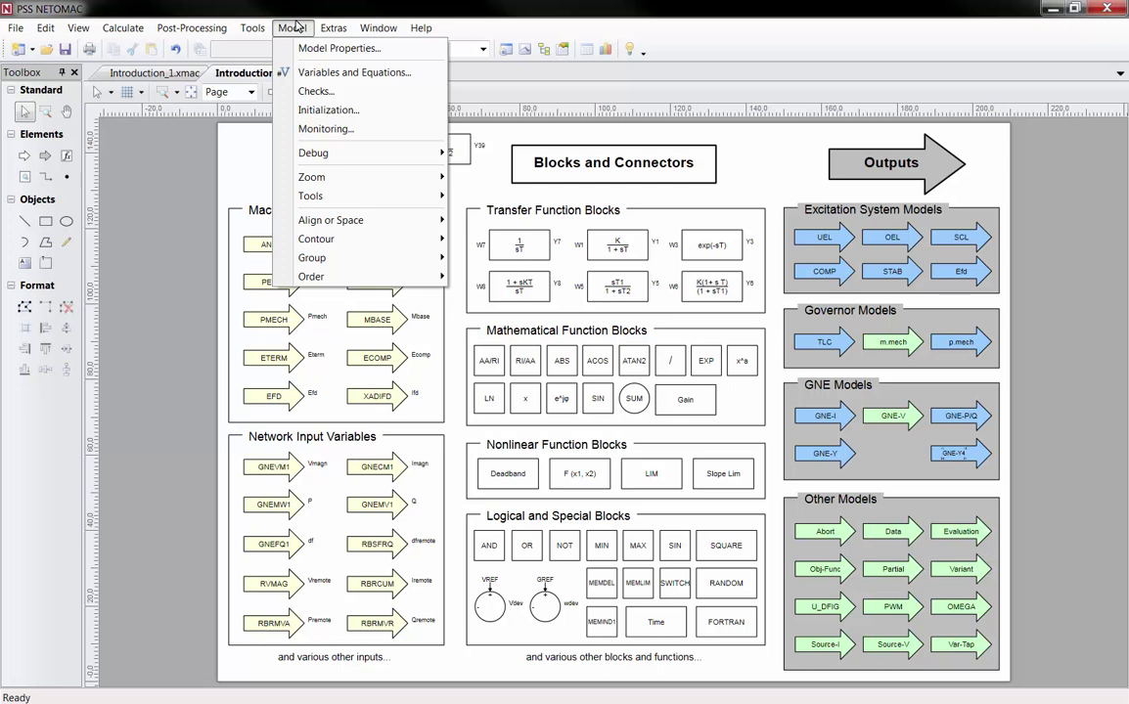
mouse_move(377, 29)
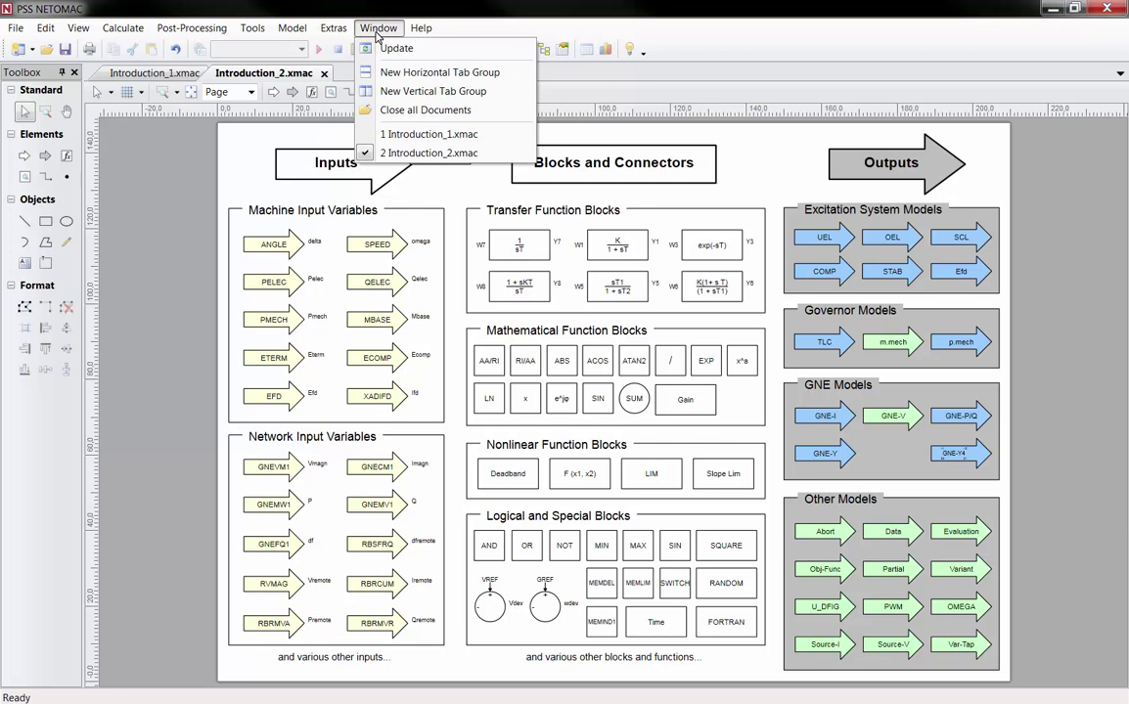
mouse_move(427, 33)
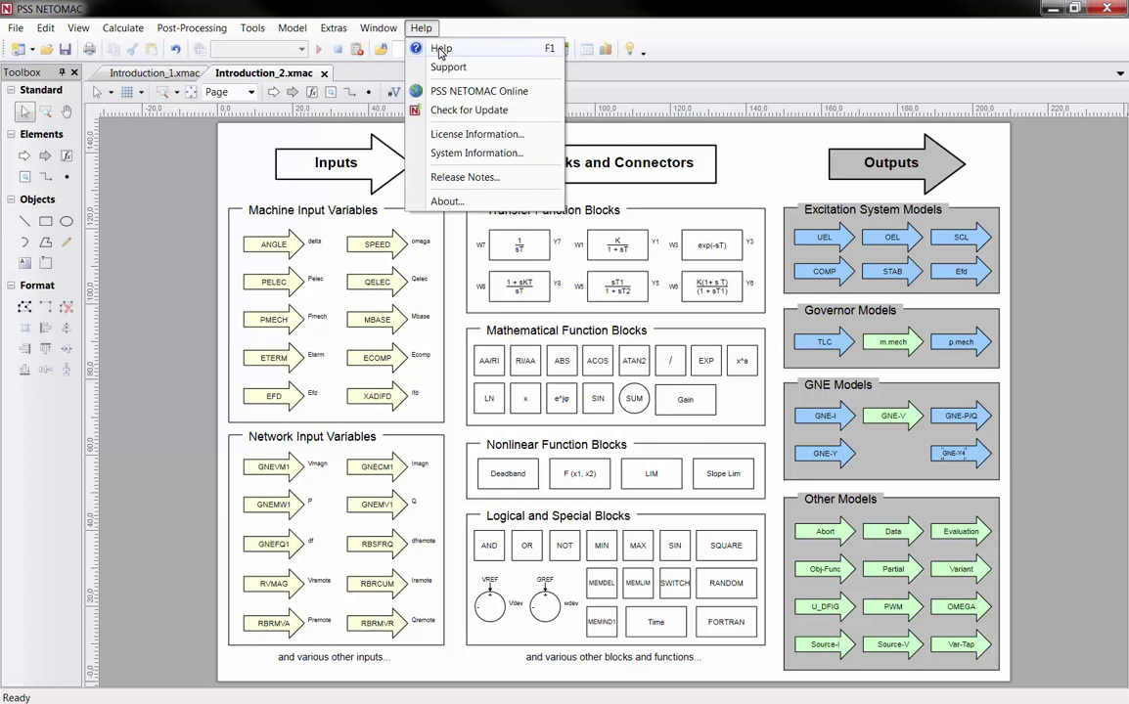
key(Escape)
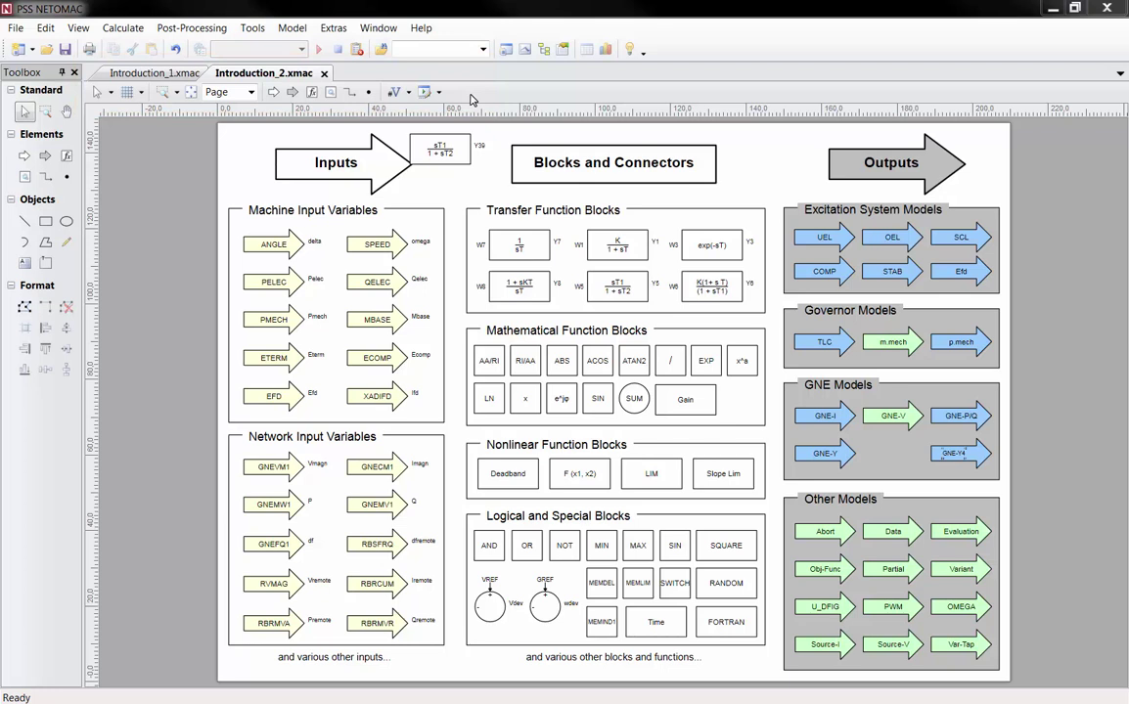
Place Introduction_2.xmac in a new vertical tab group and return it to the original group
right_click(275, 78)
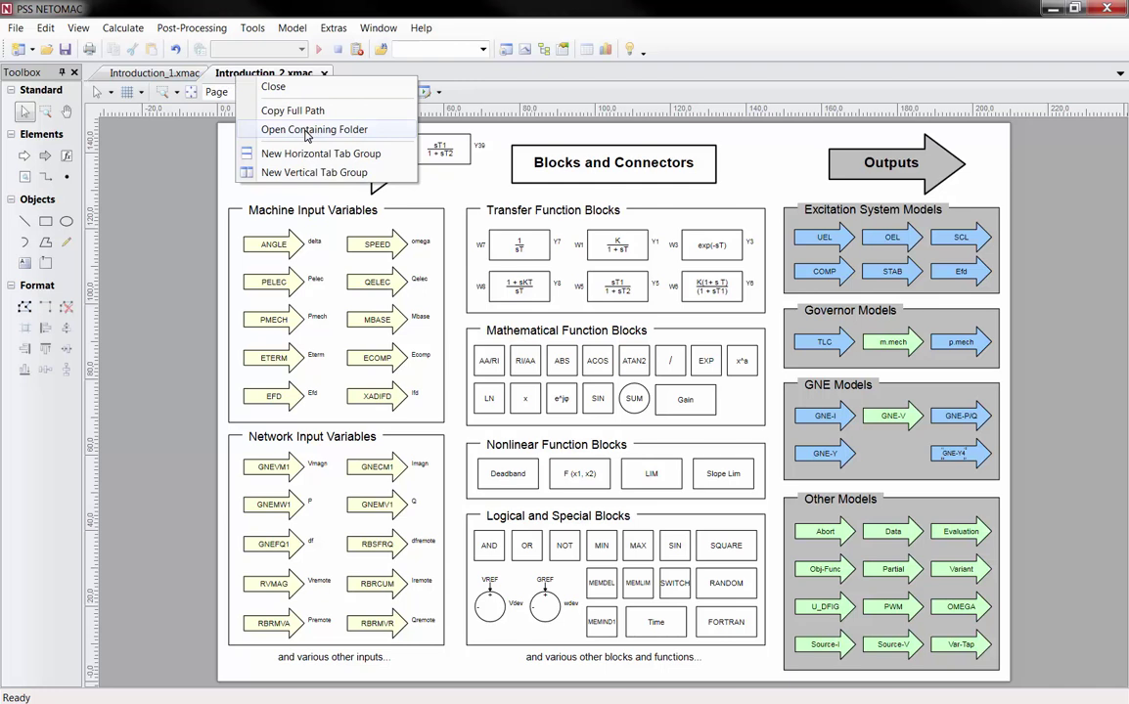
click(274, 176)
drag(677, 72, 240, 76)
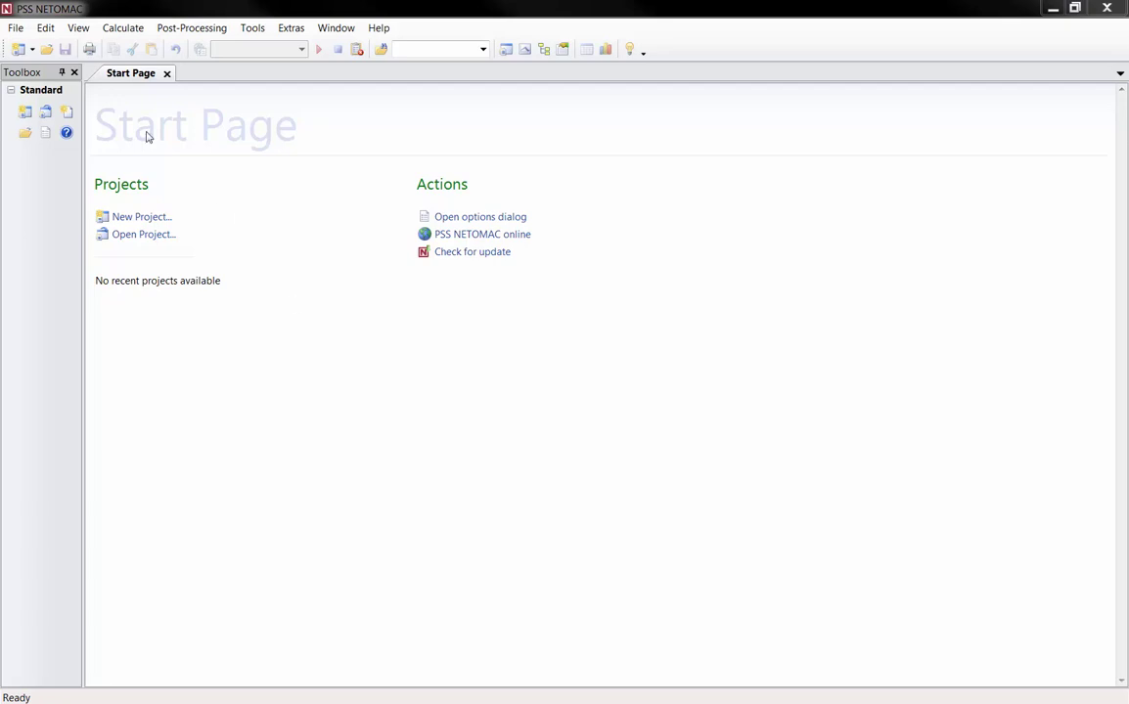
Create a new model file named "Simplified Excitation System" with a standard A5 landscape page
click(16, 27)
mouse_move(30, 51)
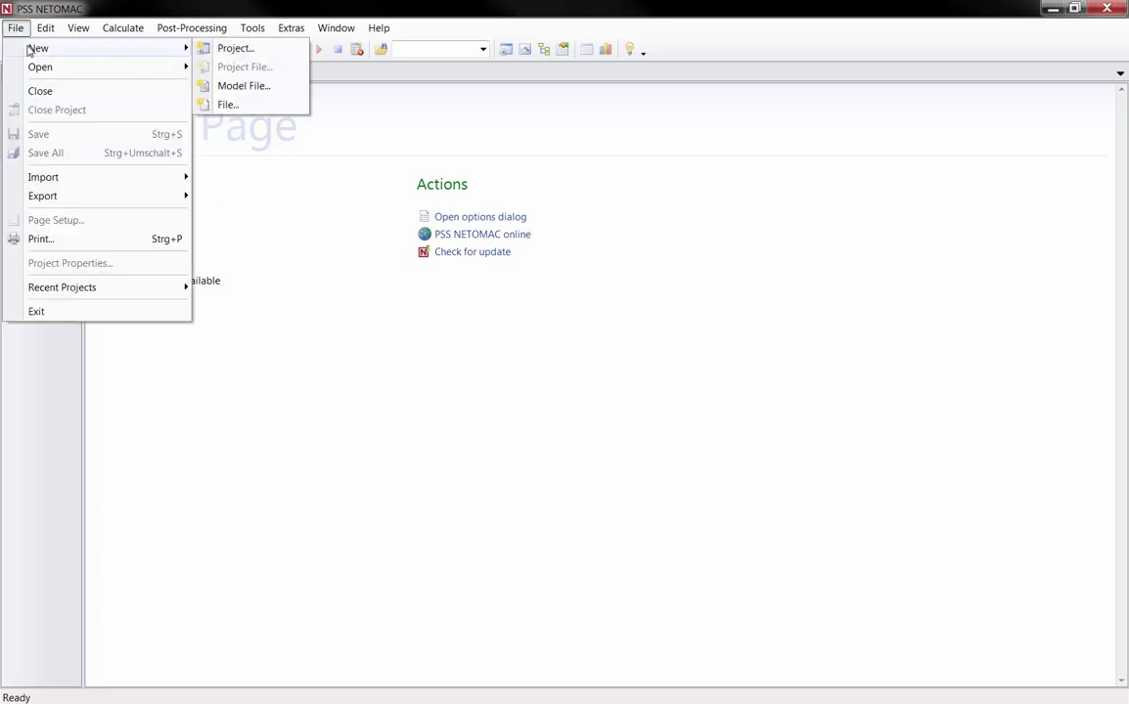
click(235, 86)
text(Simpl)
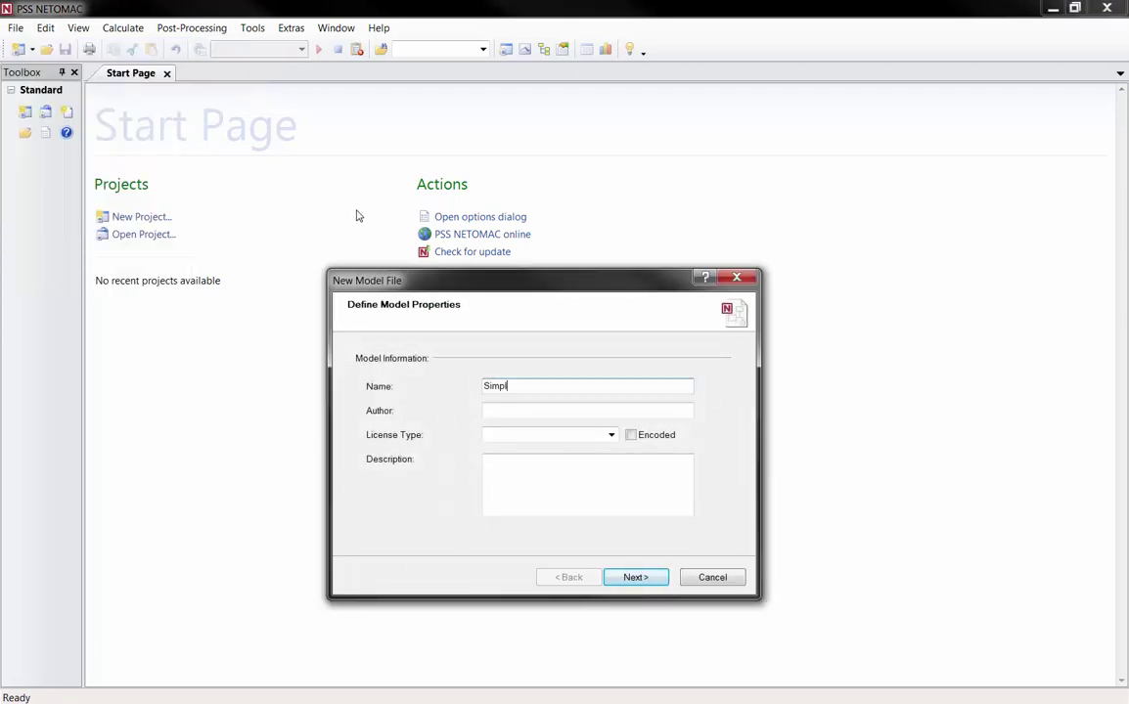
text(ified Excitation System)
click(638, 580)
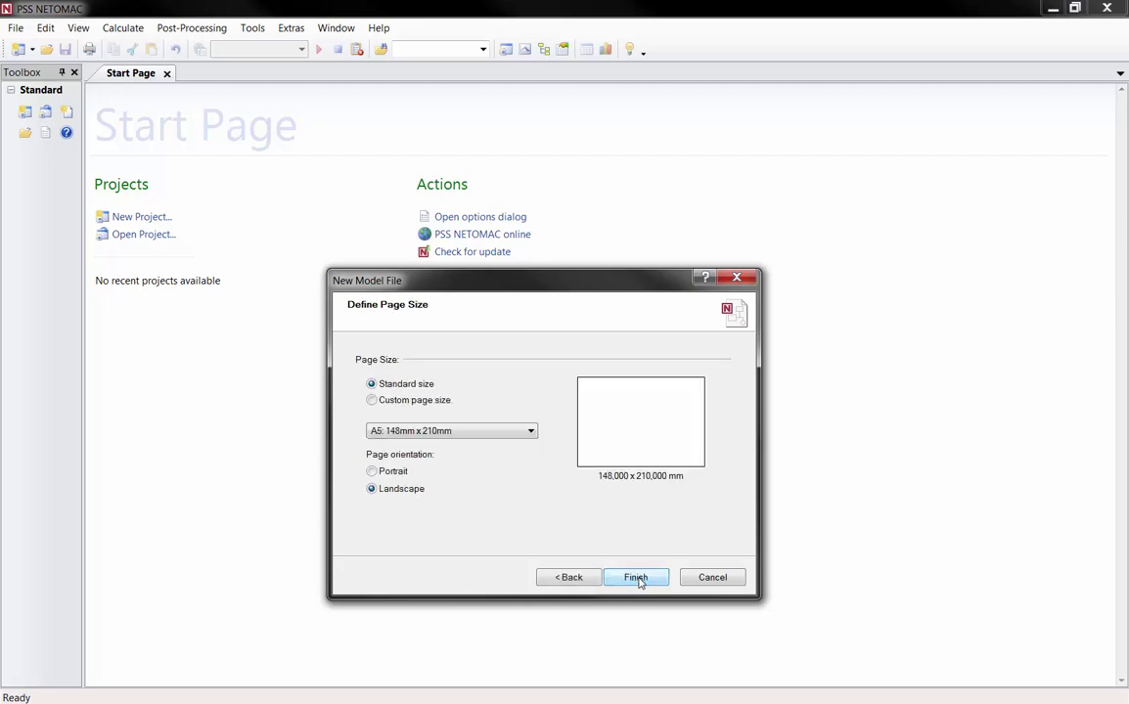
click(637, 578)
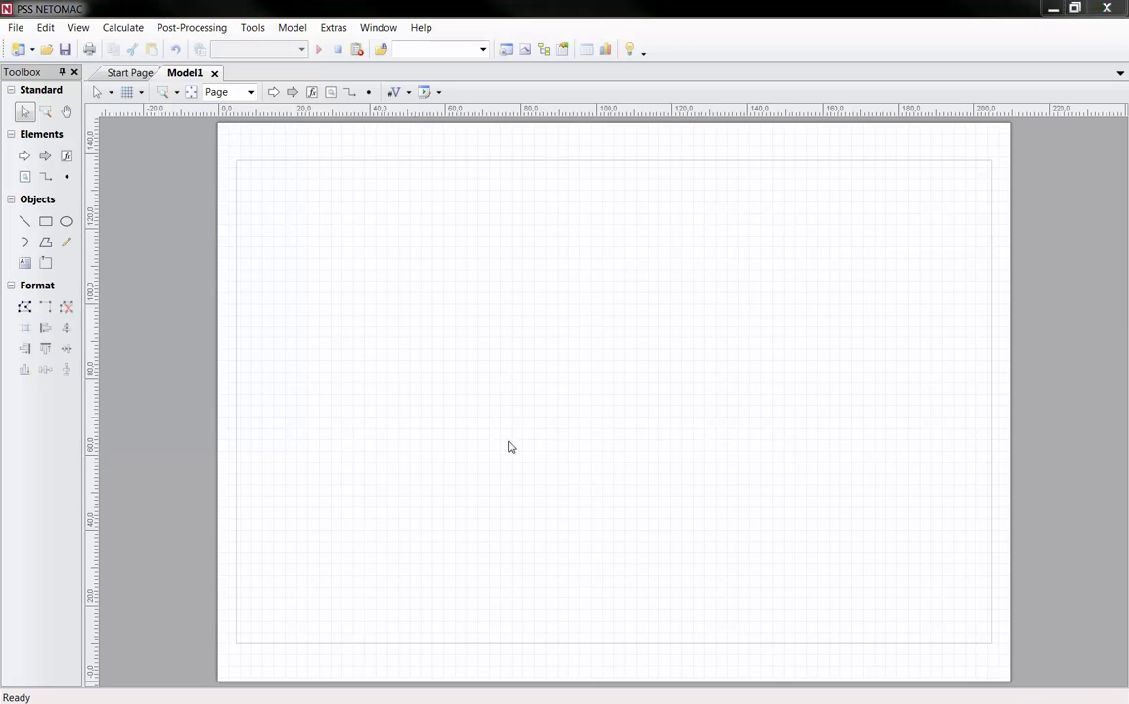
Add a model variable #TA_TB with value 0.1 and the English description "Time constants ratio"
click(409, 93)
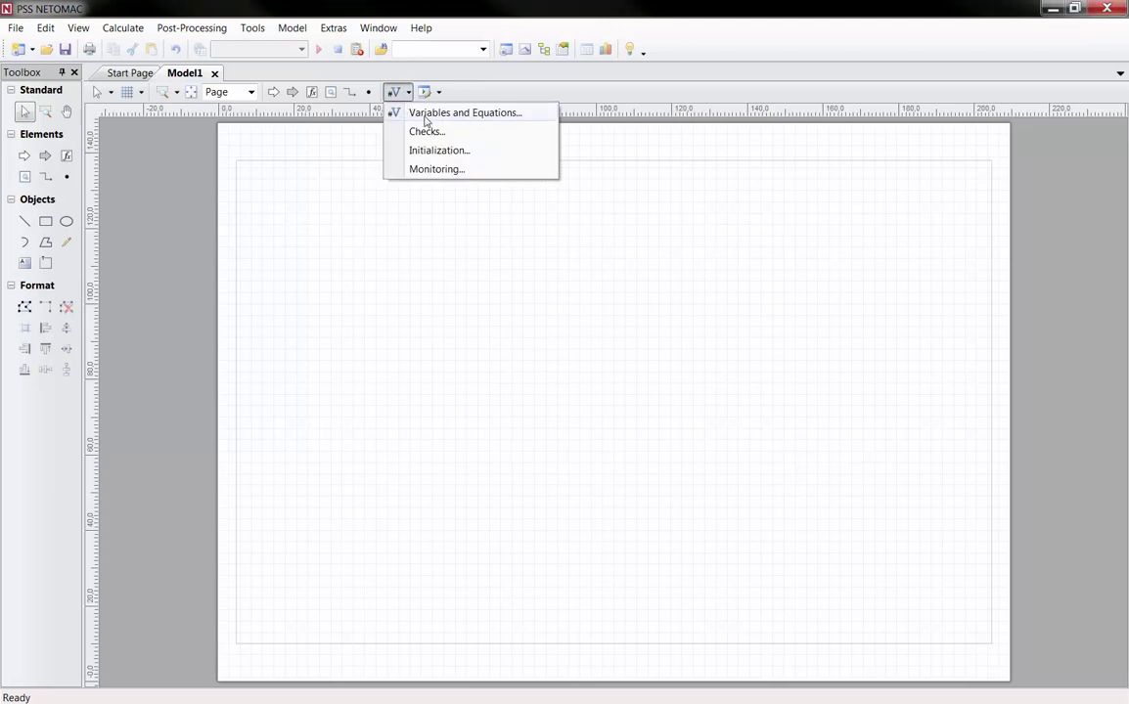
click(426, 115)
click(424, 270)
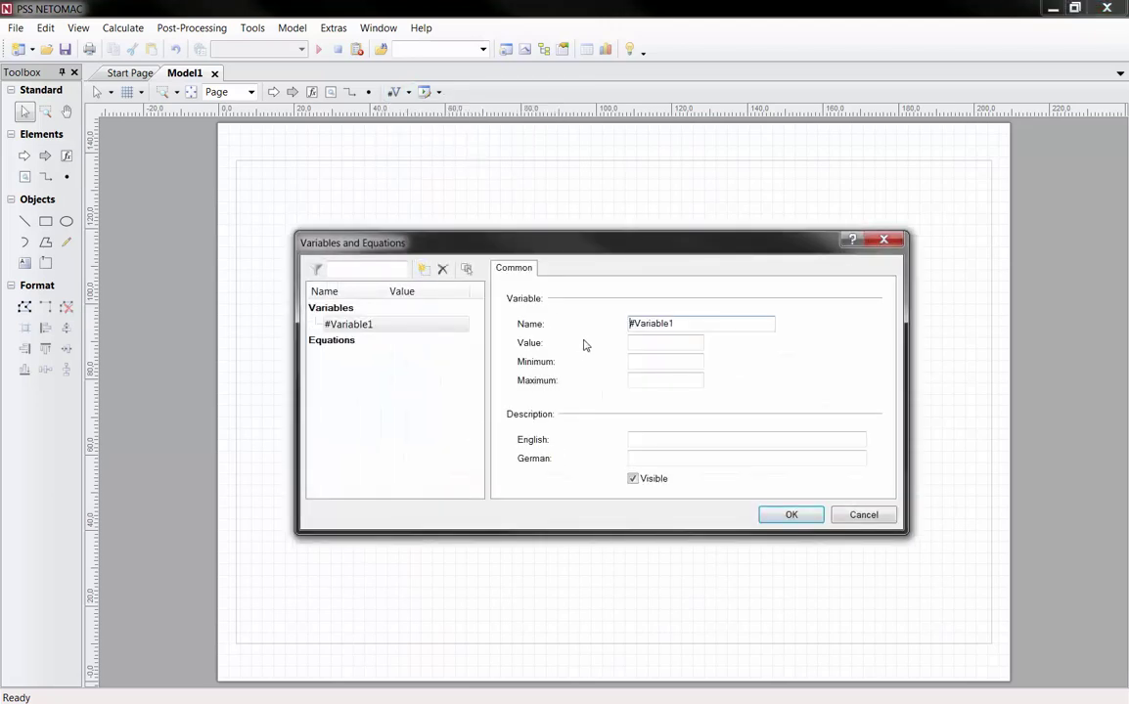
drag(638, 323, 684, 323)
text(TA_TB)
key(Tab)
text(0.1)
key(Tab)
key(Tab)
key(Tab)
text(Time constants ratio)
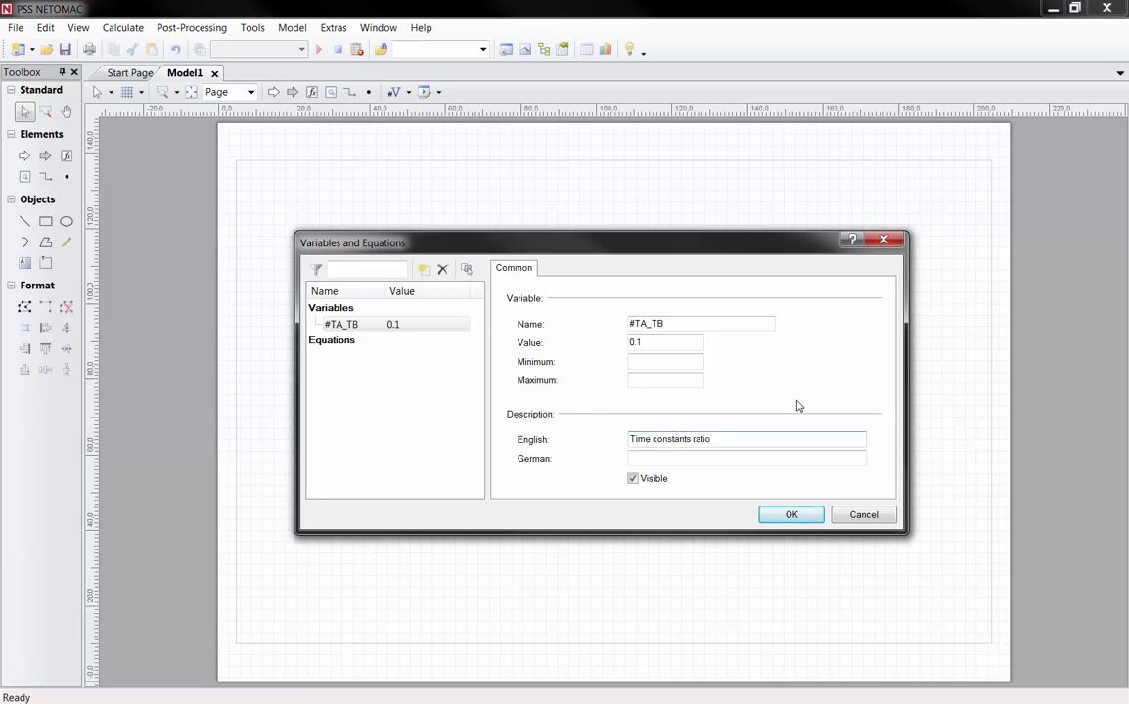
Add a variable #TB with value 10 and the English description "Time constant [sec]"
click(421, 269)
drag(634, 323, 723, 337)
text(TB)
key(Tab)
text(10)
key(Tab)
key(Tab)
key(Tab)
text(Time constant [sec])
Add a variable #K with value 50 and describe it in English as the gain in pu
click(424, 270)
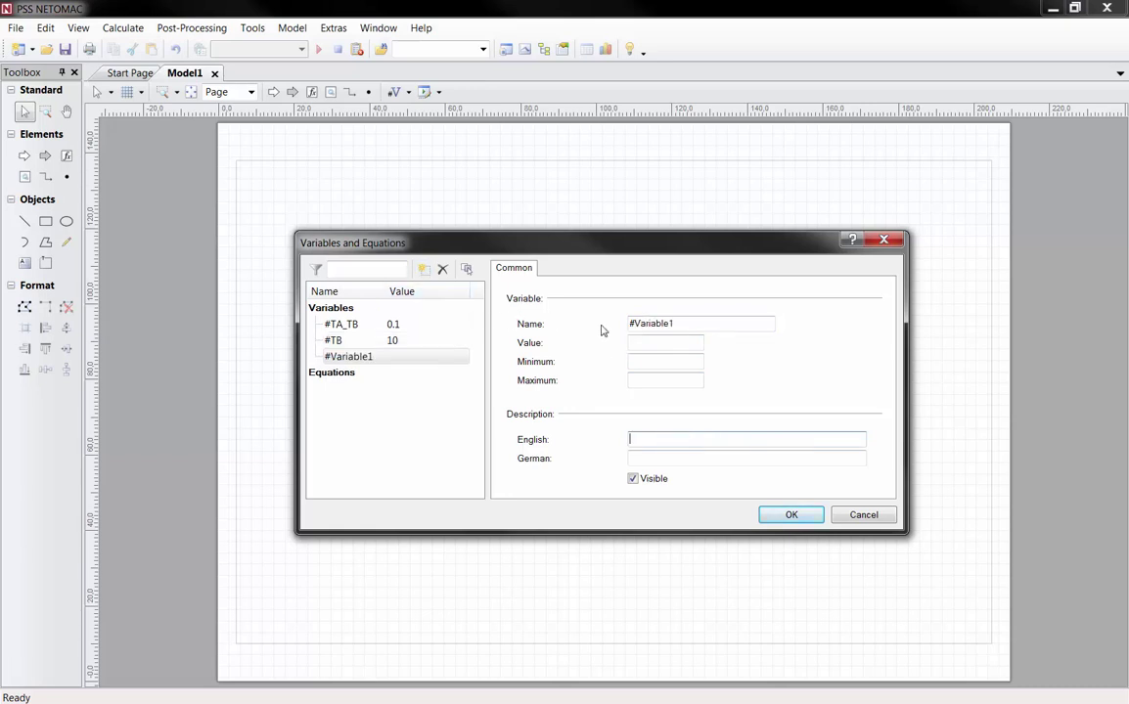
drag(630, 323, 723, 343)
text(#K)
key(Tab)
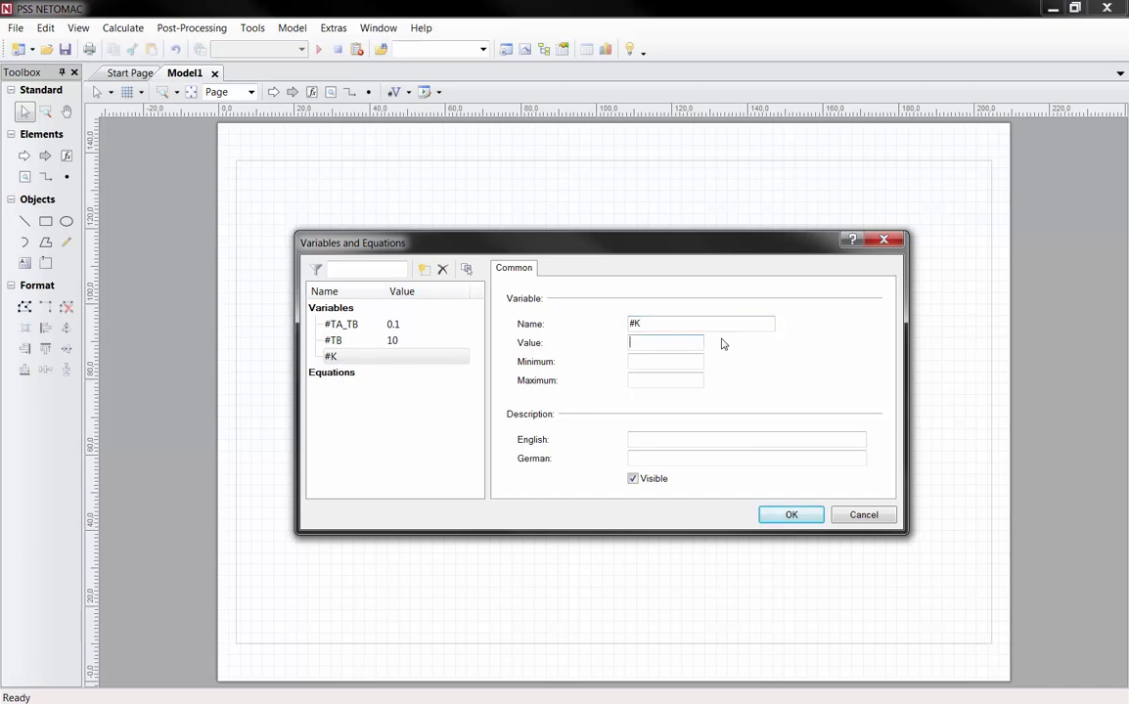
text(50)
key(Tab)
key(Tab)
key(Tab)
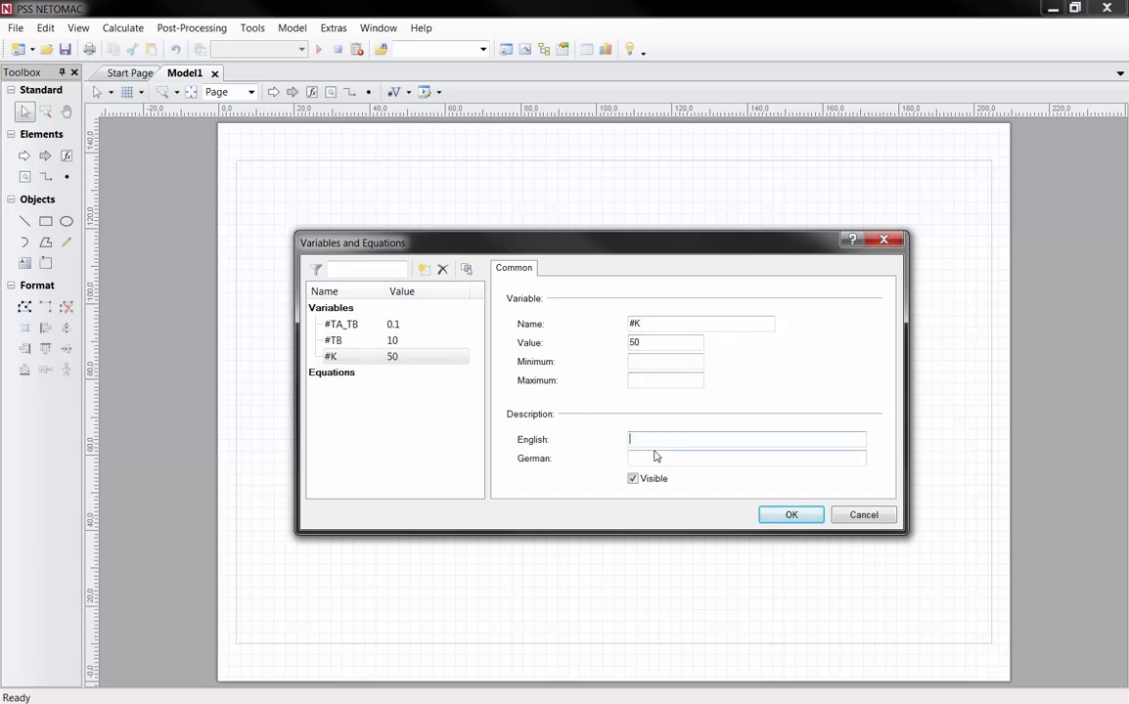
text(Gain [pu)
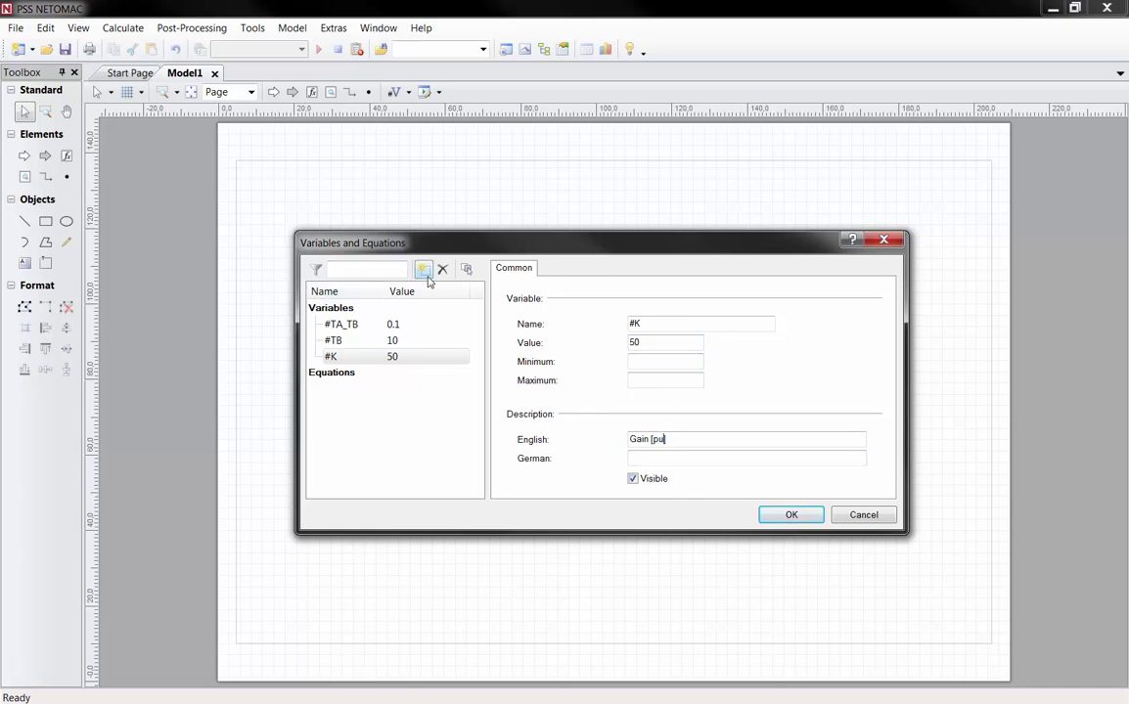
Add a variable #TE with value 0.1 and the English description "Time constant [s]"
click(428, 278)
double_click(746, 323)
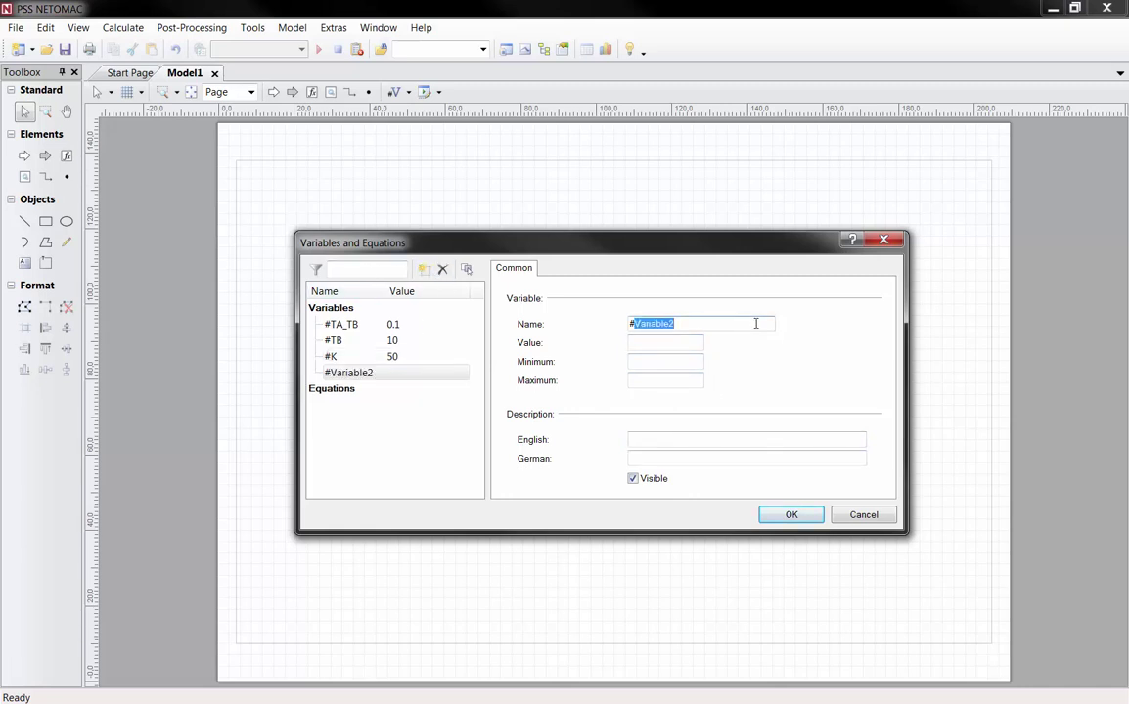
text(TE)
key(Tab)
text(0.1)
key(Tab)
key(Tab)
key(Tab)
text(Time constant [])
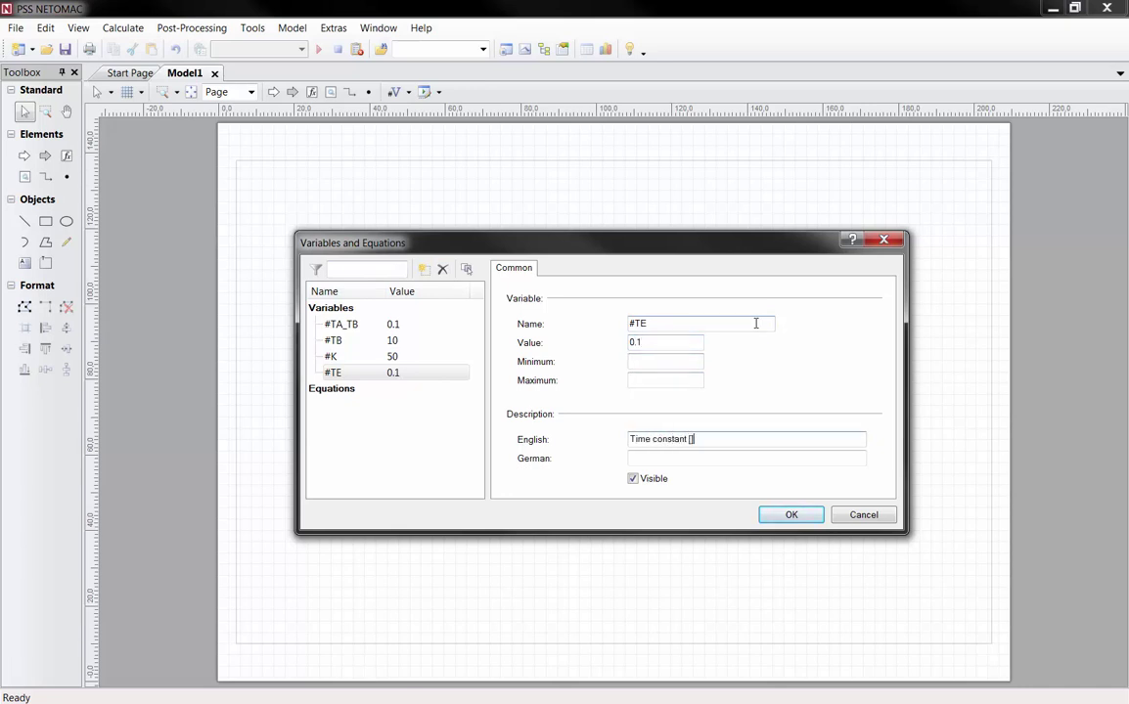
key(Left)
text(s)
Add a variable #EMIN with value 0 and the English description "Minimum limit"
click(424, 269)
drag(632, 322, 734, 321)
text(#EMIN)
key(Tab)
text(0)
key(Tab)
key(Tab)
key(Tab)
text(Minimum limit)
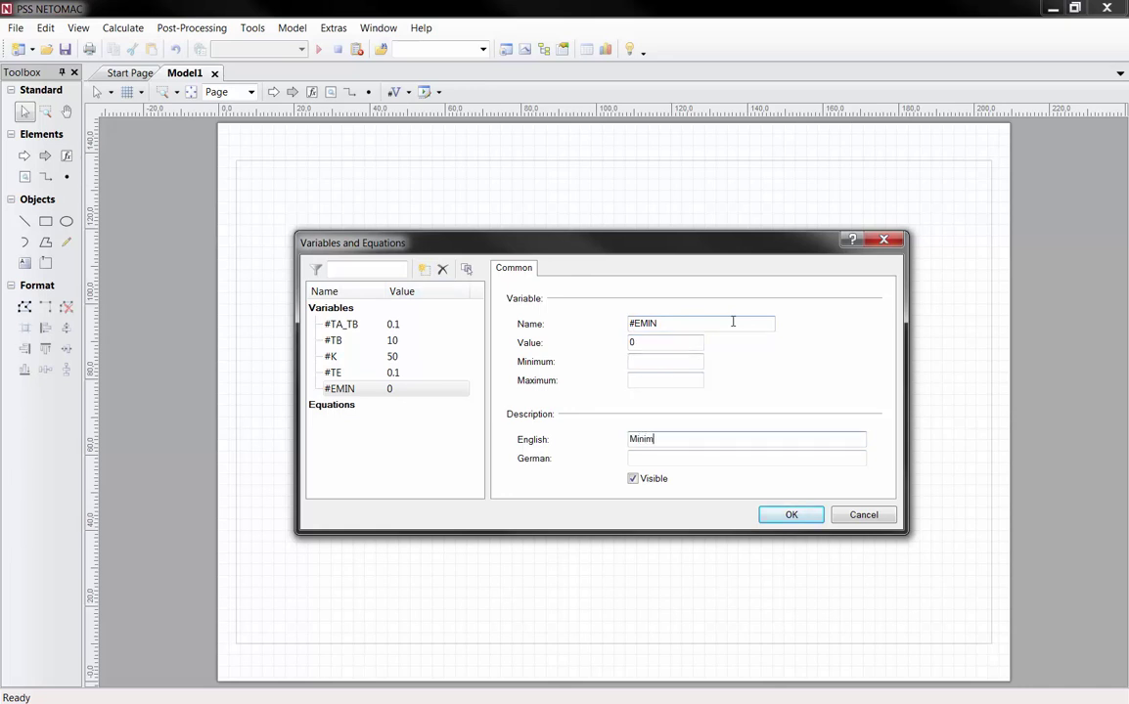
Add a variable #EMAX with value 4 and the English description "Maximum limit"
click(423, 269)
double_click(636, 328)
text(#EMAX)
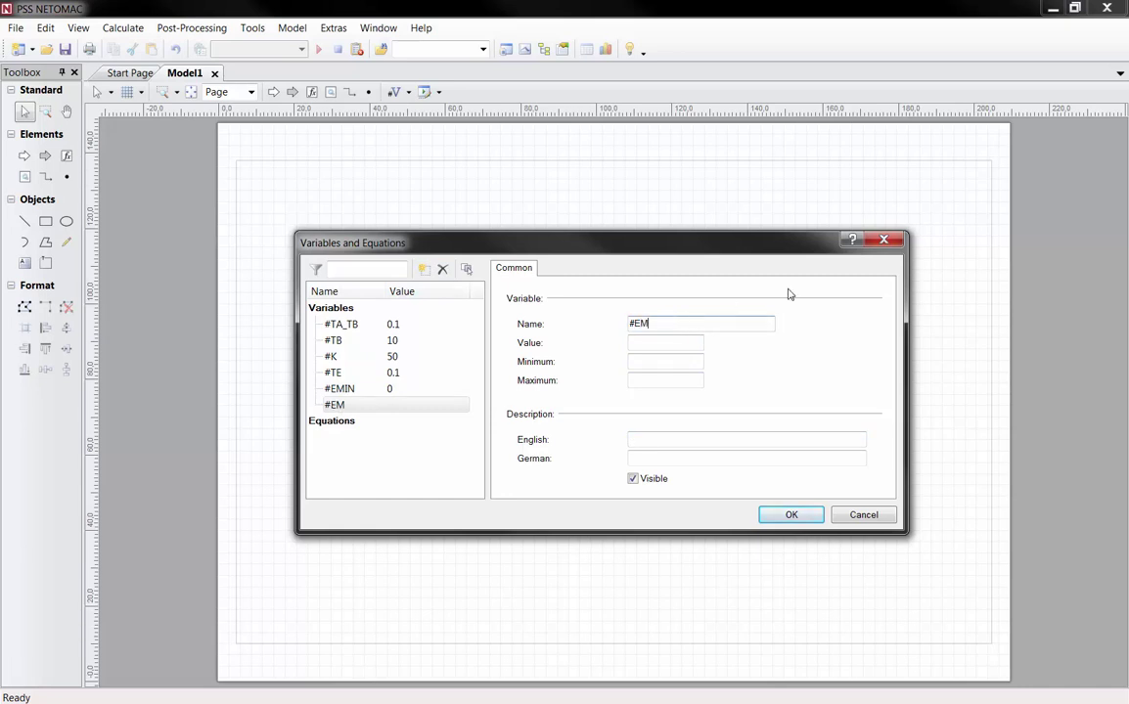
key(Tab)
text(4)
key(Tab)
key(Tab)
key(Tab)
text(Maxi)
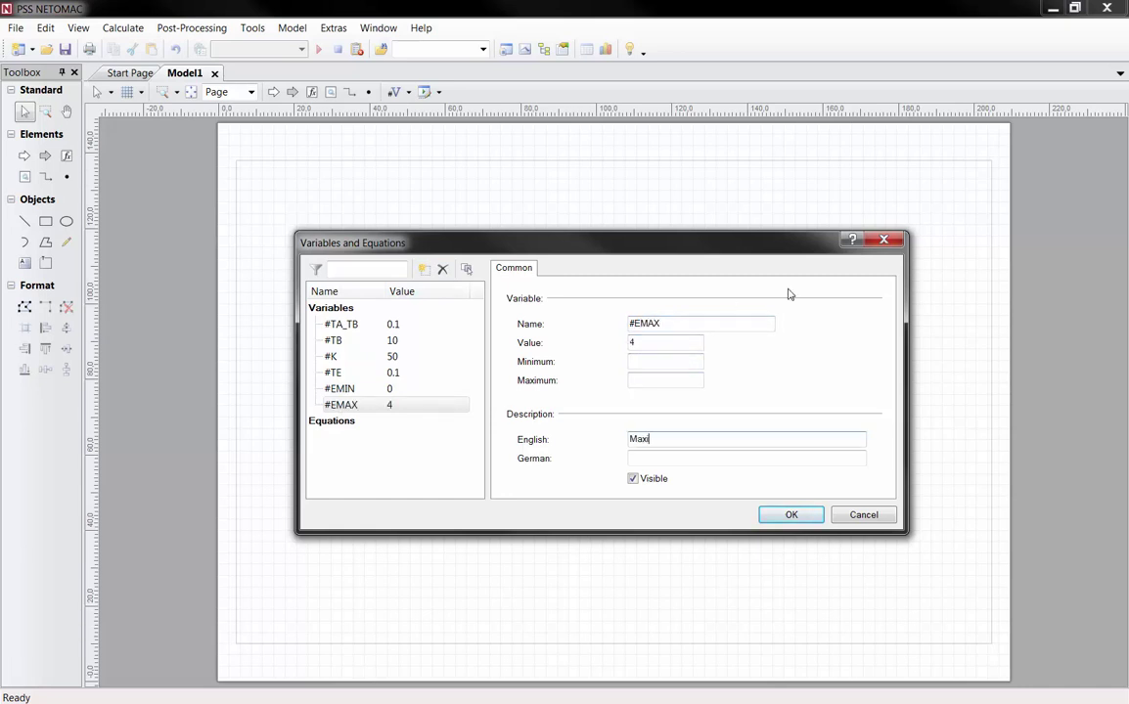
text(mum limit)
Add an equation #TA with value #TA_TB * #TB and English description "Time constant [sec]", and save the model
click(344, 426)
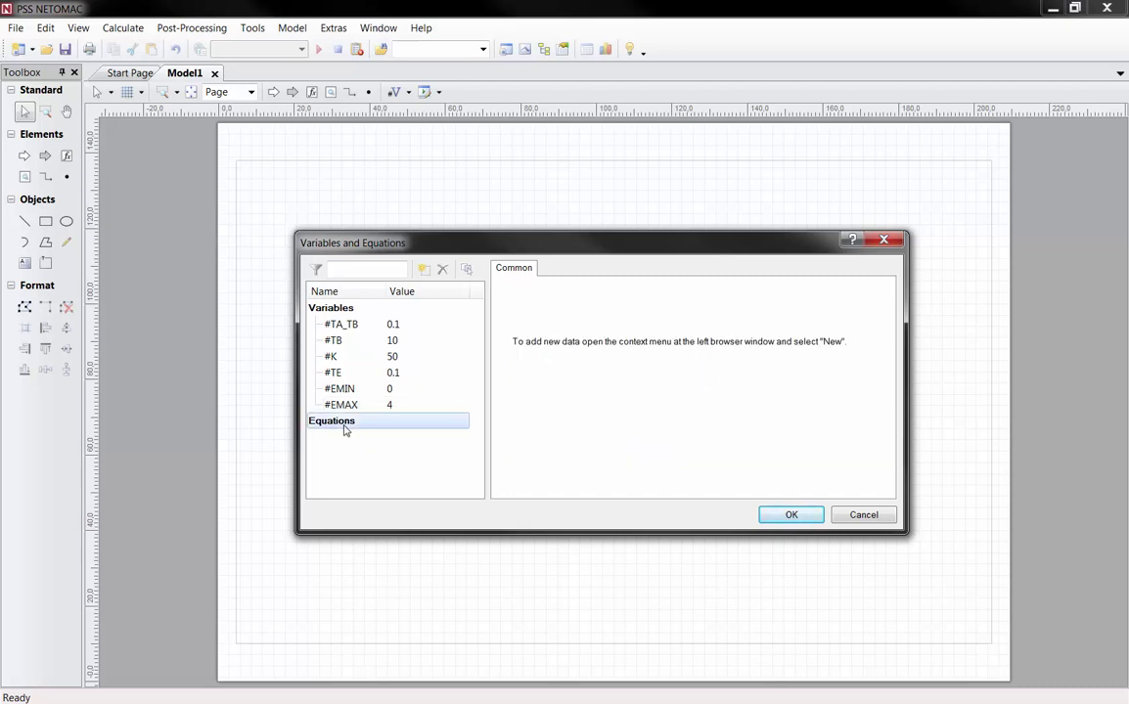
click(423, 269)
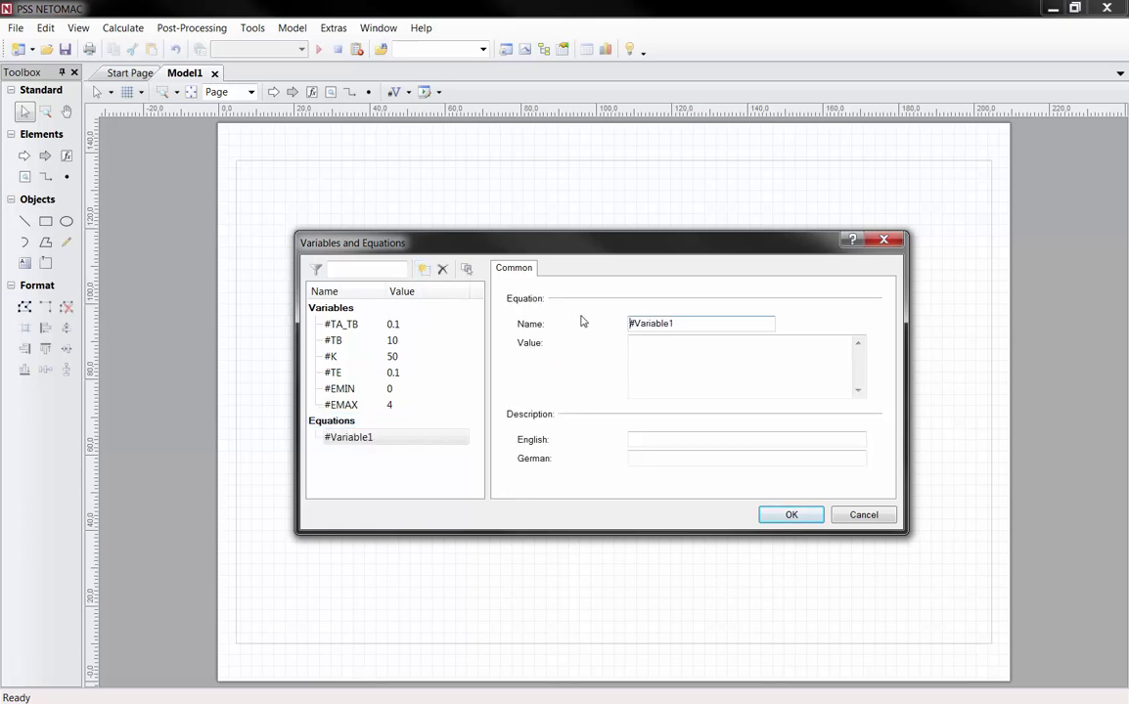
double_click(651, 323)
text(TA)
click(675, 346)
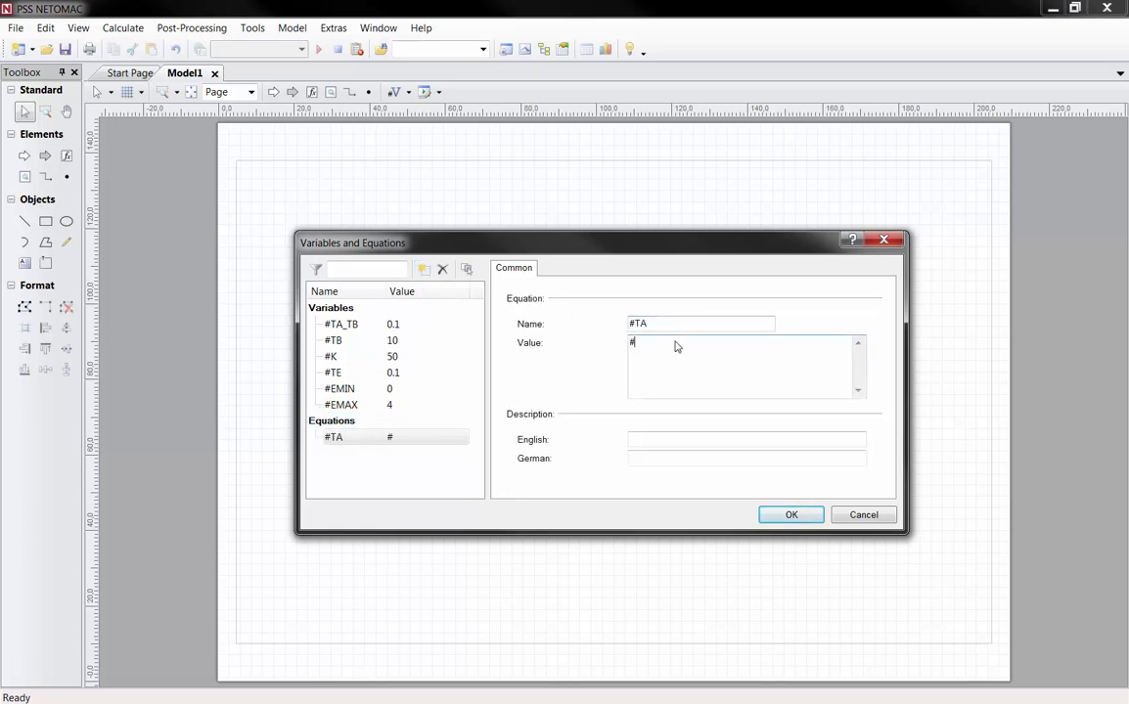
text(TB * #TB)
click(642, 439)
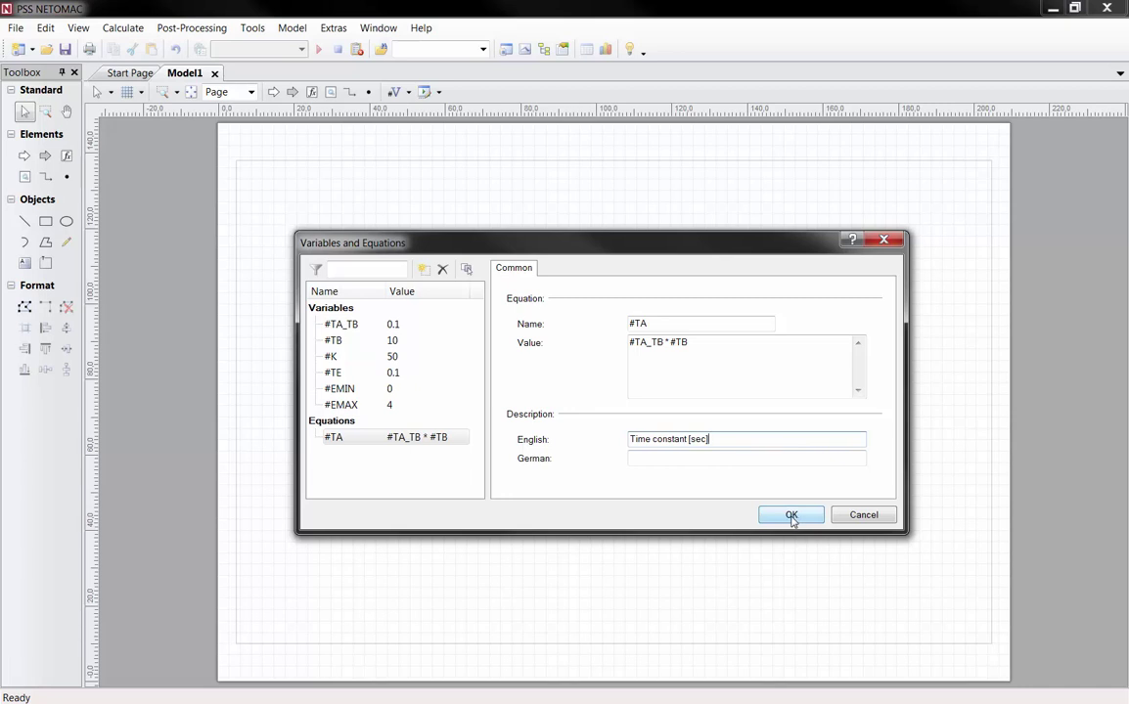
click(791, 517)
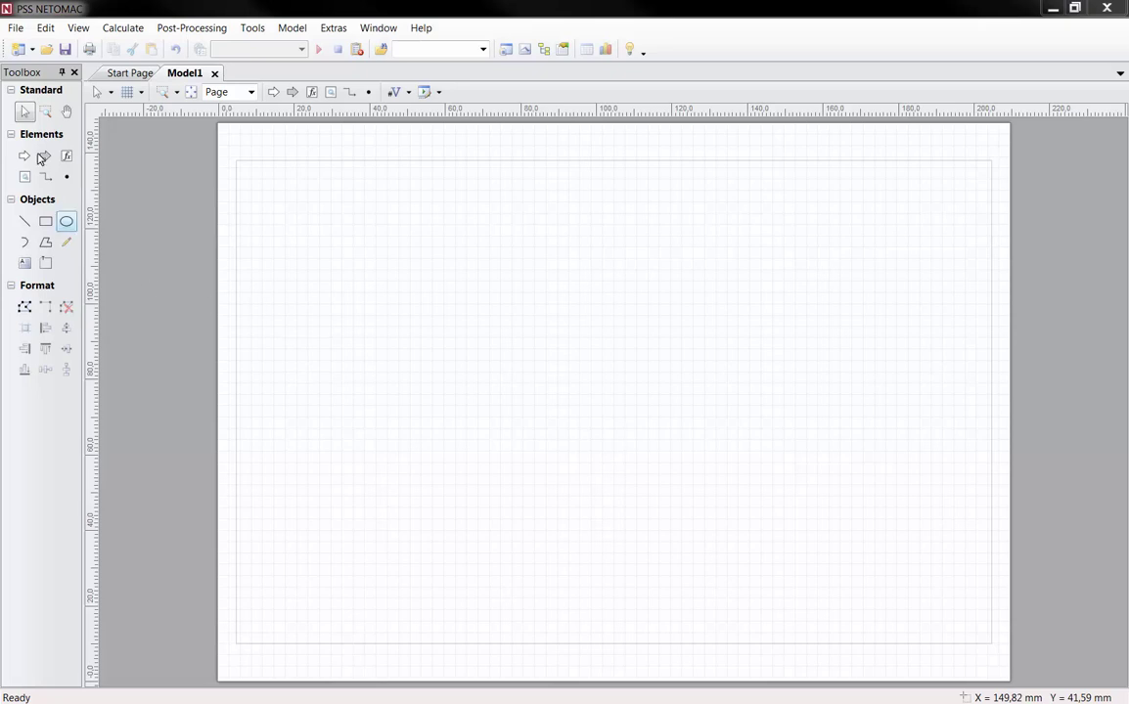
click(65, 50)
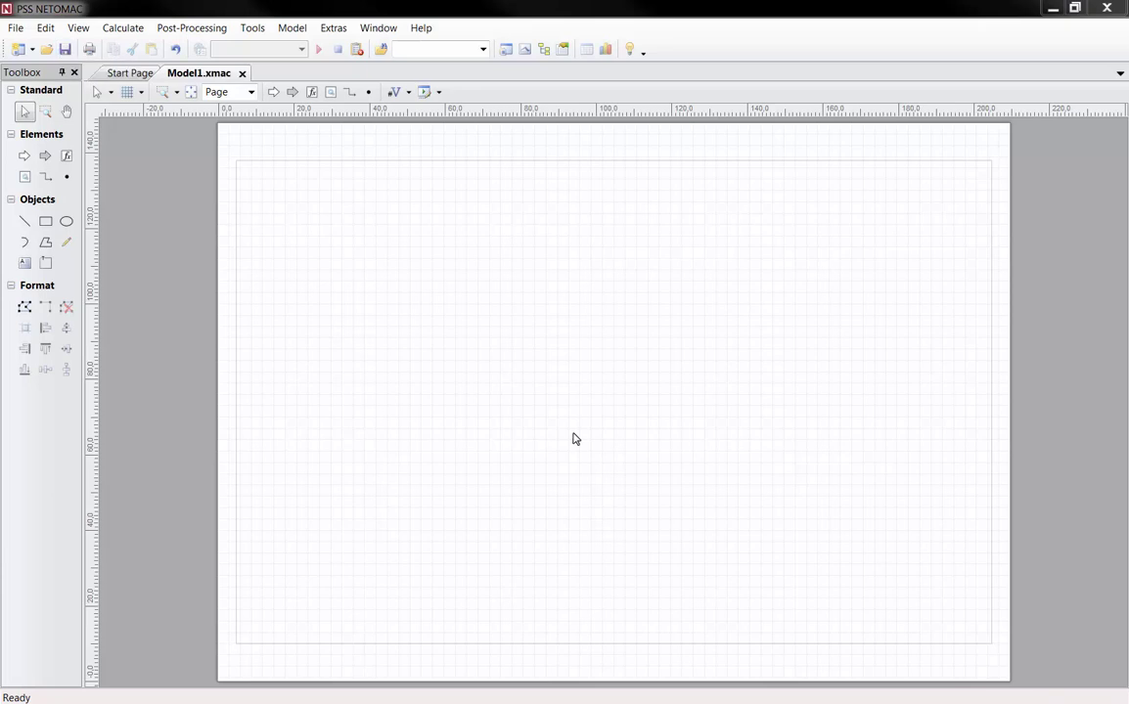
Place an Efd output element in the right half of the drawing page
click(293, 91)
click(715, 309)
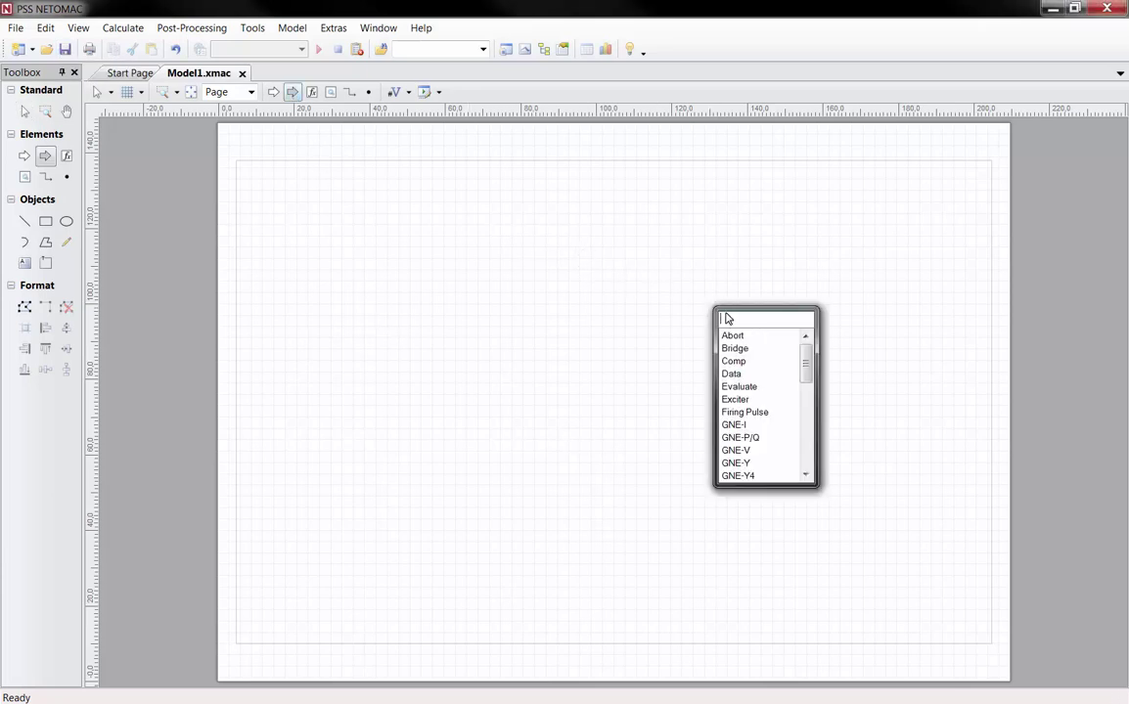
text(out)
click(745, 333)
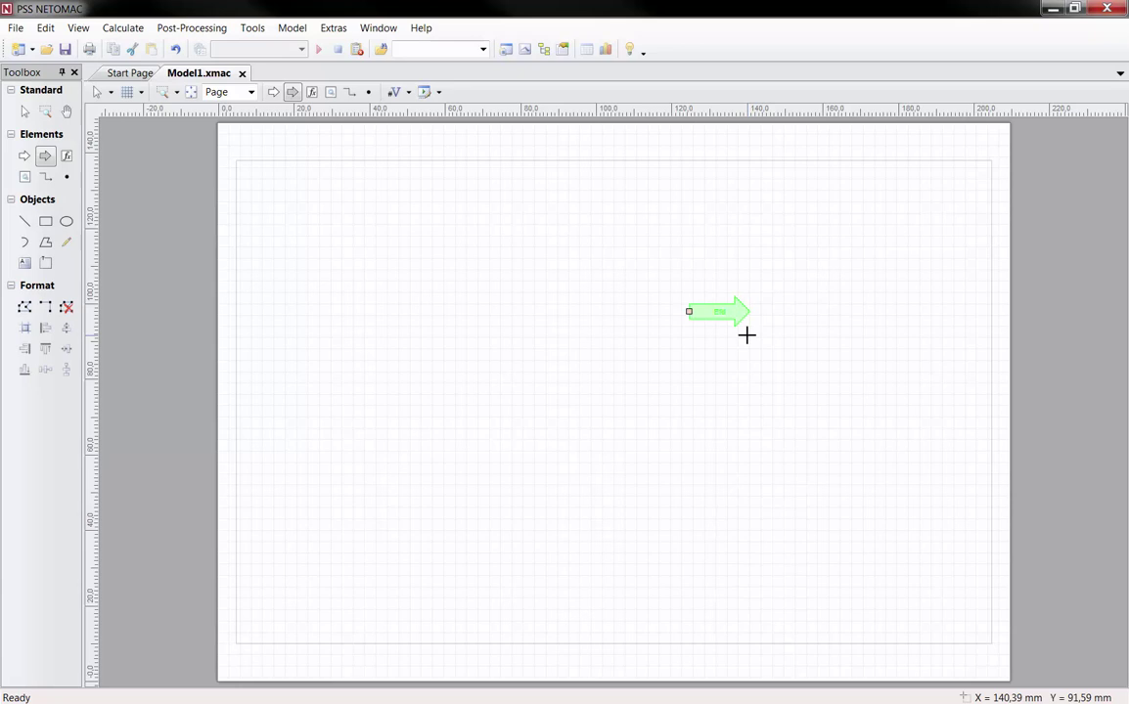
key(Escape)
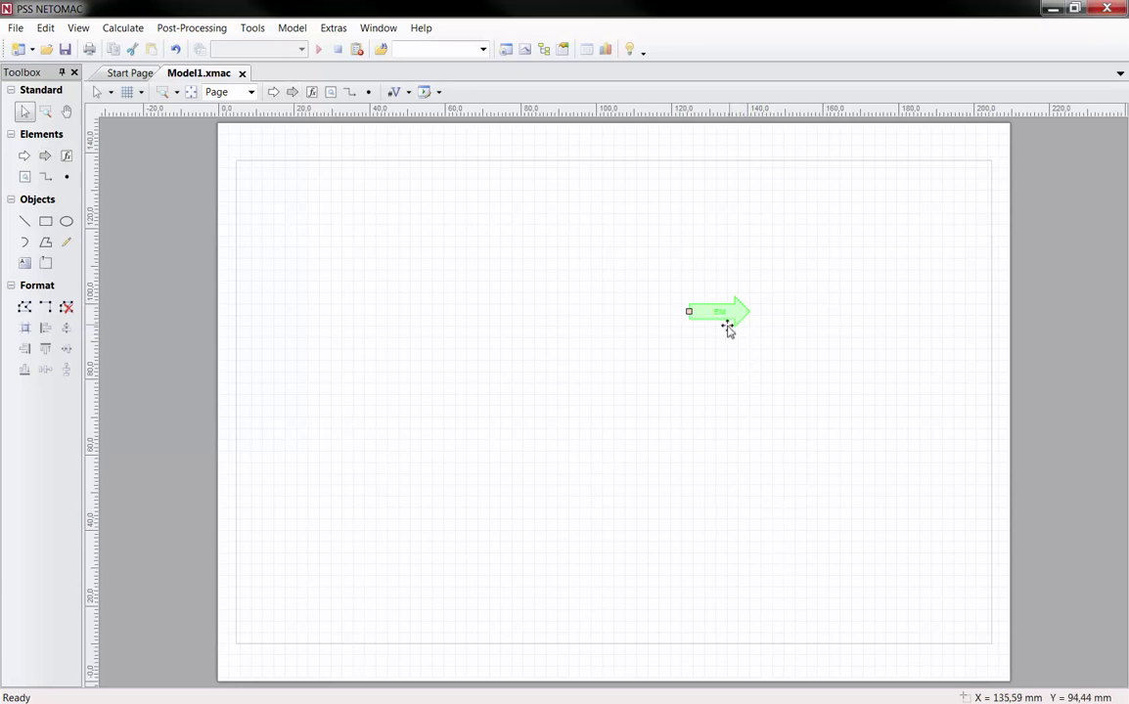
Place four Machine input elements one below another in the left part of the page
click(274, 92)
click(364, 253)
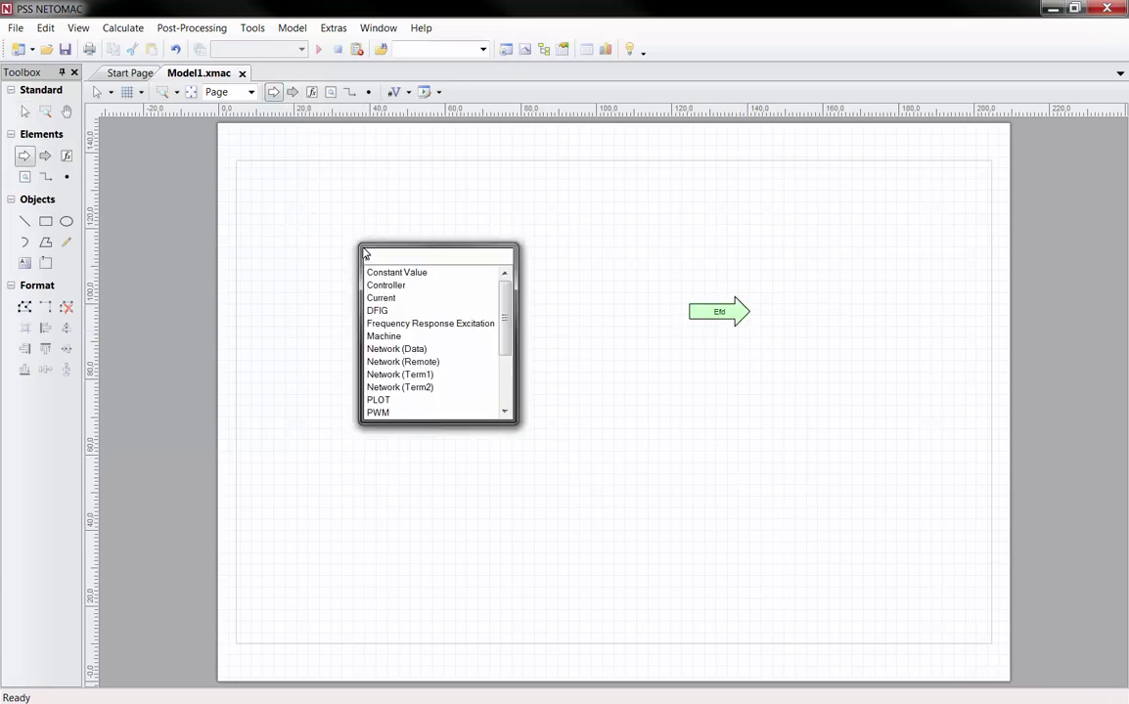
click(381, 336)
click(342, 291)
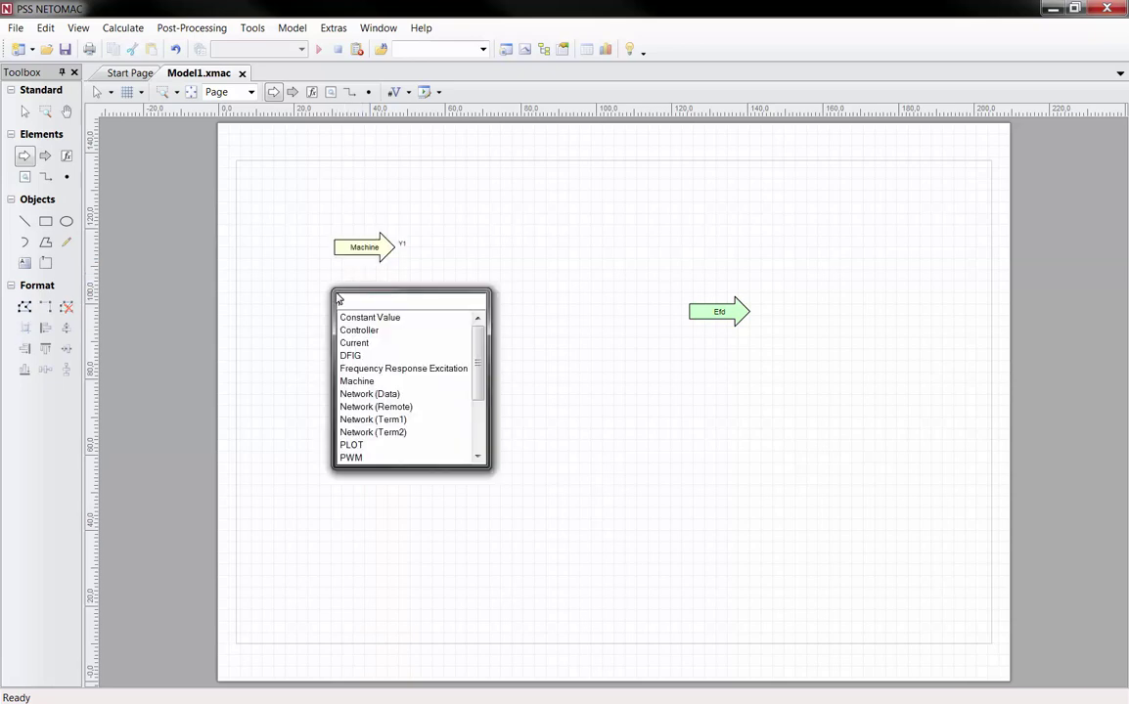
click(347, 381)
click(340, 333)
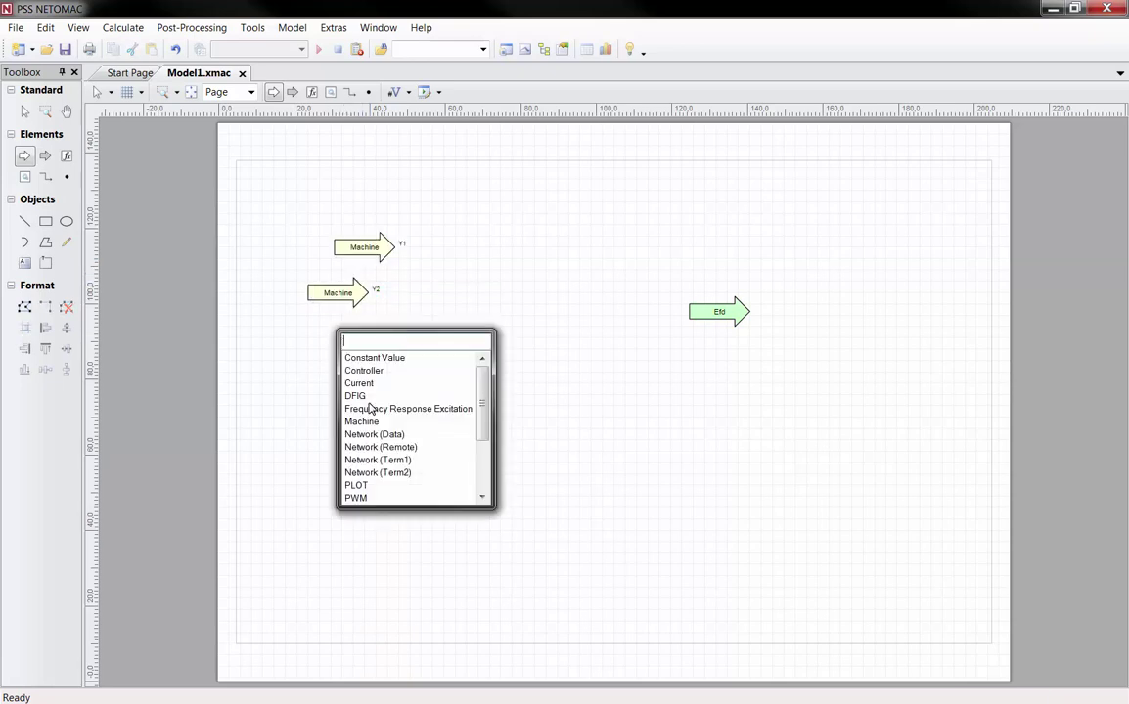
click(372, 422)
click(336, 385)
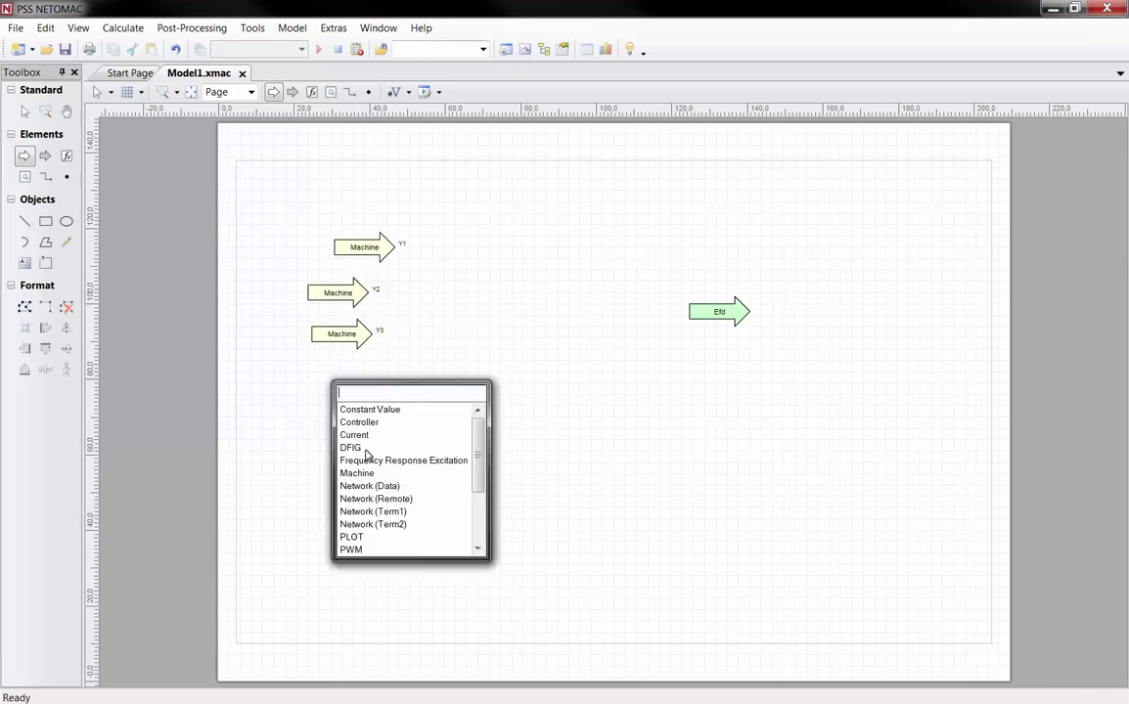
click(367, 477)
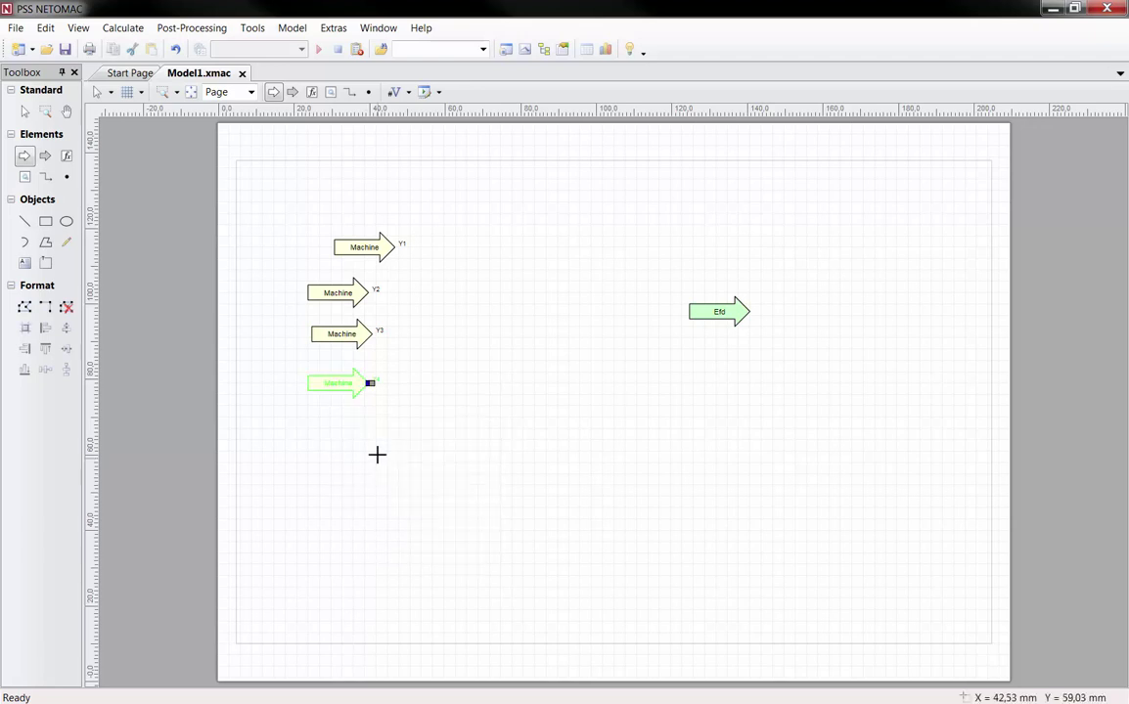
Move the four Machine input elements so they line up in one vertical column
drag(356, 388, 386, 389)
drag(356, 336, 384, 342)
drag(350, 285, 380, 289)
drag(373, 248, 380, 255)
Set the topmost Machine input's function to Stabilizer output Signal [pu] and name its output PSS
double_click(377, 258)
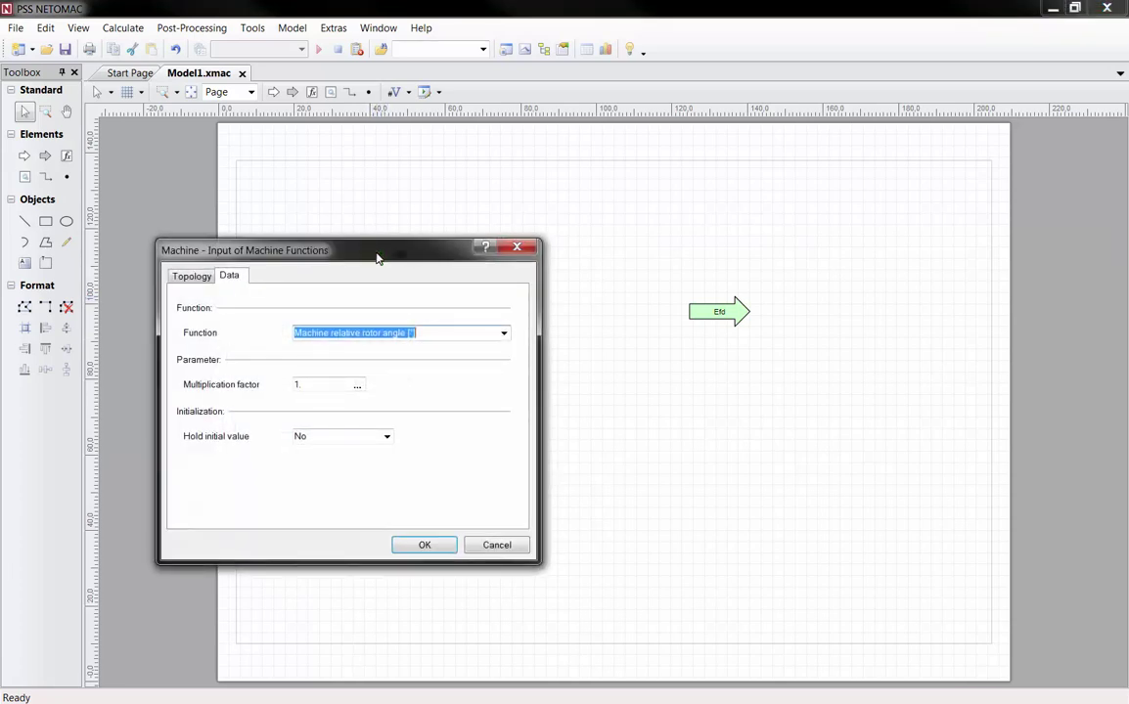
click(503, 333)
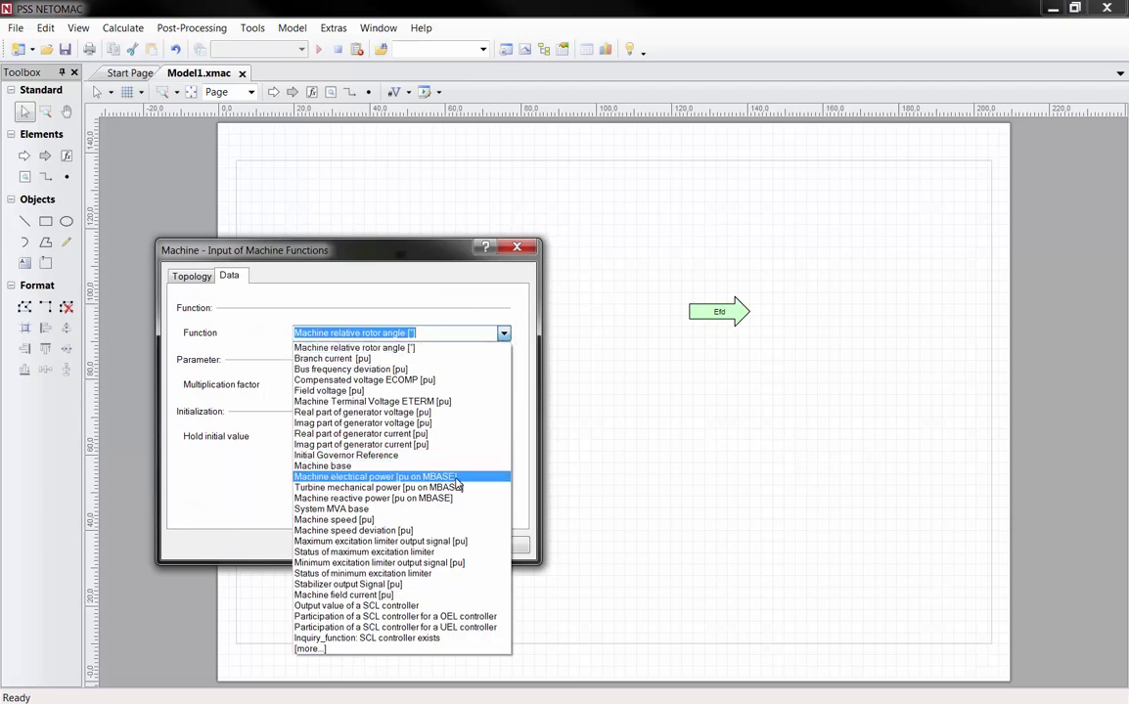
click(455, 584)
click(191, 277)
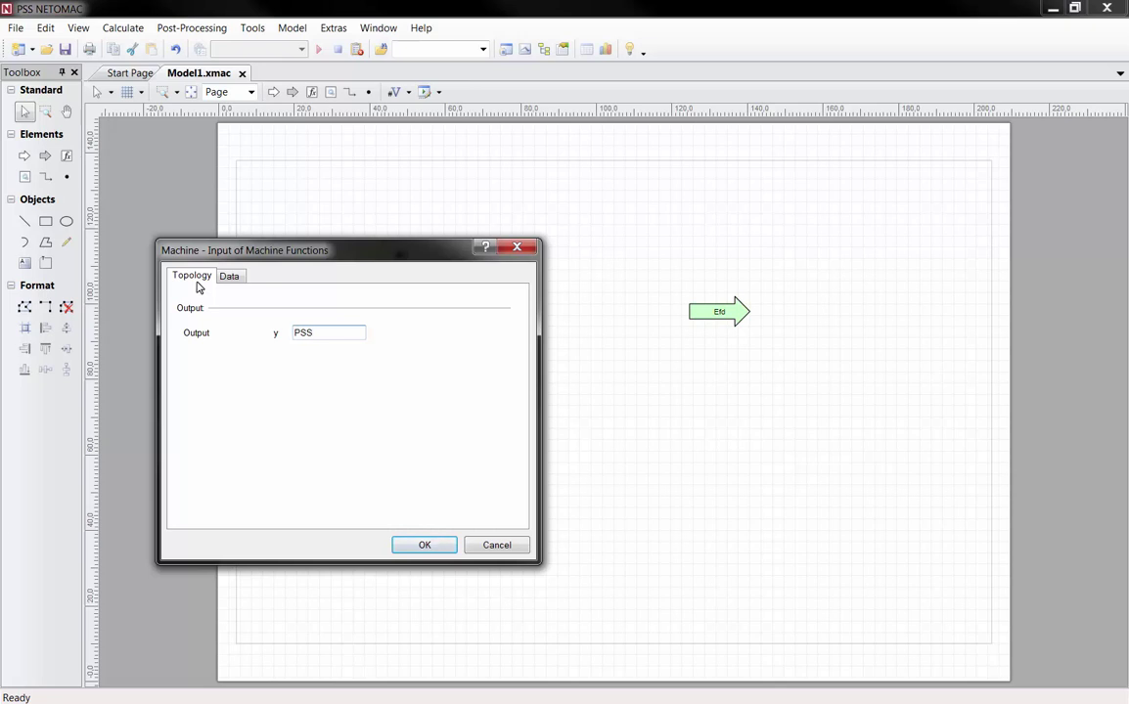
key(Return)
Set the second Machine input's output name to OEL and its function to Maximum excitation limiter output signal [pu]
double_click(358, 297)
click(235, 275)
click(504, 333)
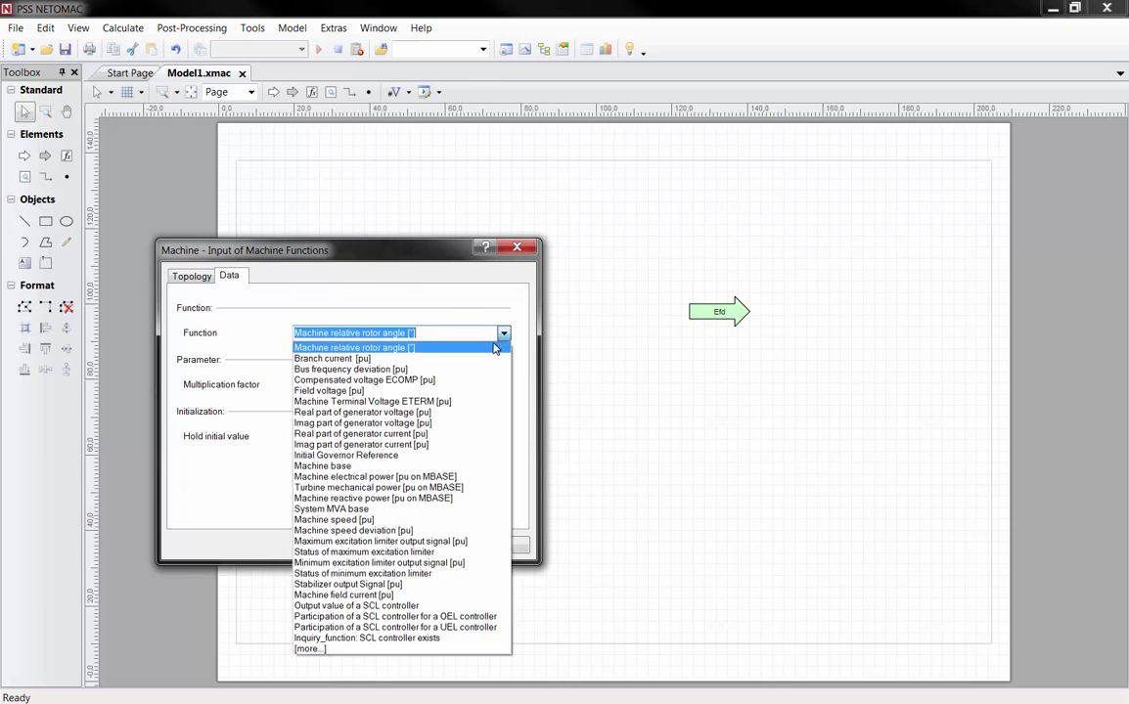
click(396, 537)
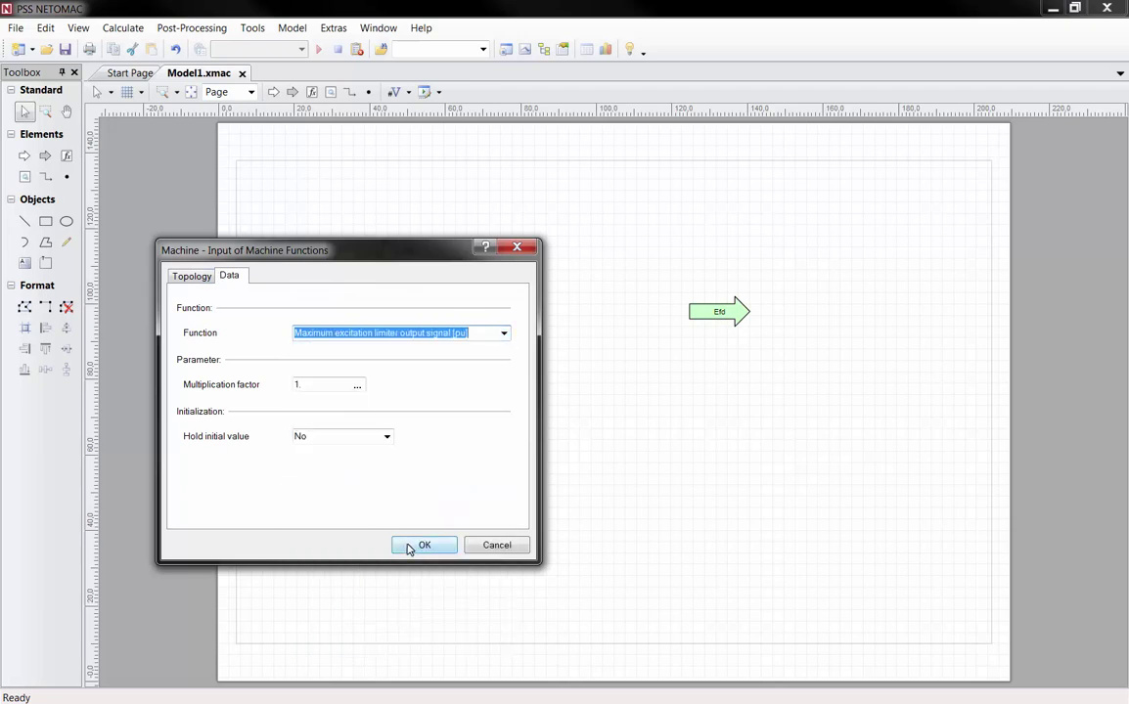
click(409, 545)
Set the third Machine input's function to Minimum excitation limiter output signal [pu] and name its output UEL
double_click(369, 342)
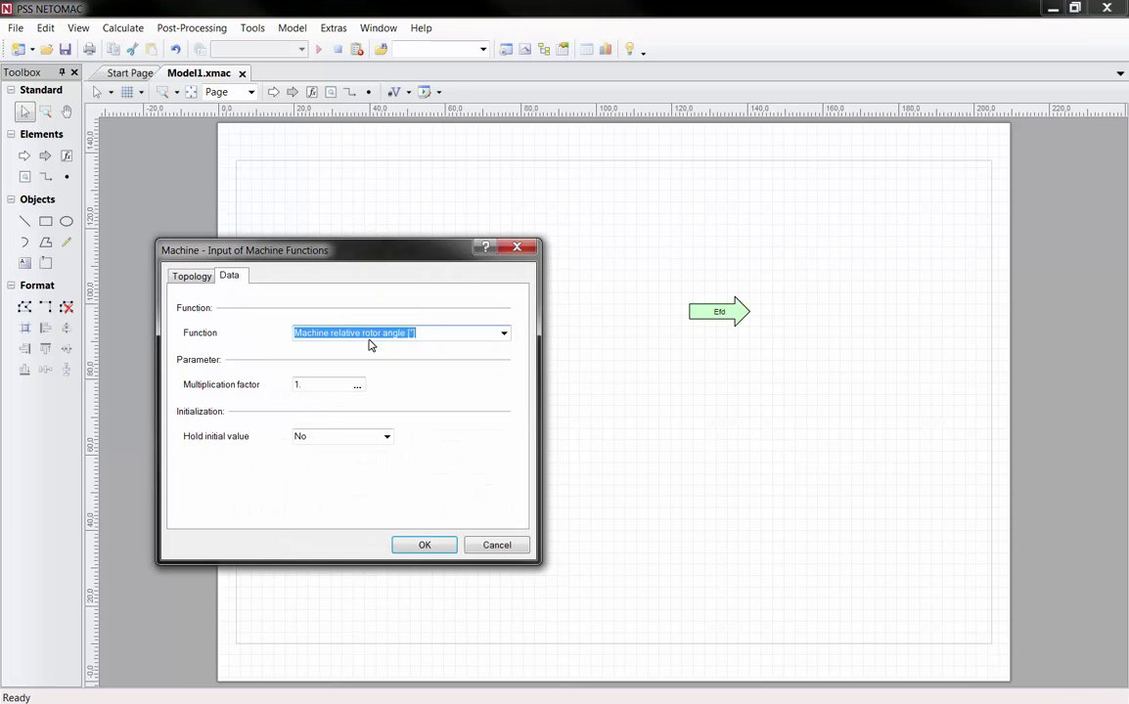
click(504, 335)
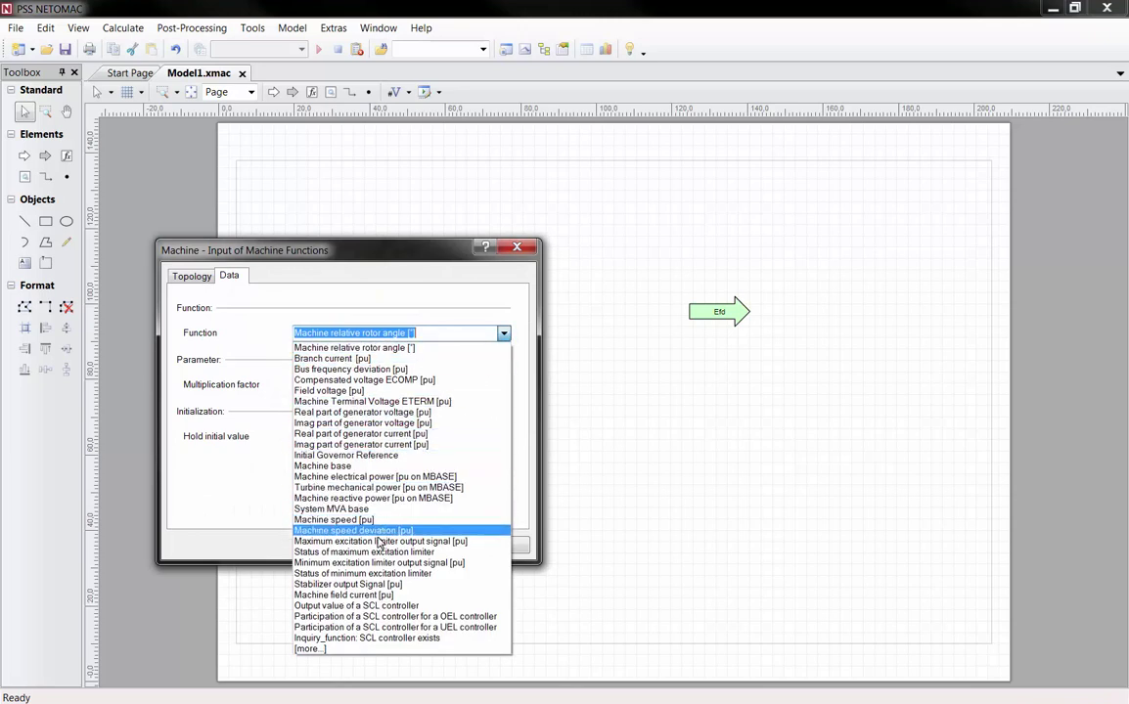
click(373, 564)
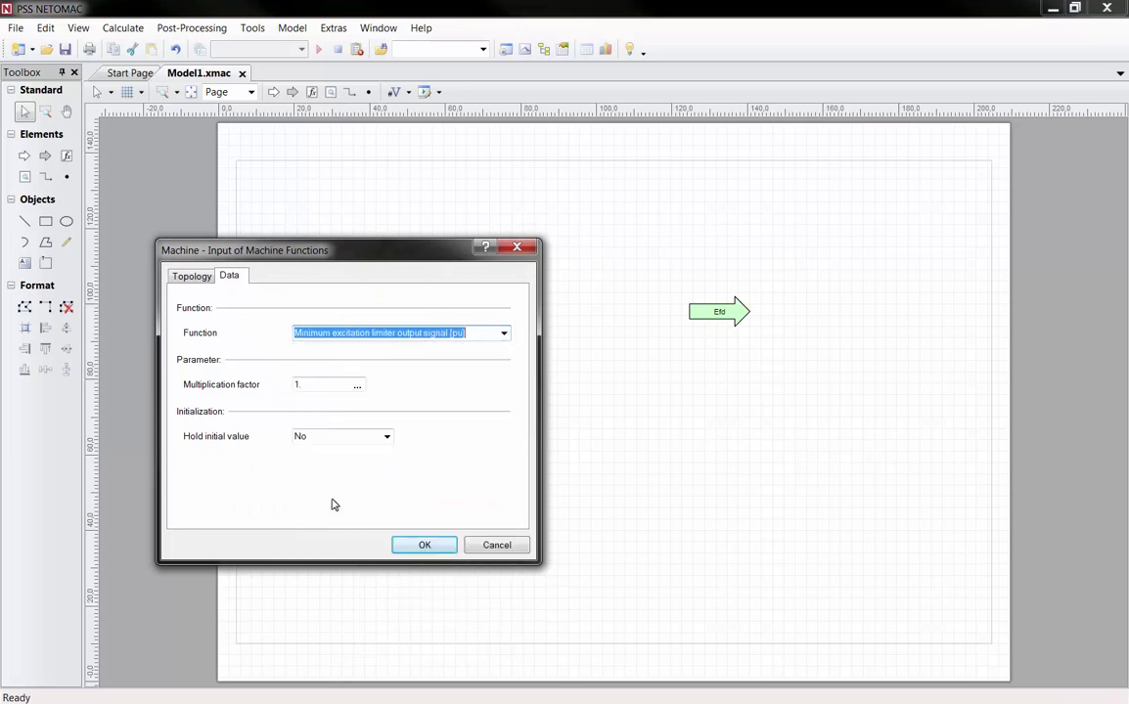
click(184, 276)
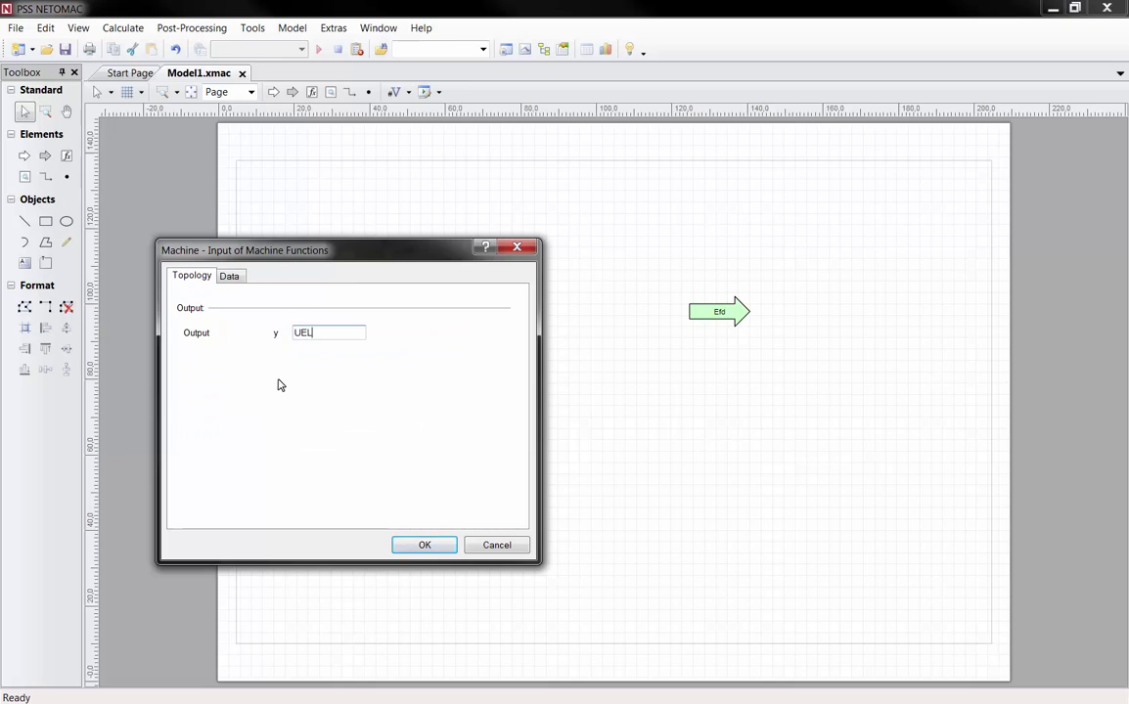
click(406, 546)
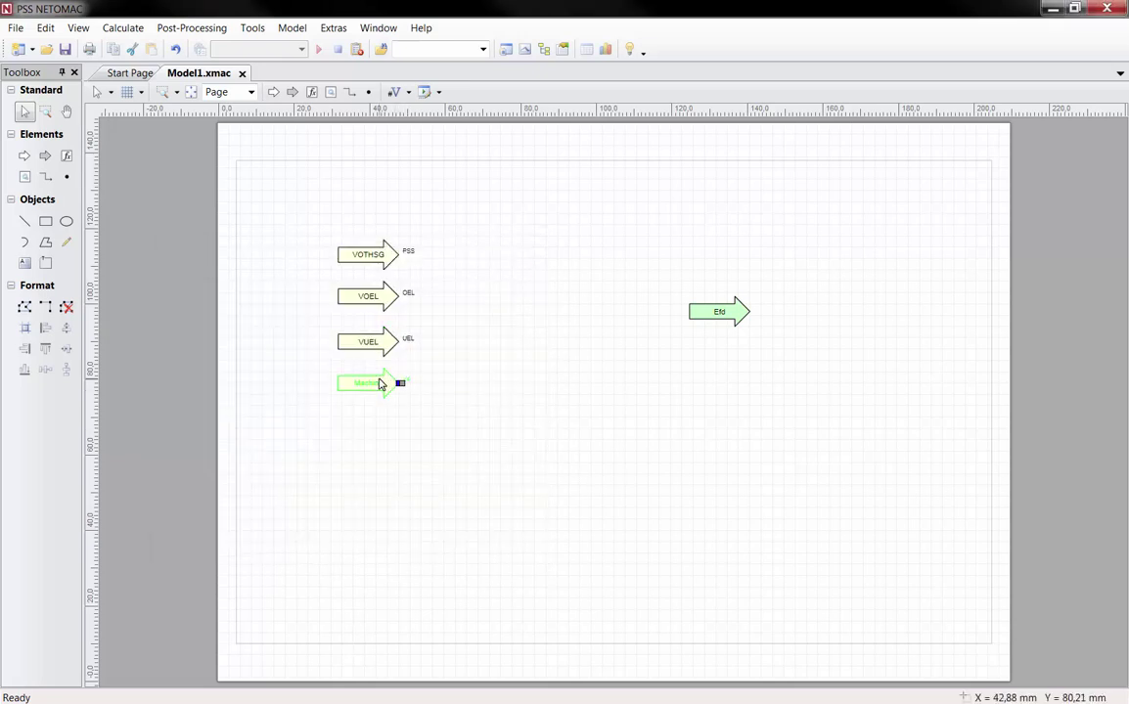
Name the fourth Machine input's output Ecomp and set its function to Compensated voltage ECOMP [pu]
double_click(382, 385)
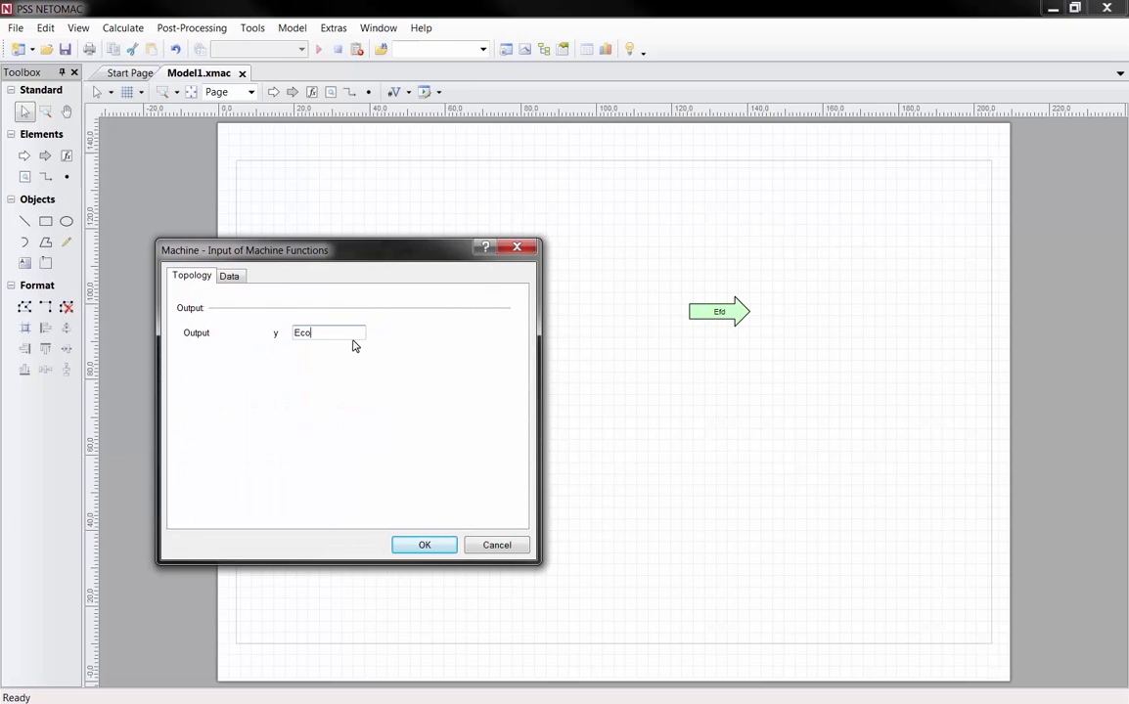
click(229, 278)
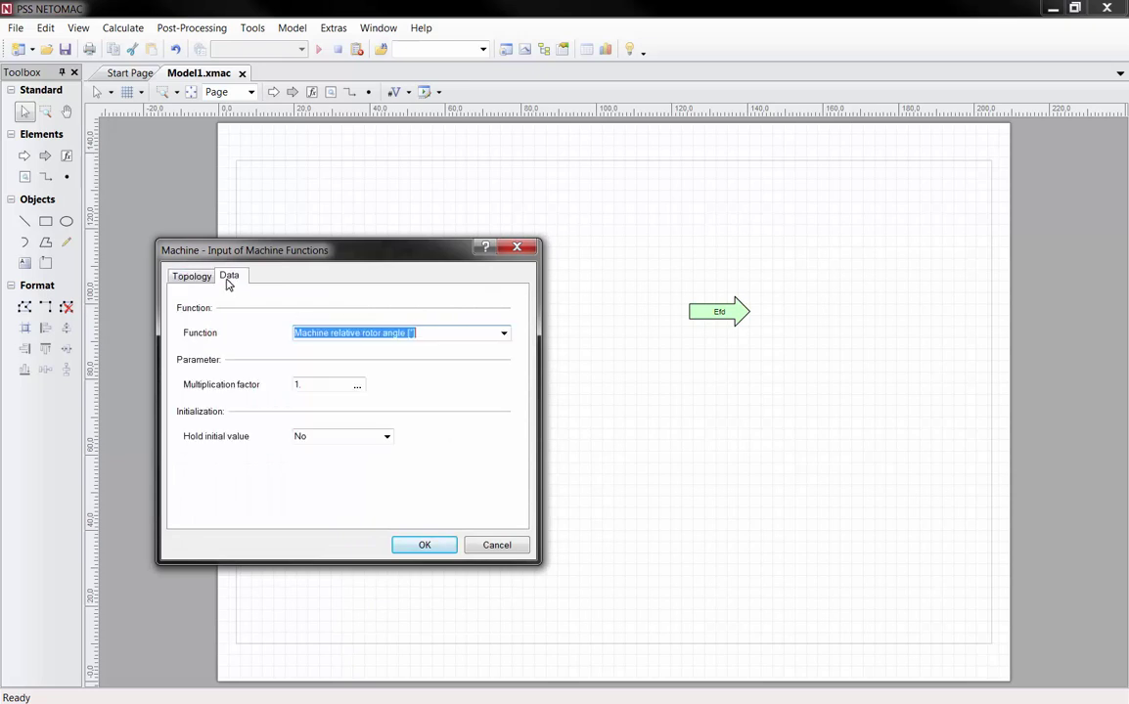
click(504, 335)
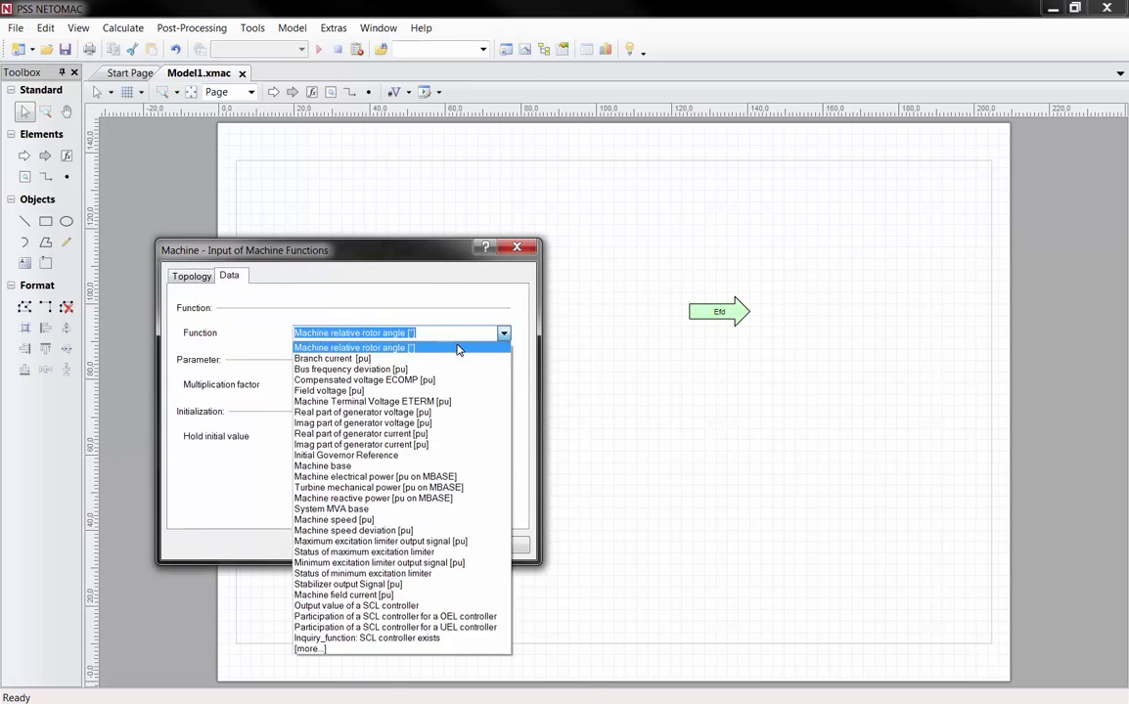
click(410, 379)
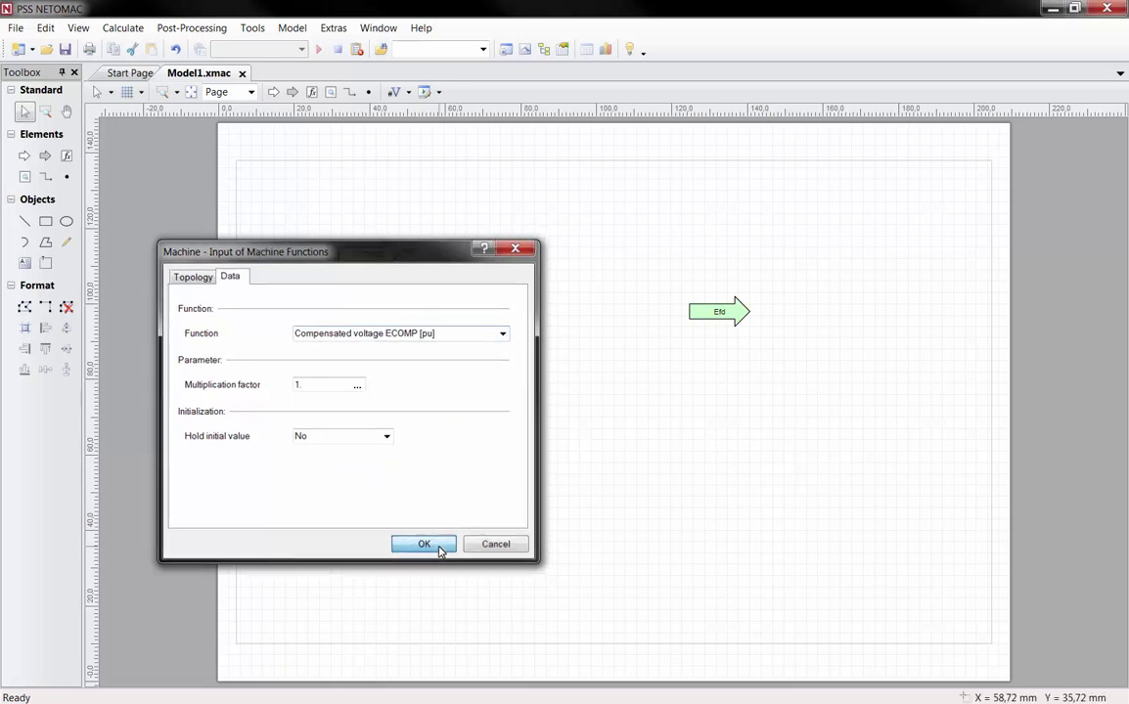
click(423, 545)
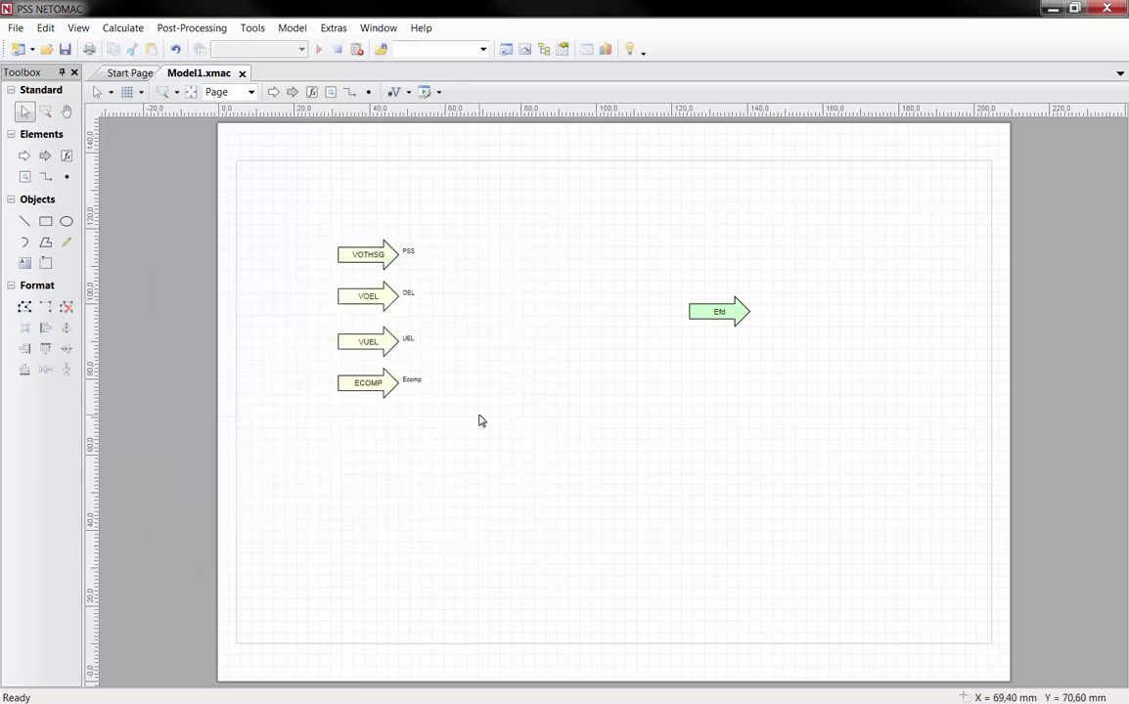
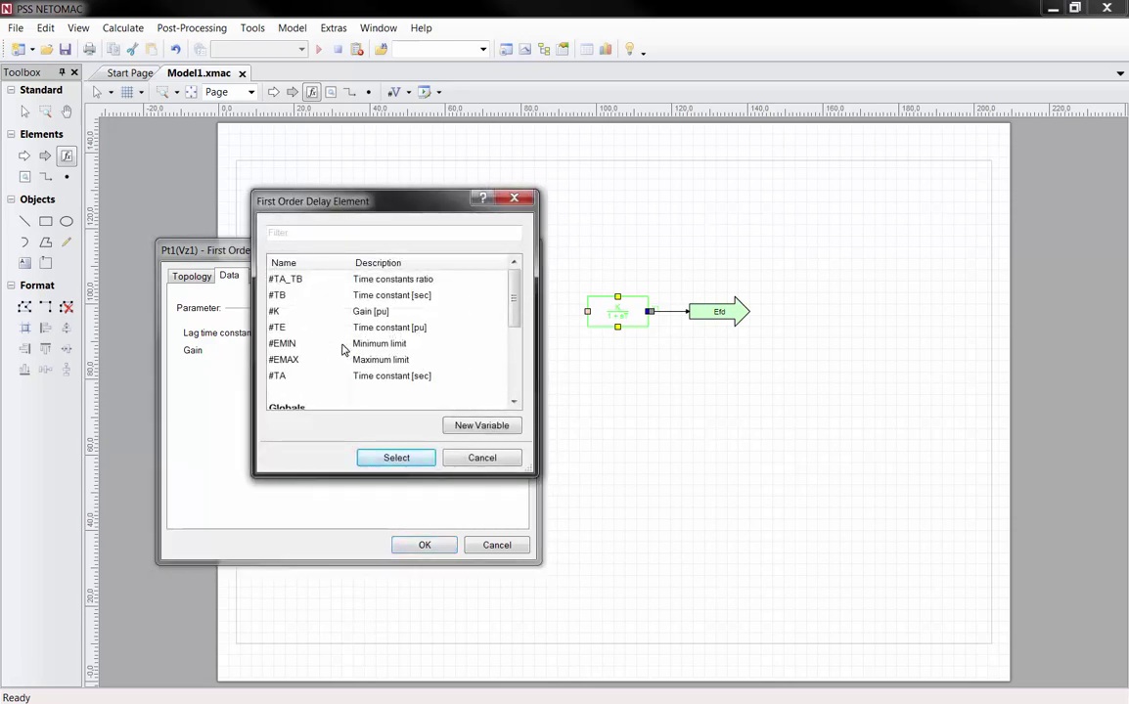
Set the first order delay block's lag time constant to #TE and its gain to #K
click(352, 329)
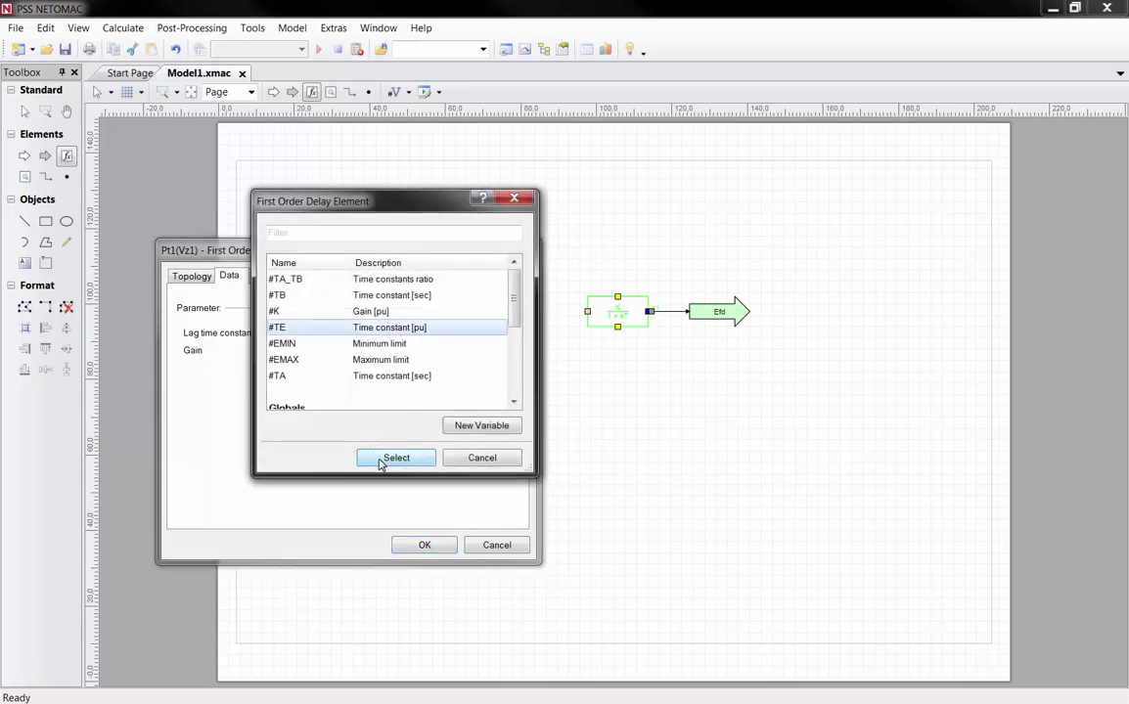
click(382, 461)
click(393, 353)
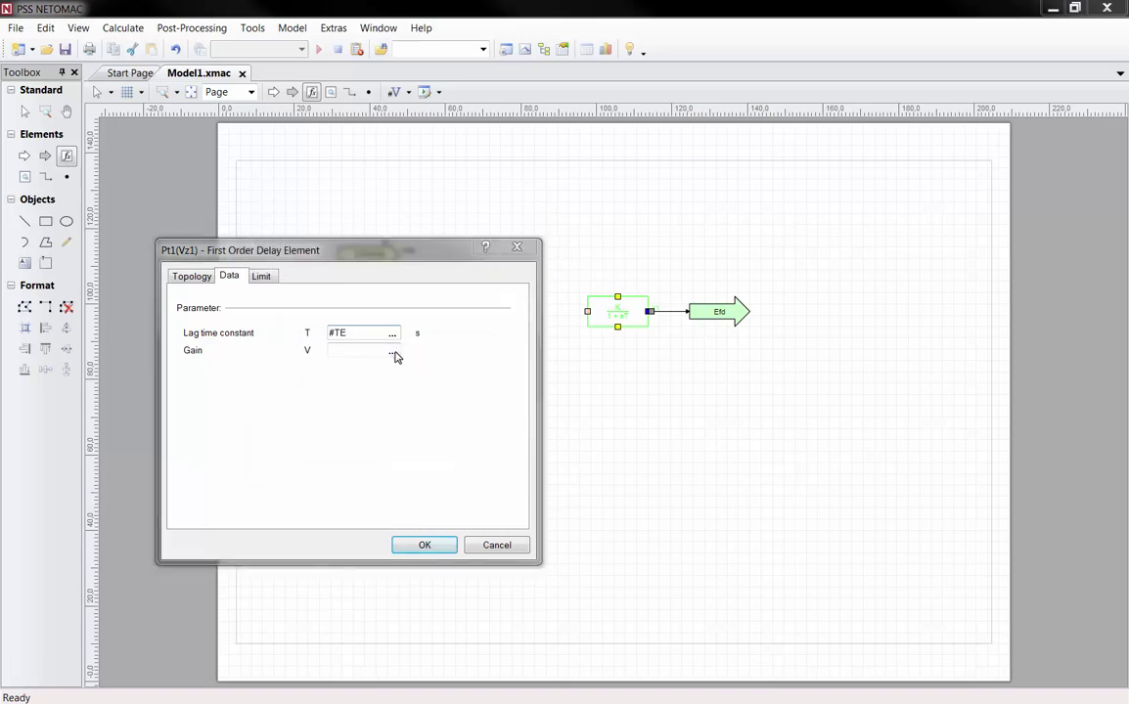
click(349, 330)
click(383, 476)
Set the first order delay block's upper limit to #EMAX and its lower limit to #EMIN
click(262, 276)
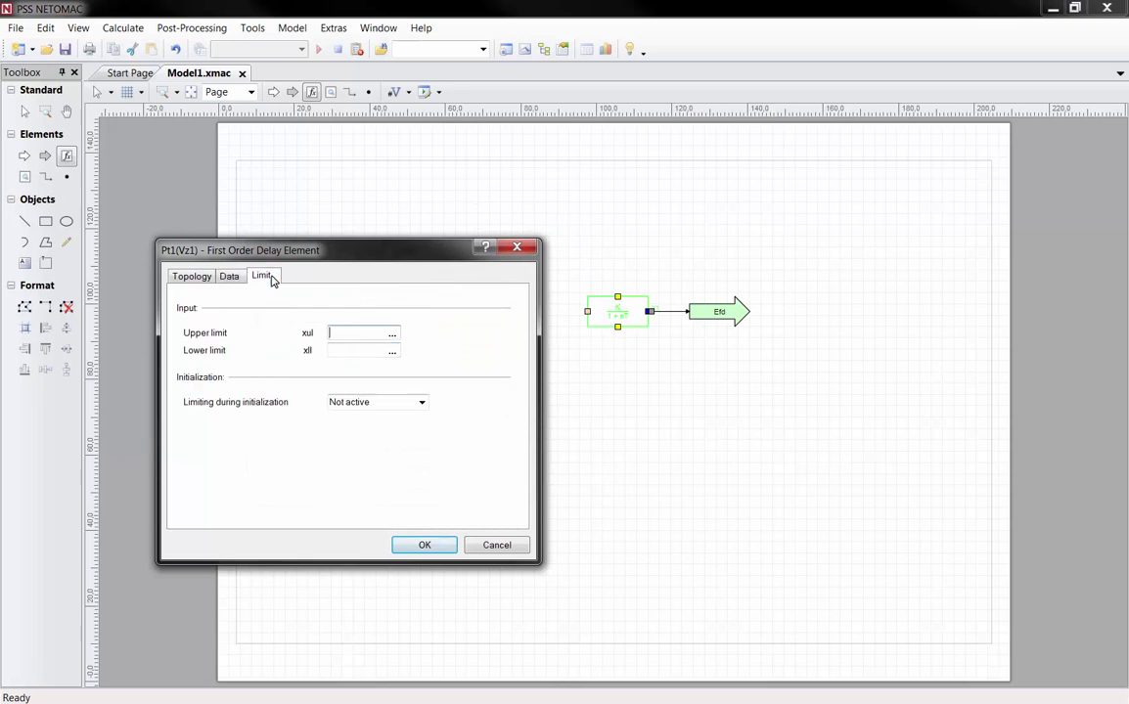
click(391, 333)
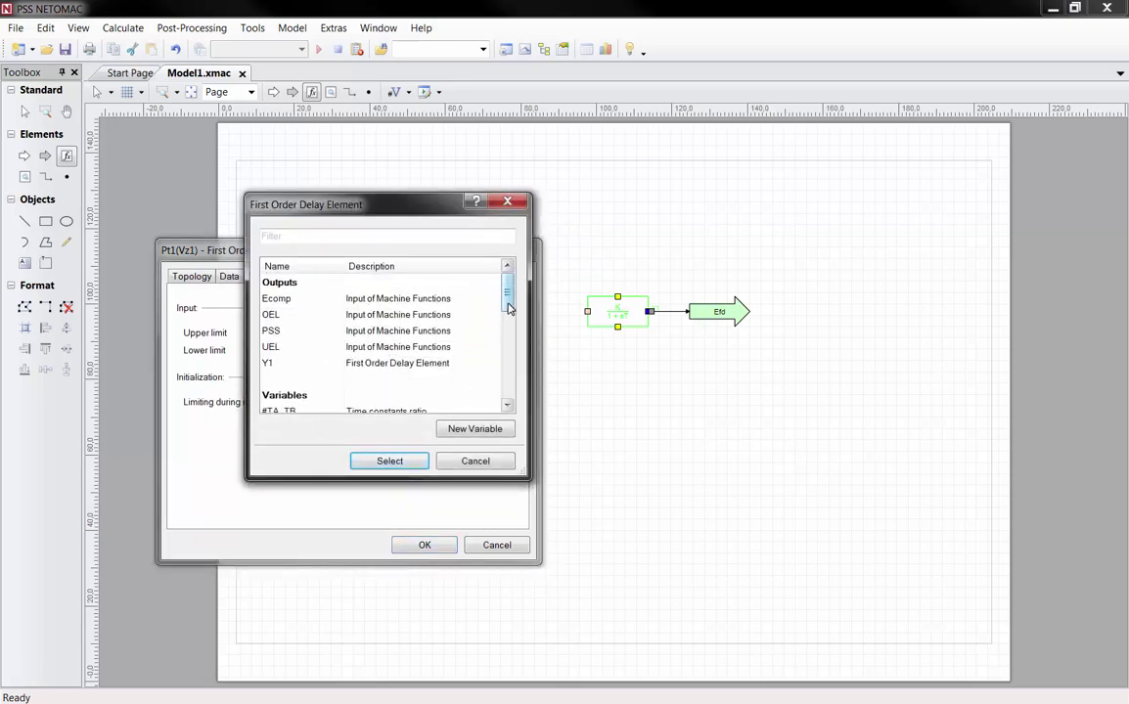
scroll(388, 395, down, 3)
click(362, 378)
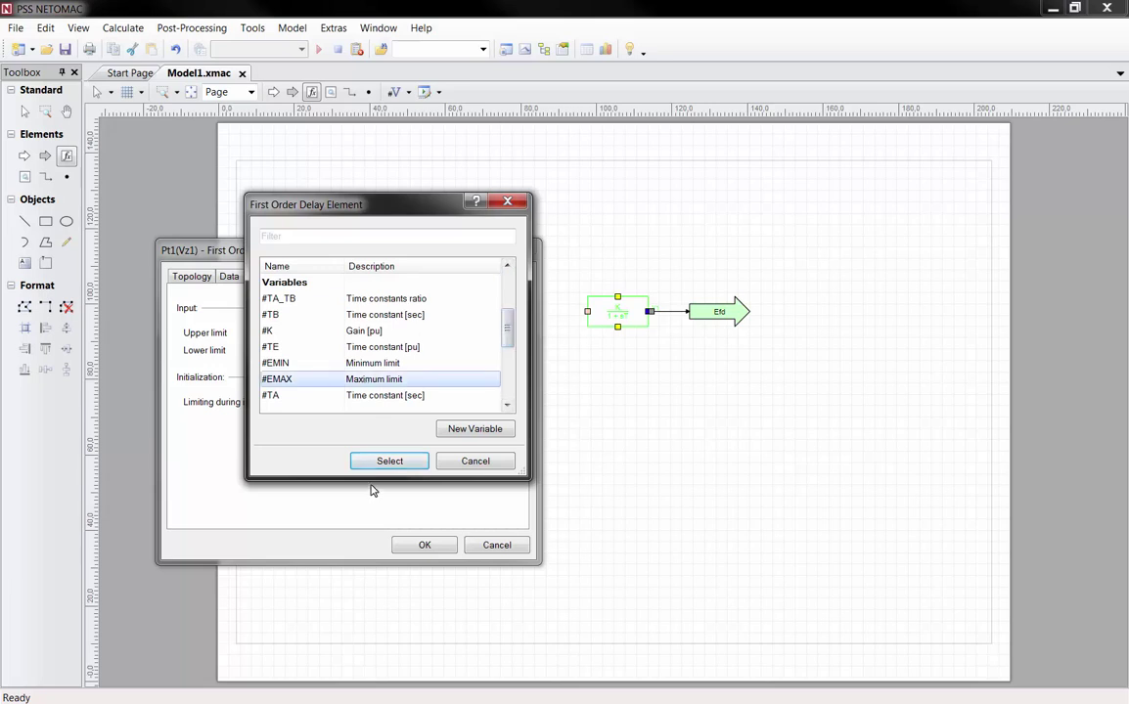
click(389, 461)
click(392, 351)
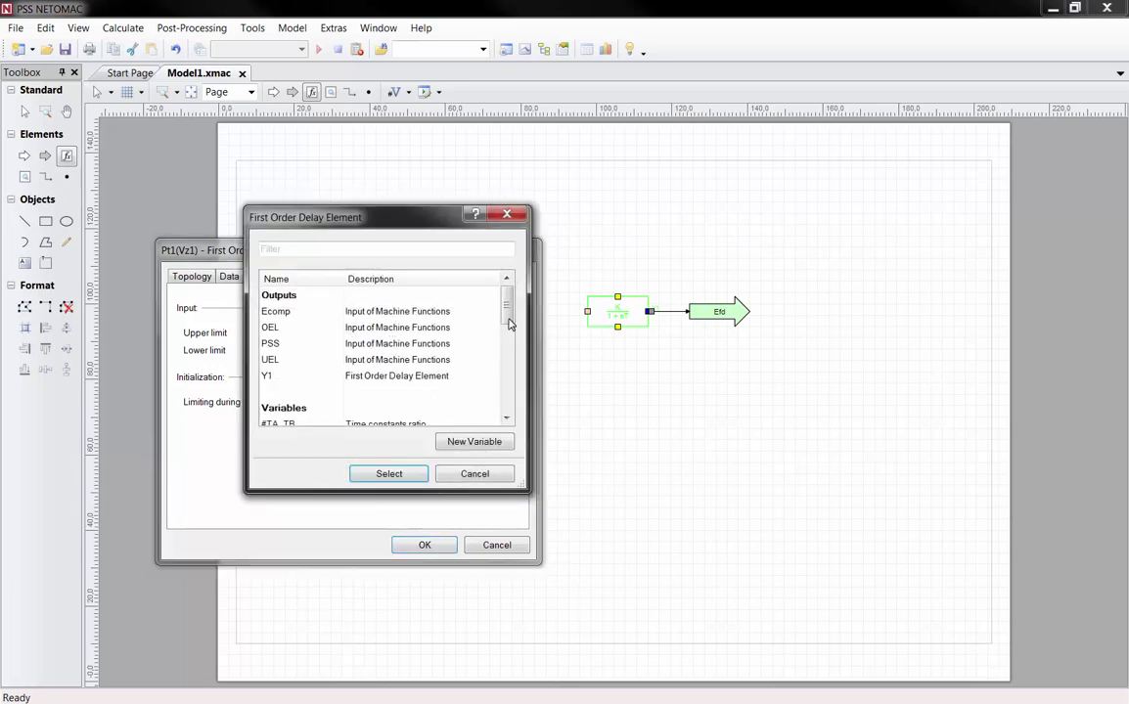
scroll(436, 368, down, 5)
click(384, 361)
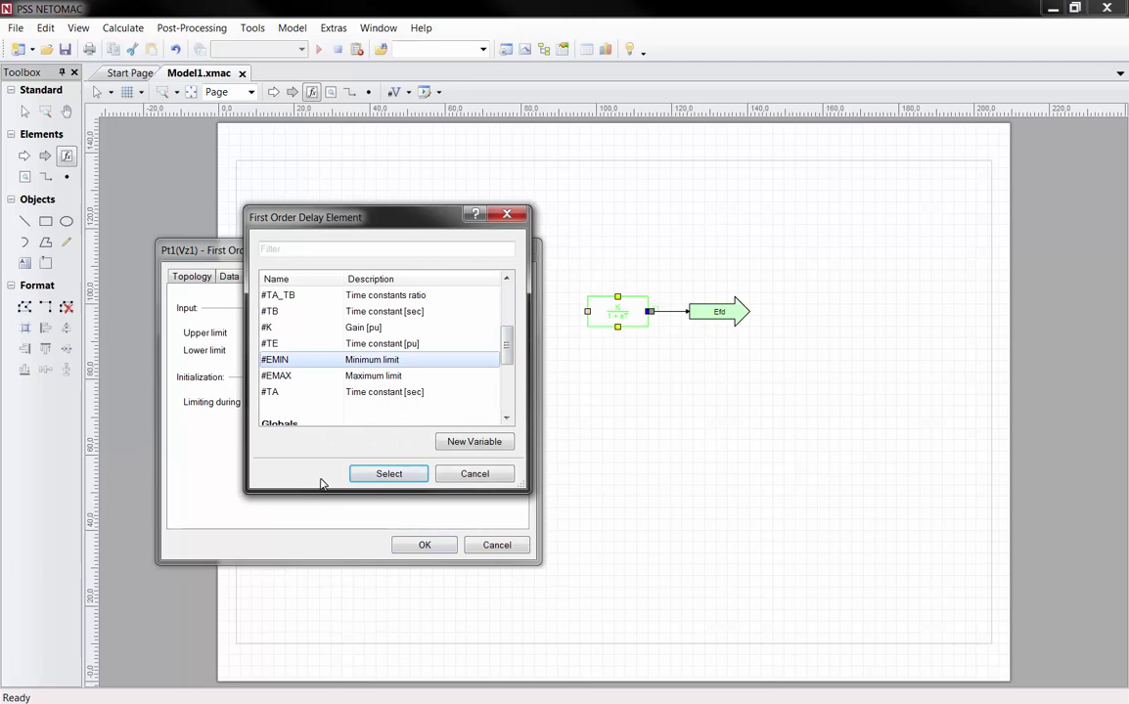
click(383, 473)
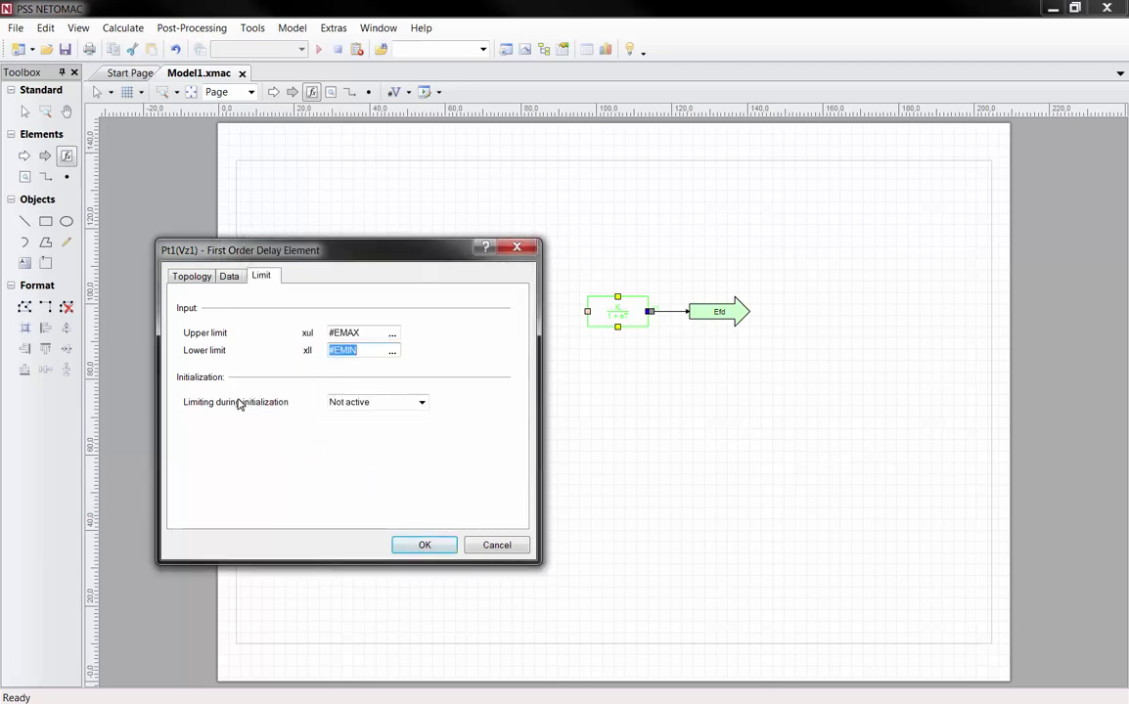
Set limiting during initialization to Active for the first order delay block and name its output Efd
click(421, 402)
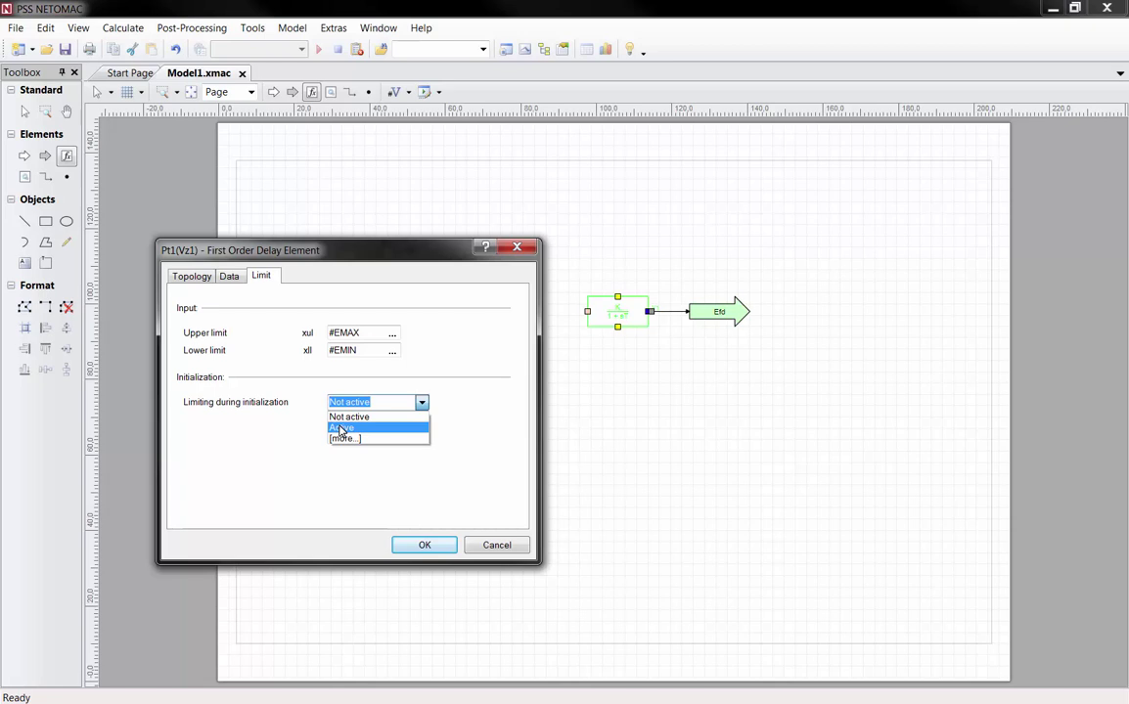
click(340, 429)
click(193, 277)
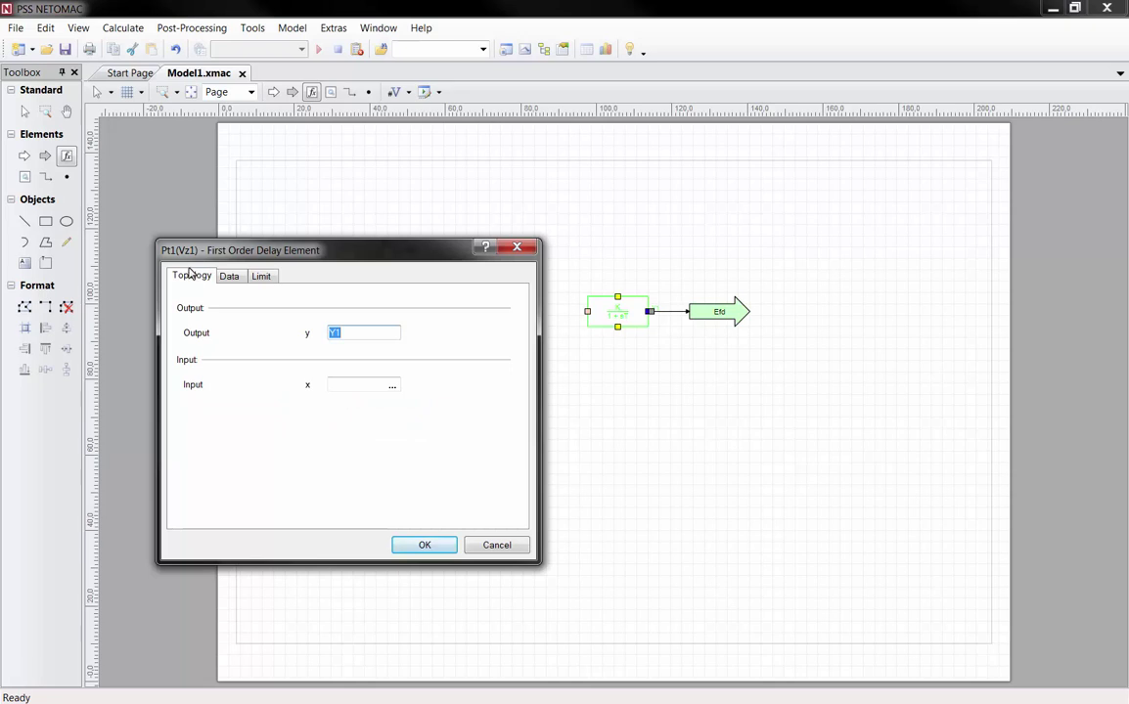
click(428, 546)
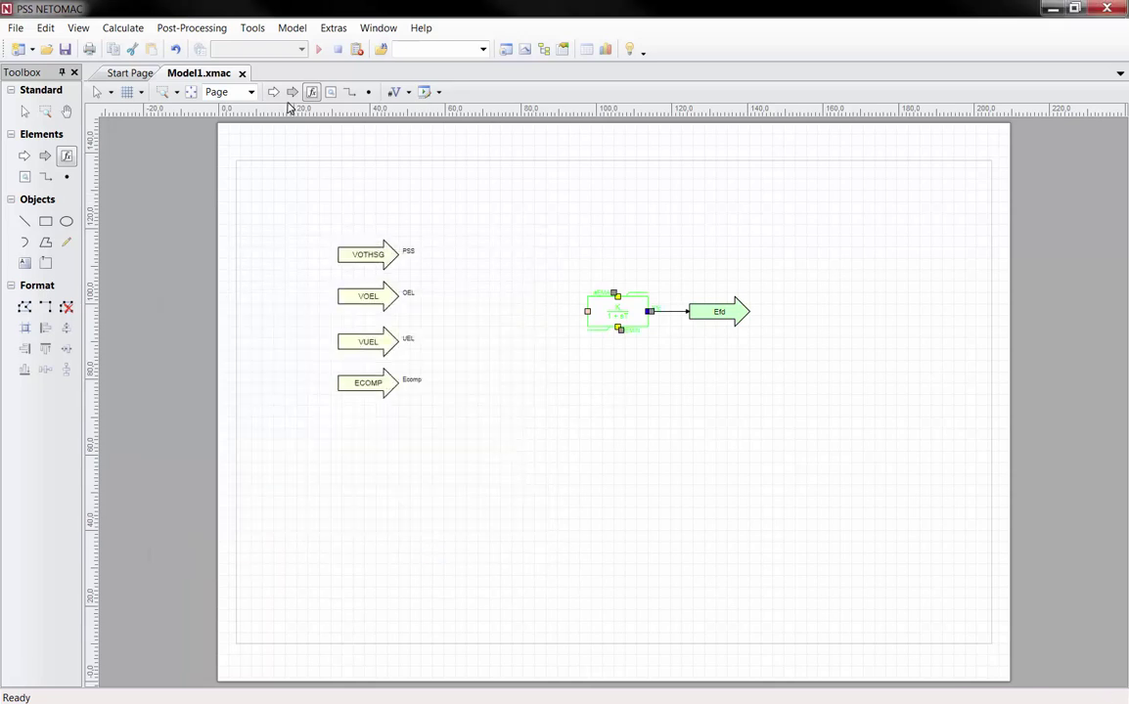
Place a Lead-Lag block between the machine inputs and the first order delay block
click(523, 313)
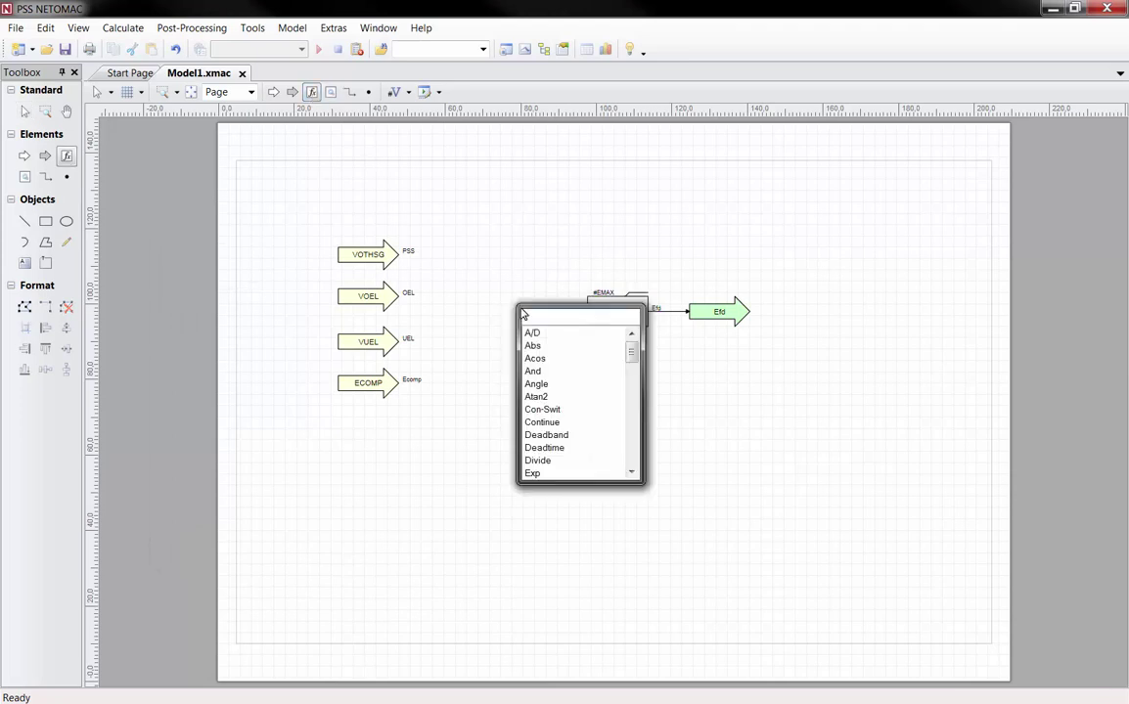
text(Lead)
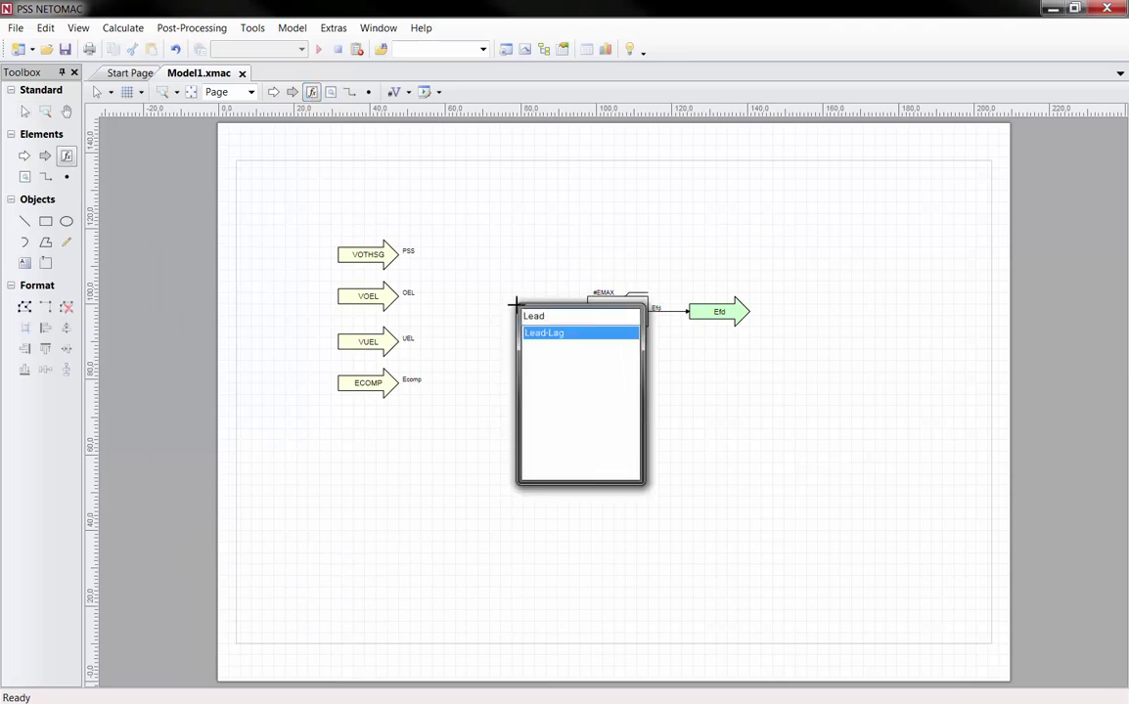
click(587, 333)
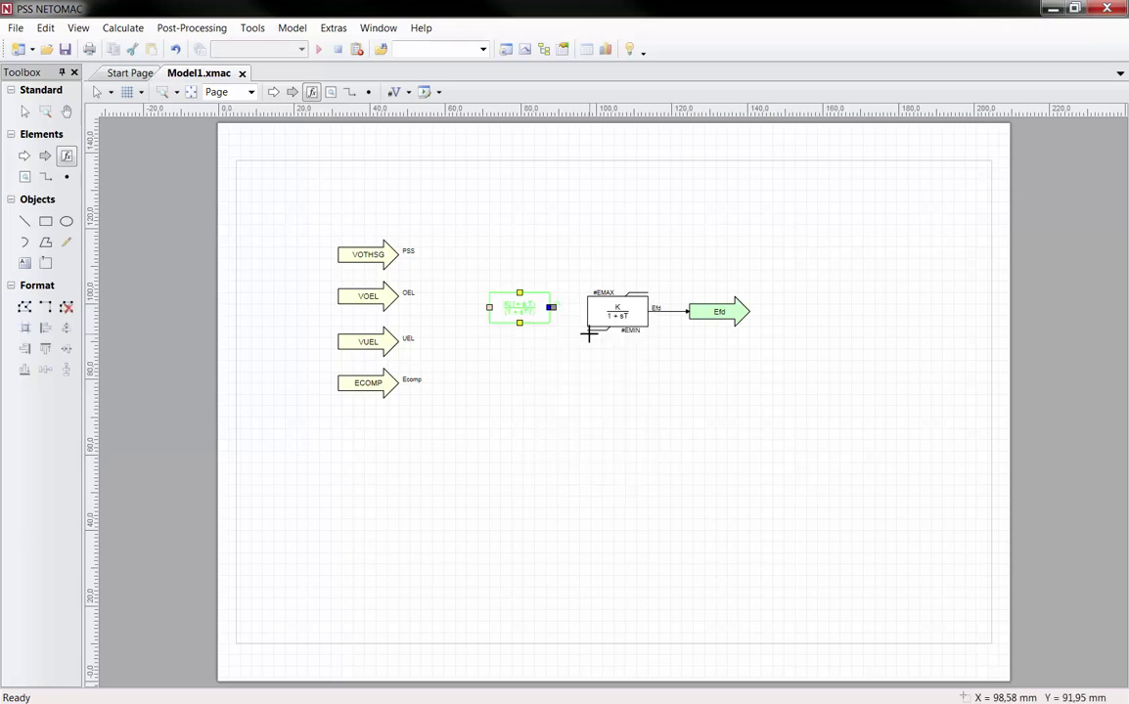
Add a Sum block before the Lead-Lag block and connect Sum, Lead-Lag and first order delay in series
click(541, 313)
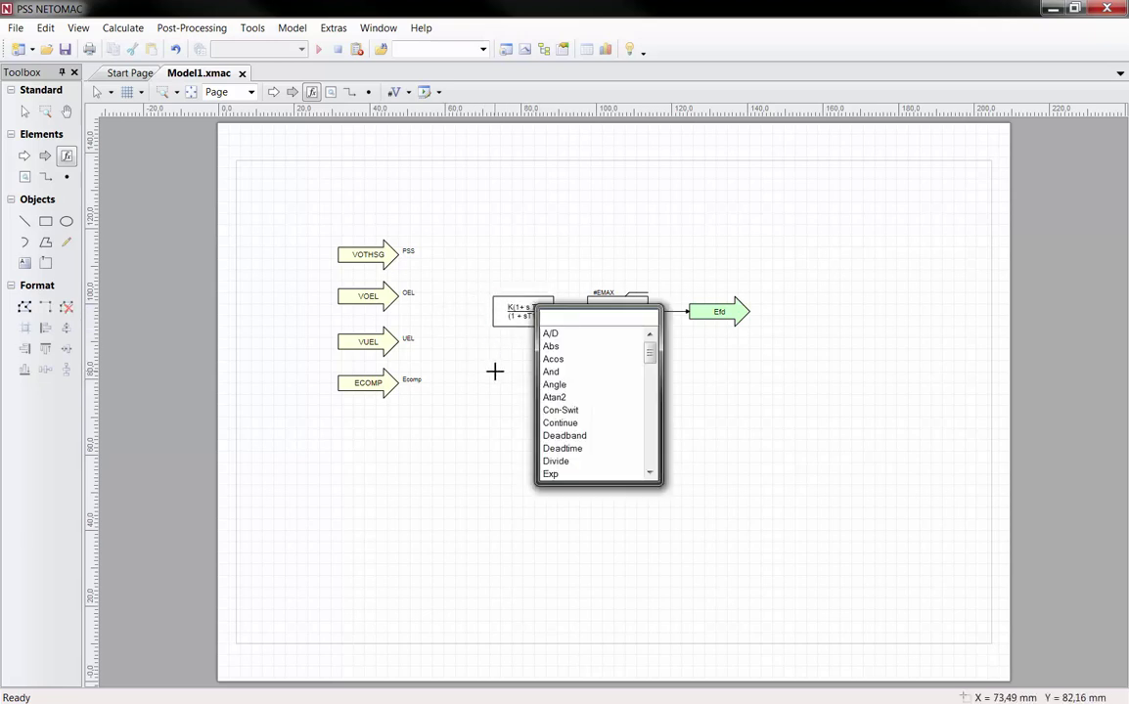
text(Sum)
click(558, 334)
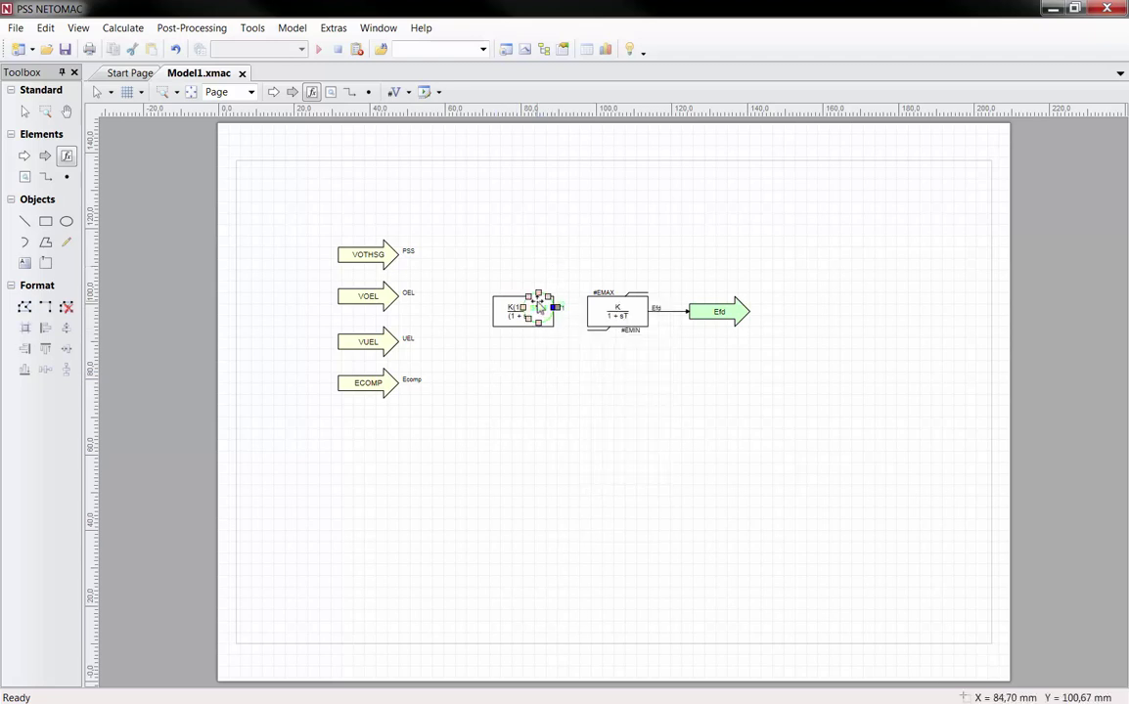
mouse_move(538, 314)
mouse_down()
mouse_move(452, 312)
mouse_move(561, 334)
mouse_move(588, 311)
mouse_up()
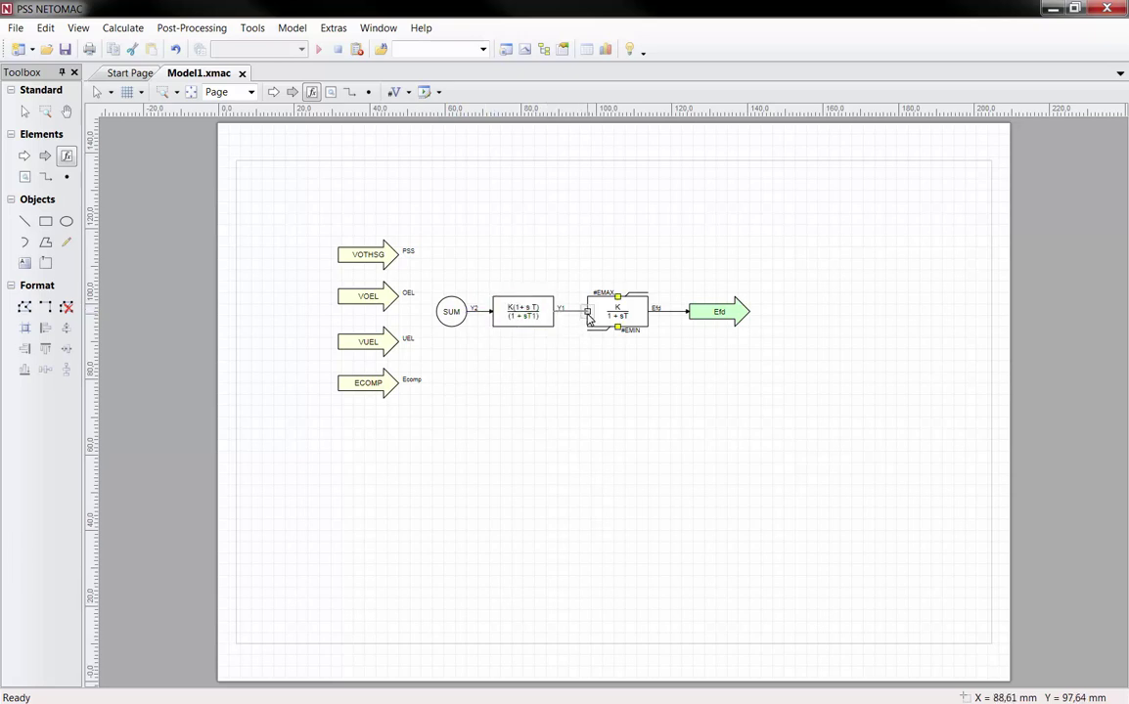
Name the Sum block's output dV
double_click(452, 312)
text(dV)
click(423, 545)
Name the Lead-Lag block's output dV2 and set its derivative-action time to #TA
click(547, 313)
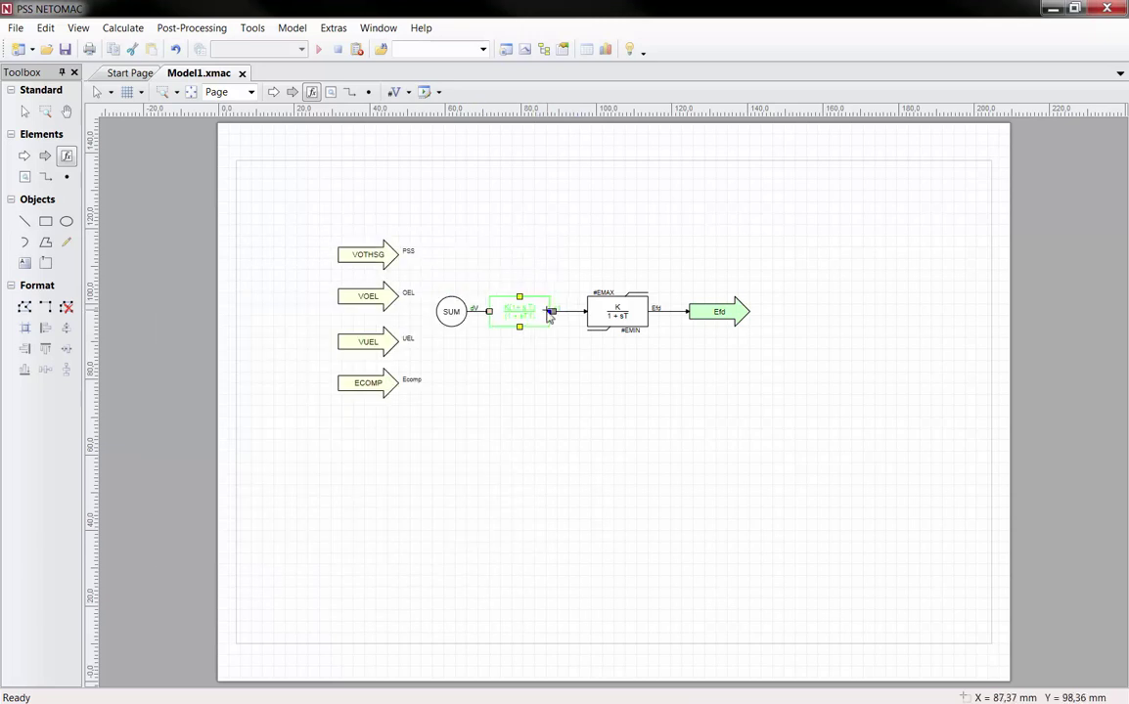
double_click(547, 313)
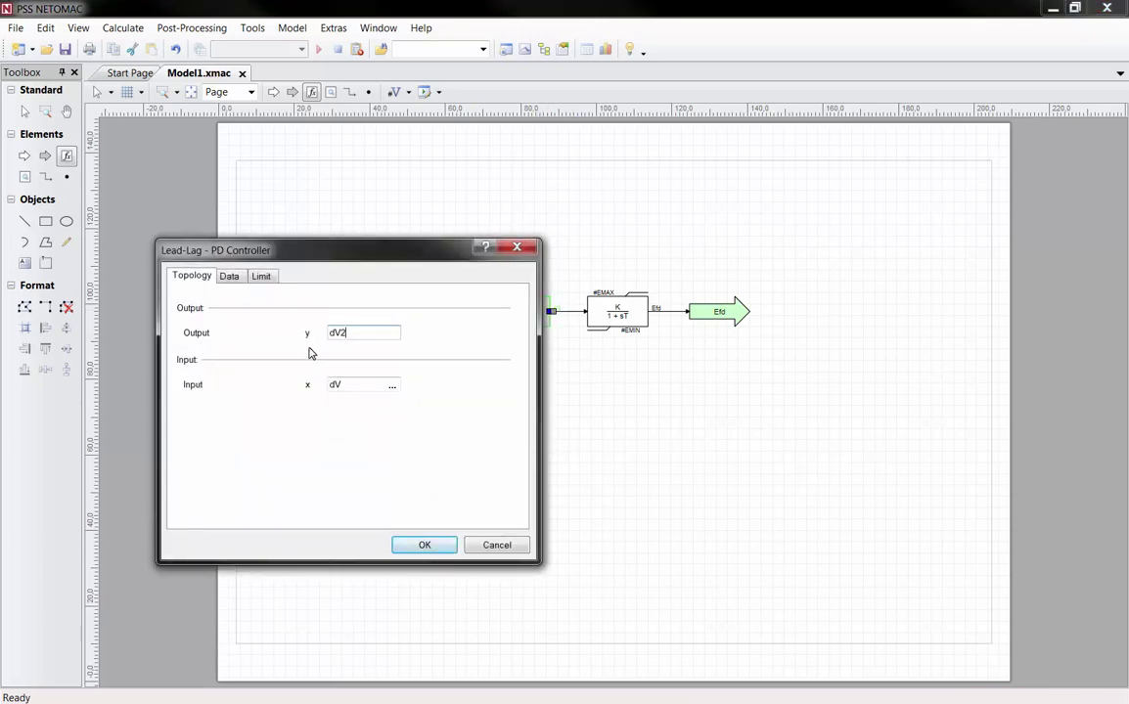
click(229, 279)
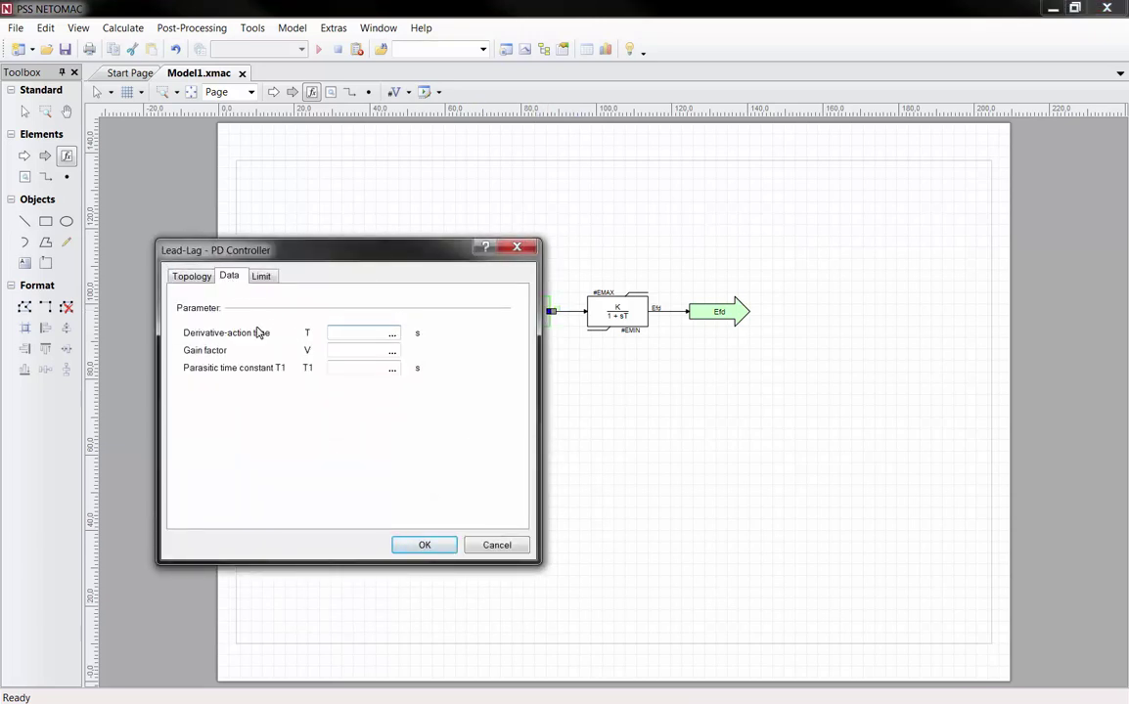
click(392, 331)
click(306, 376)
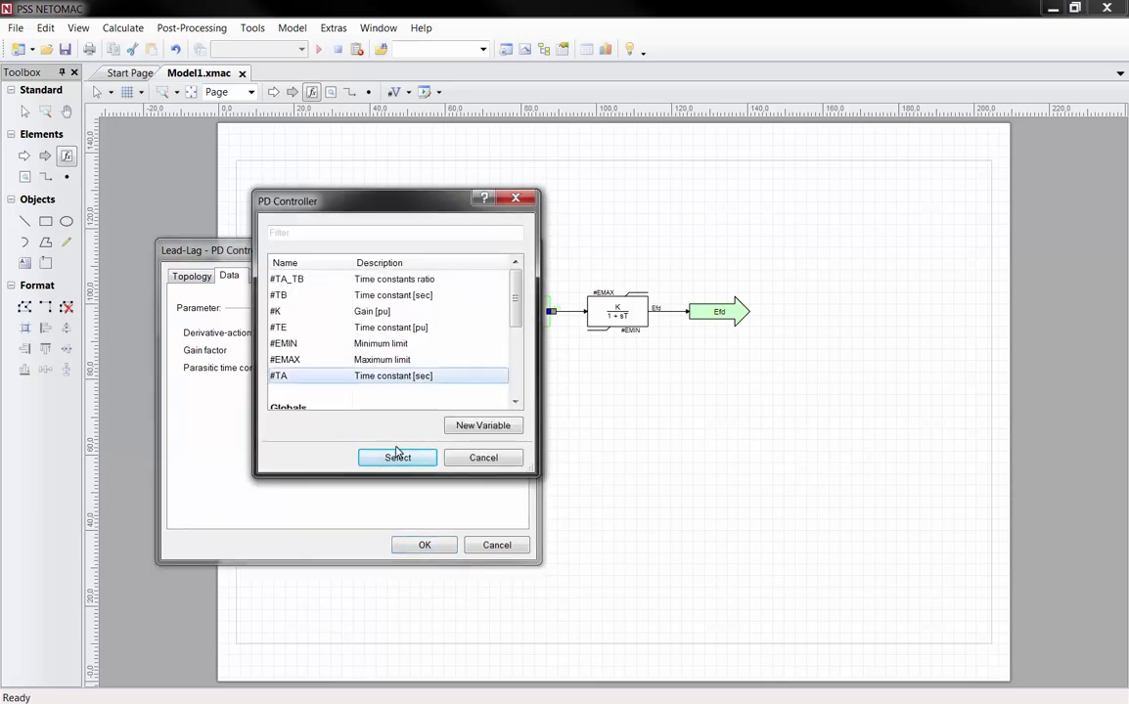
click(398, 454)
Set the Lead-Lag block's parasitic time constant T1 to #TB and its gain factor to 1
double_click(368, 330)
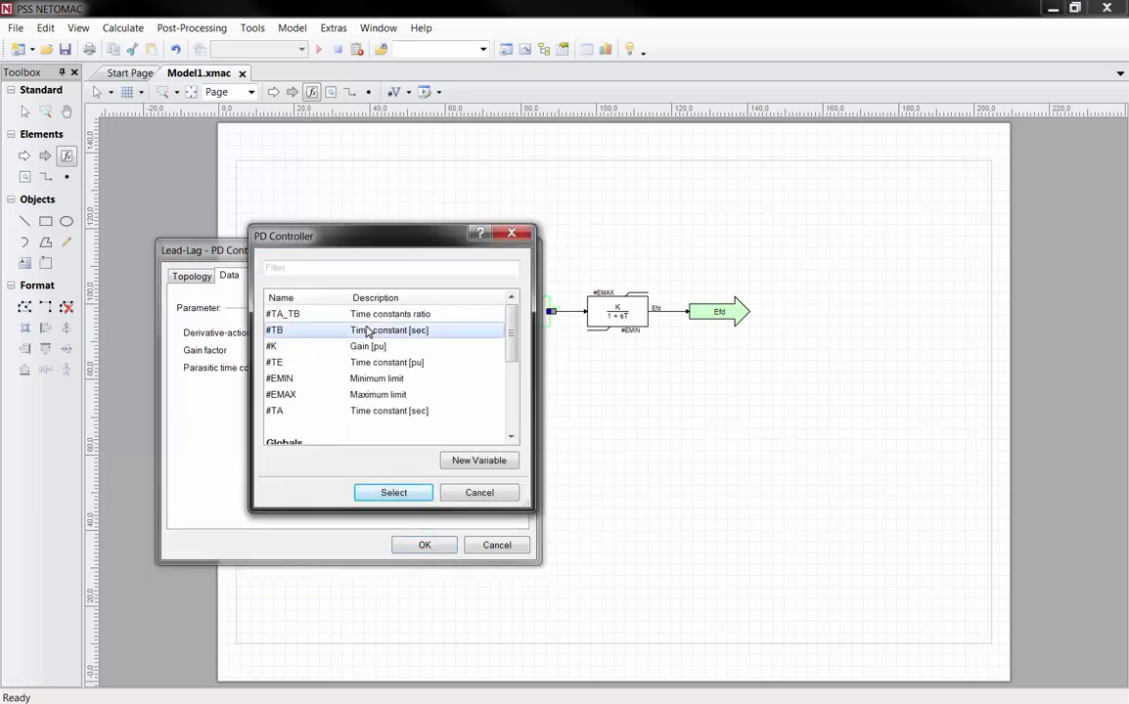
click(360, 351)
text(.)
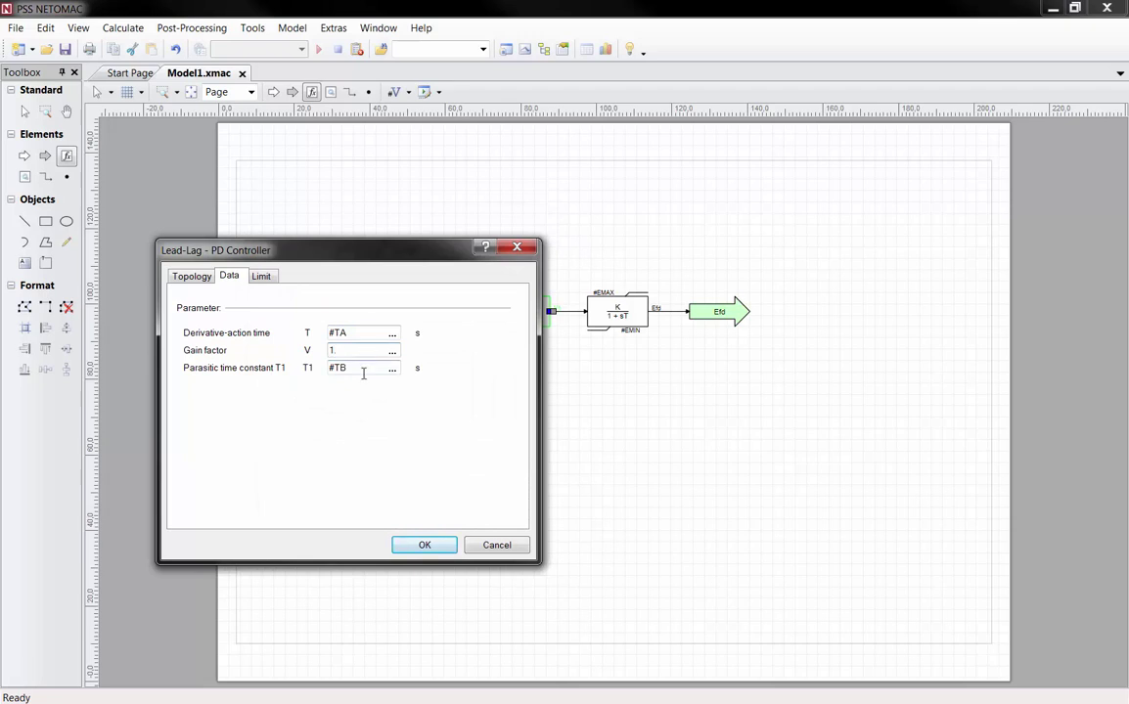
click(421, 545)
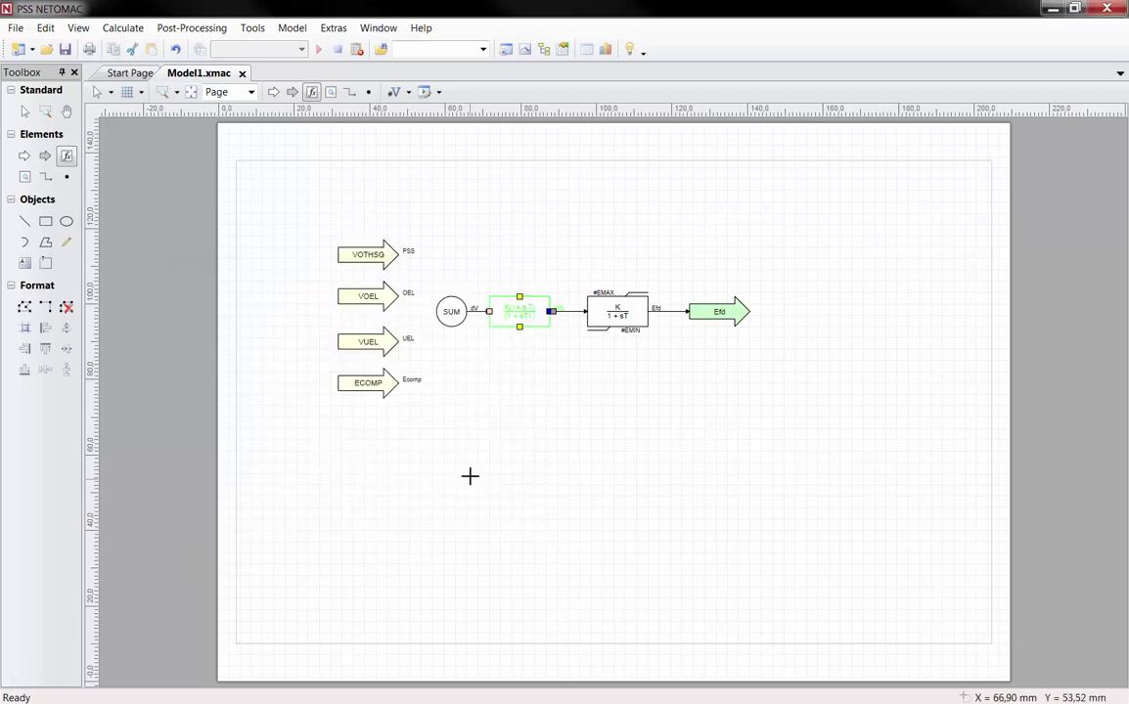
Connect the PSS input to the upper port of the Sum block and adjust the line to a right angle
click(399, 256)
drag(401, 256, 450, 298)
key(Escape)
right_click(439, 290)
mouse_move(526, 384)
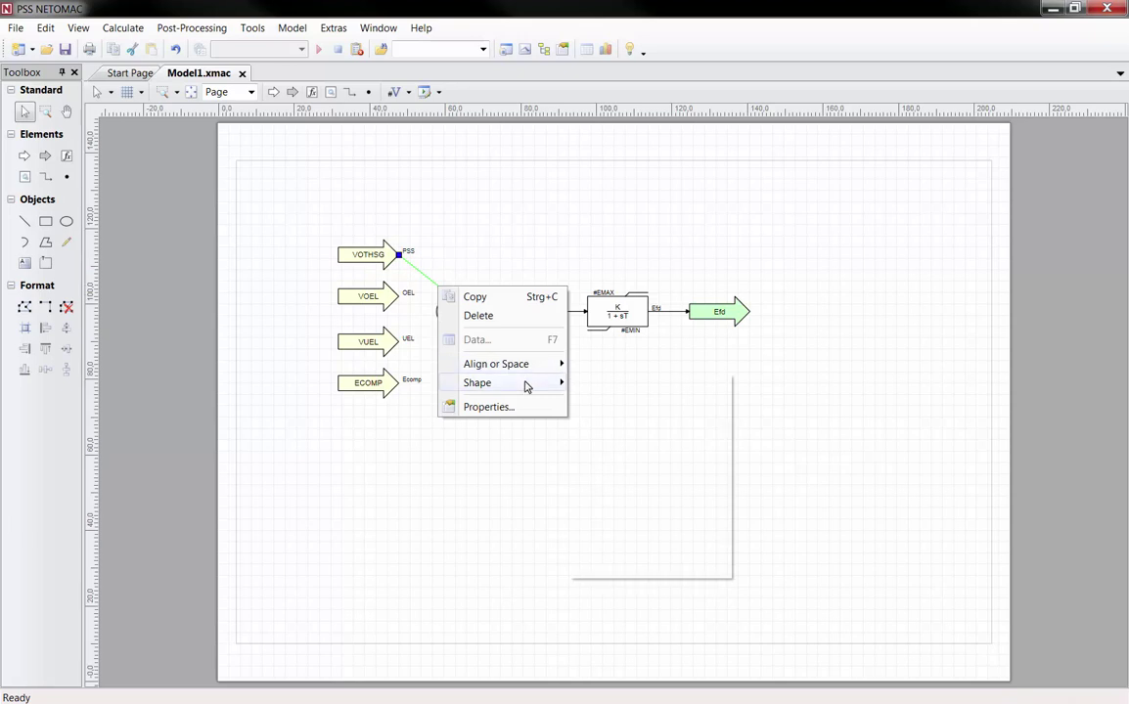
click(616, 402)
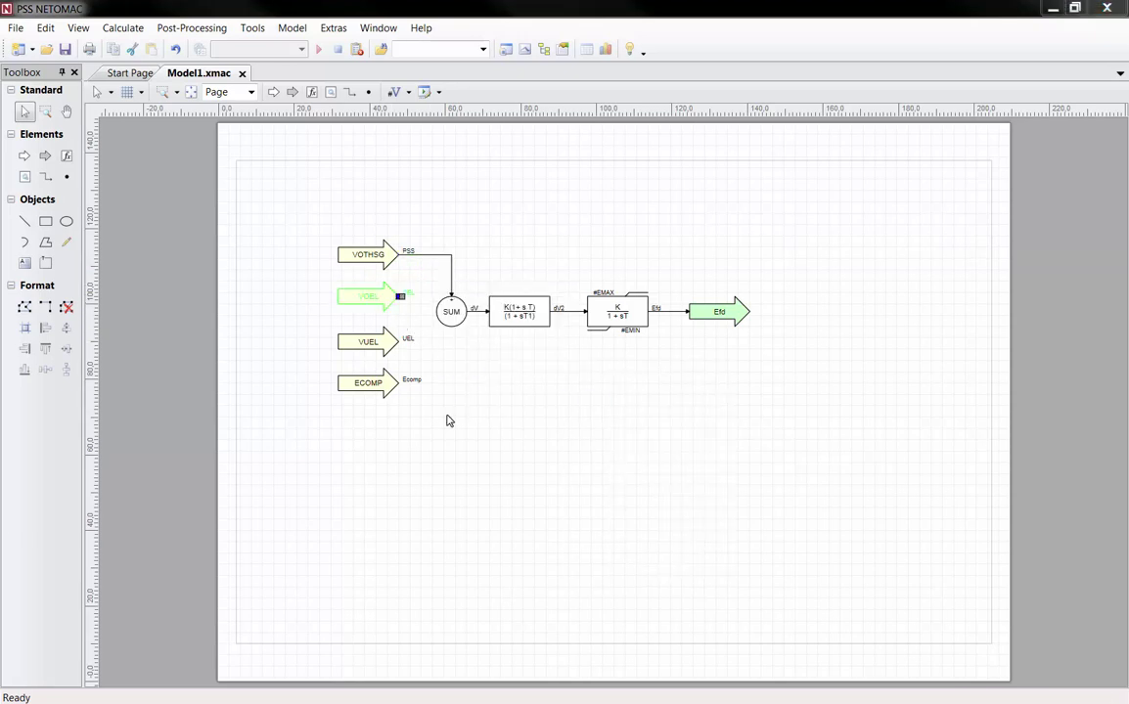
Connect the OEL and UEL inputs to the Sum block and adjust the UEL line to right angles
drag(399, 296, 443, 306)
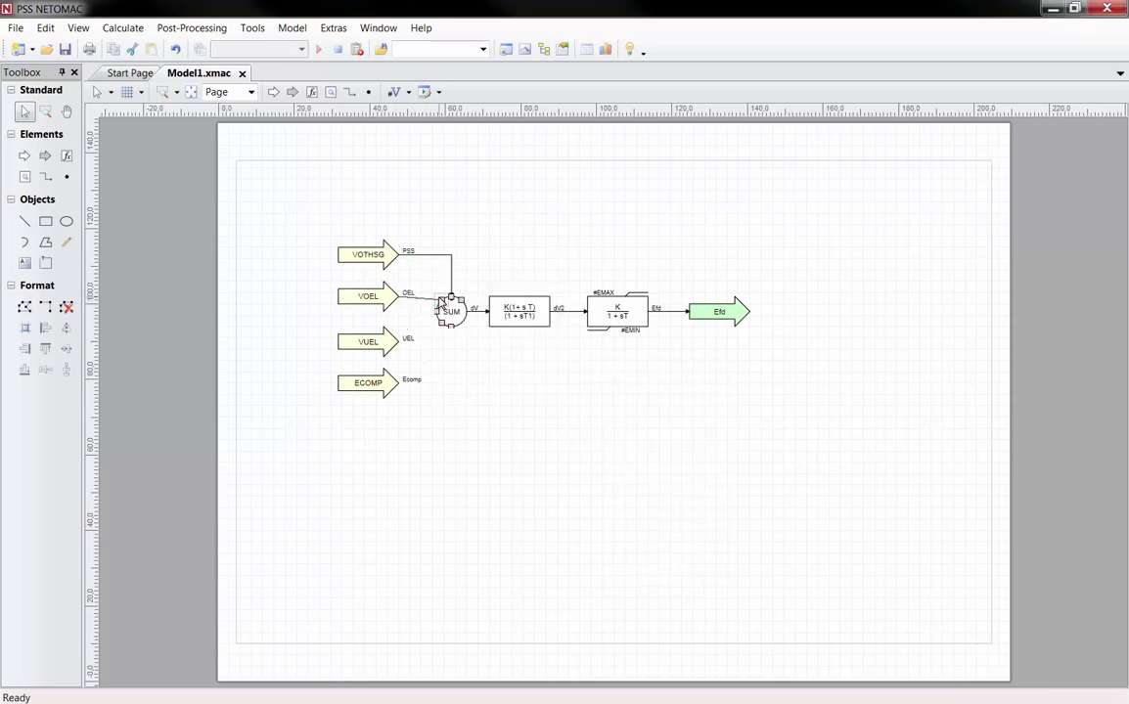
drag(400, 343, 440, 335)
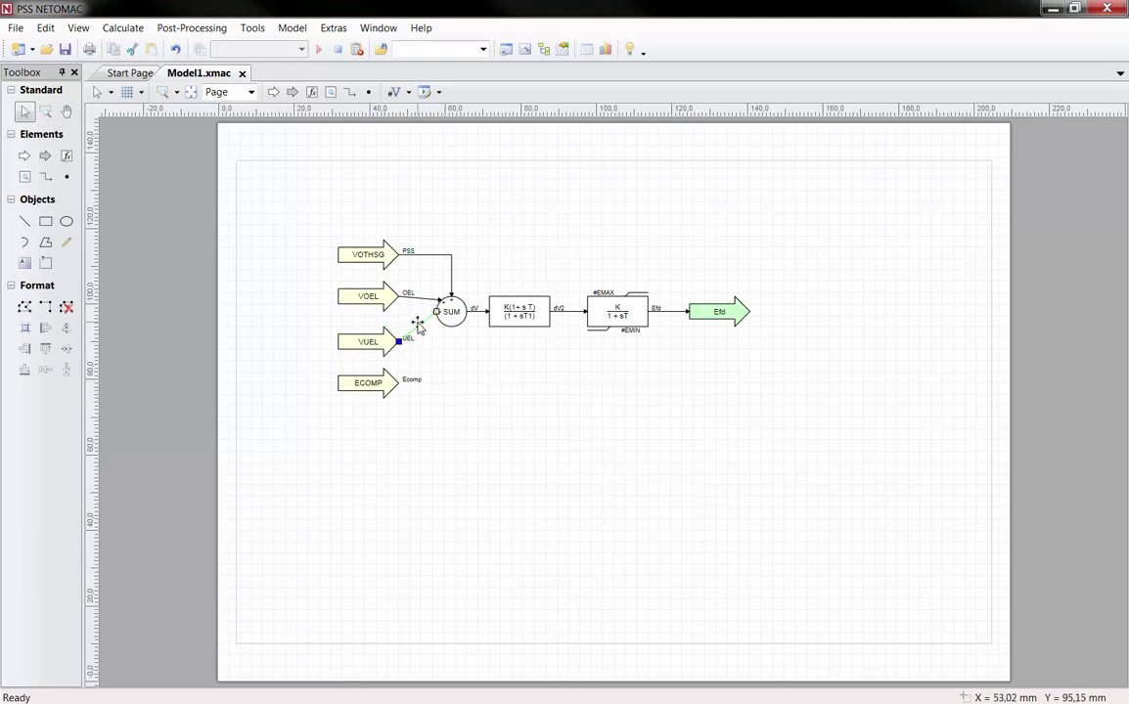
right_click(417, 324)
mouse_move(562, 502)
click(616, 518)
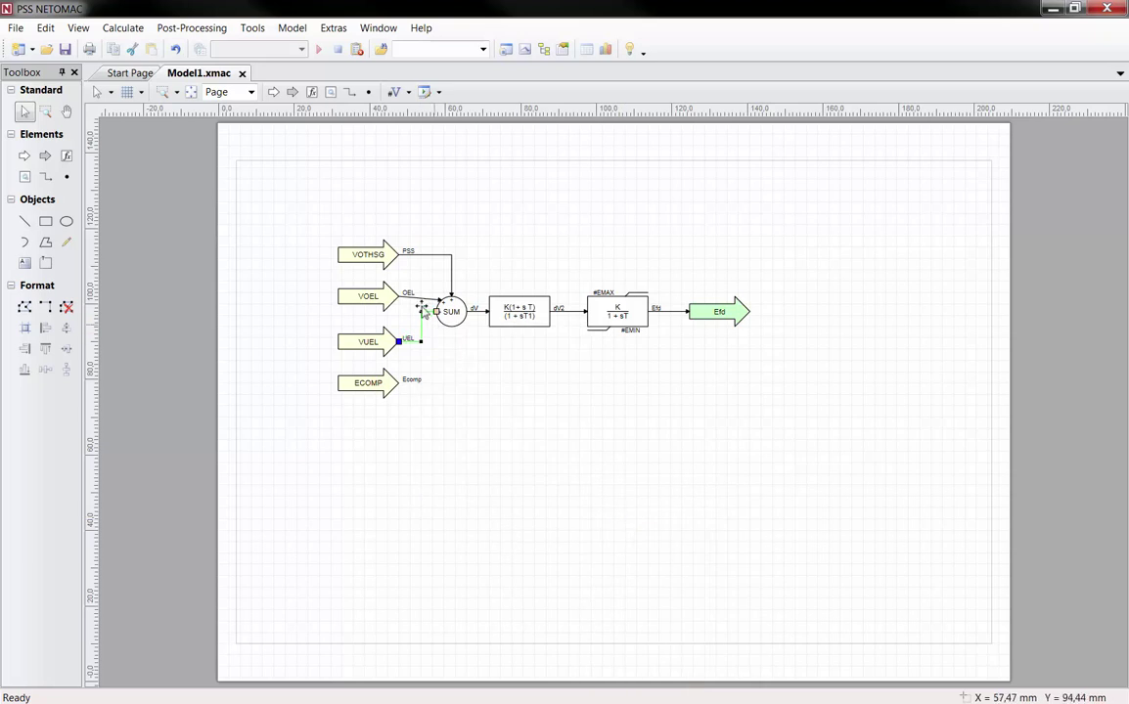
Adjust the points of the OEL connection line so it runs at right angles into the Sum block
right_click(421, 302)
mouse_move(542, 395)
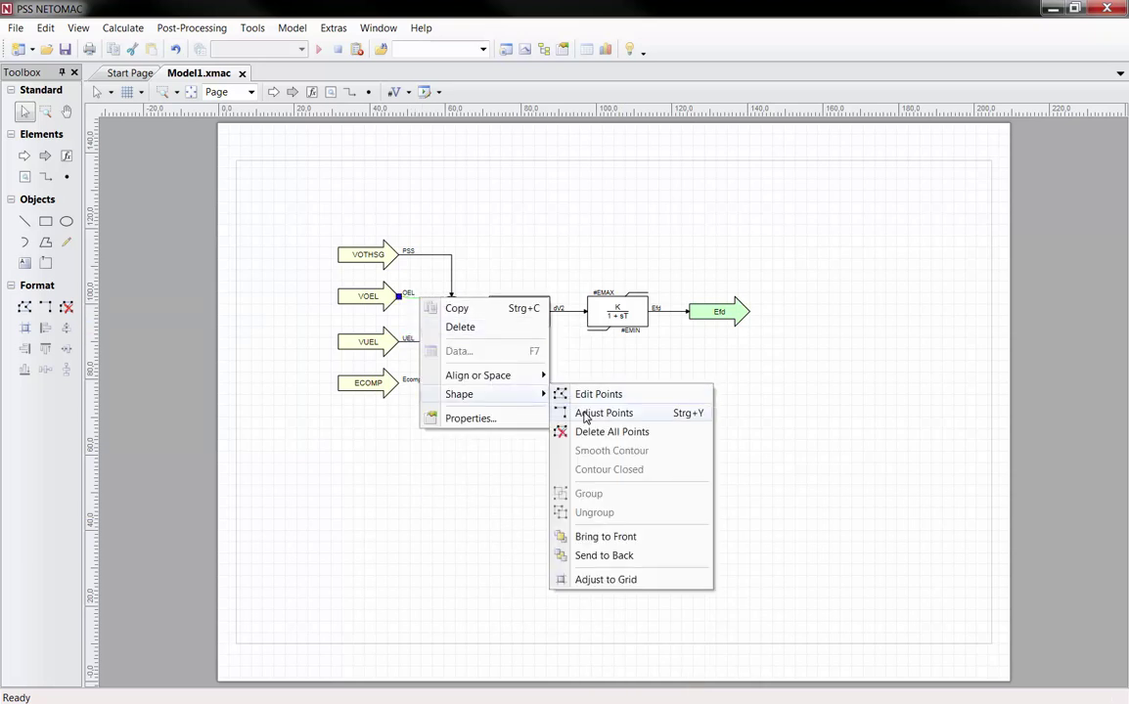
click(585, 410)
click(547, 424)
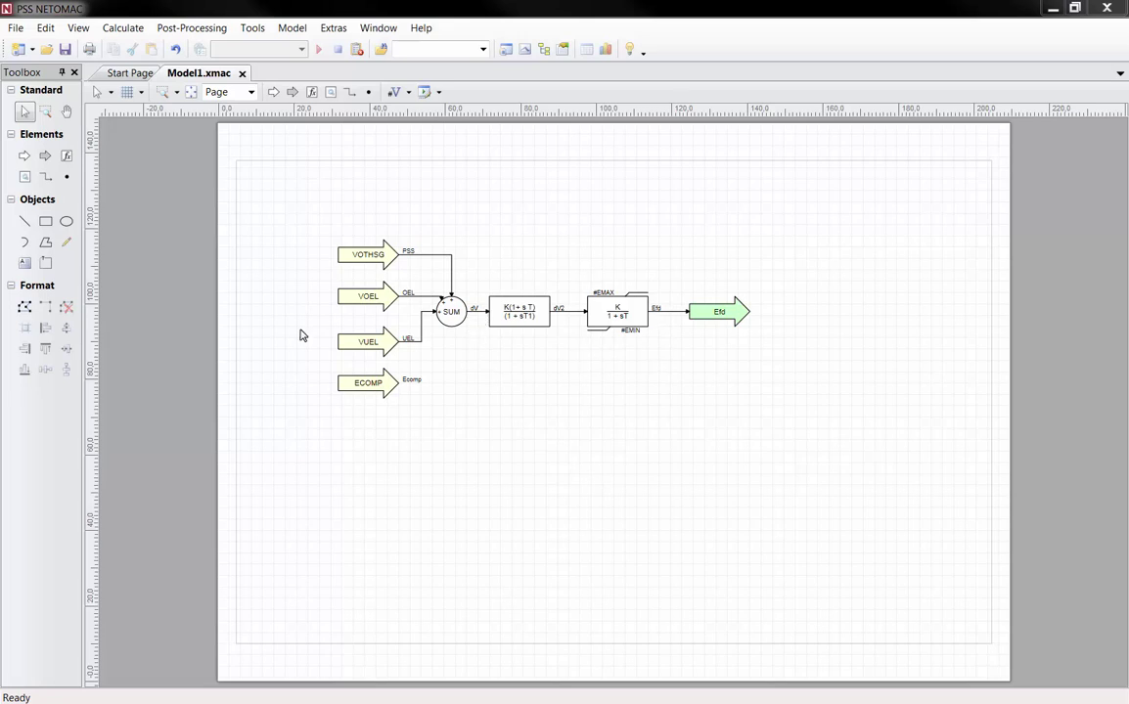
Place a Constant Value input below the ECOMP input
click(272, 91)
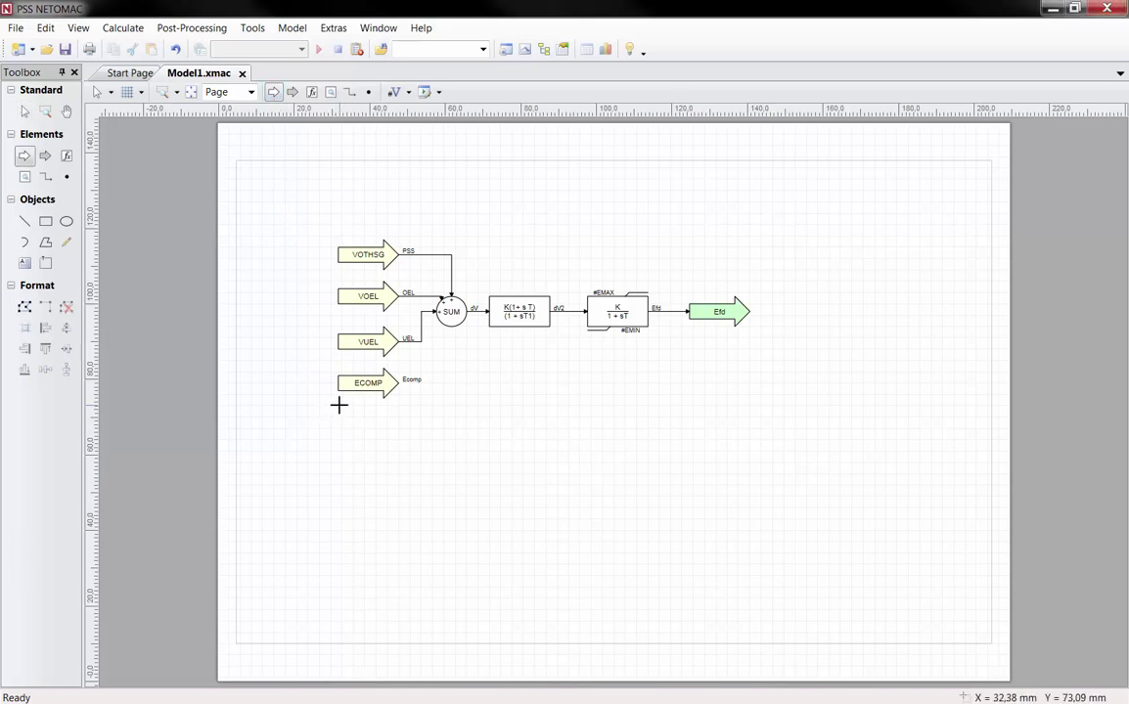
click(332, 423)
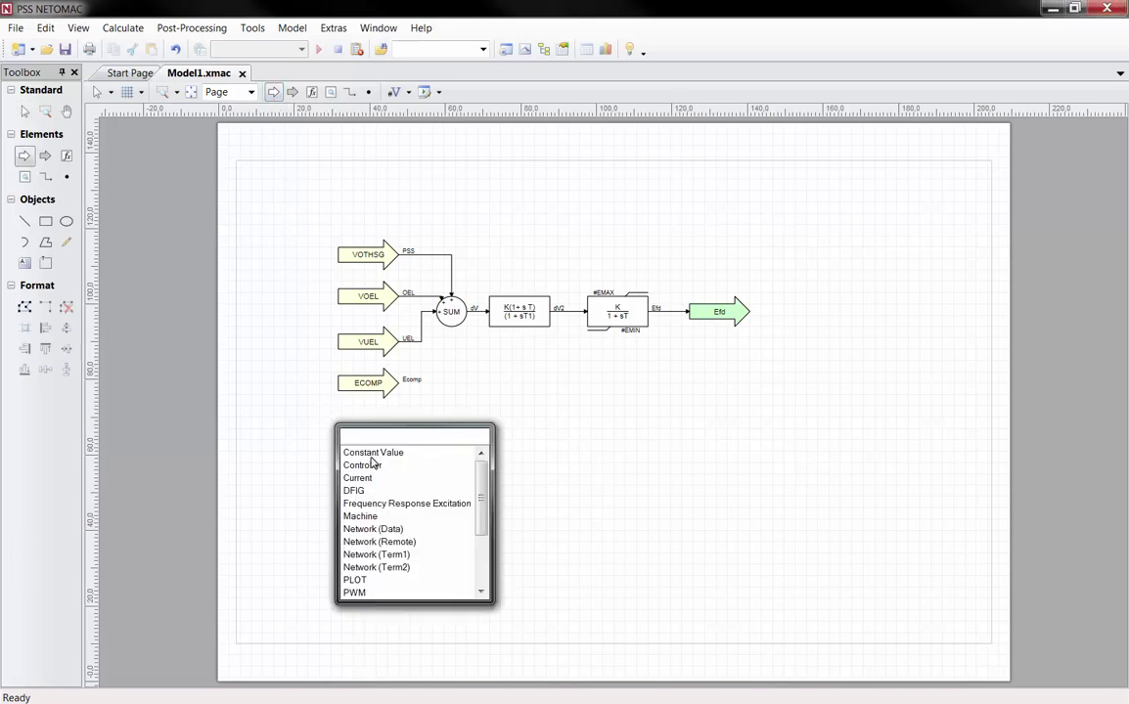
click(441, 454)
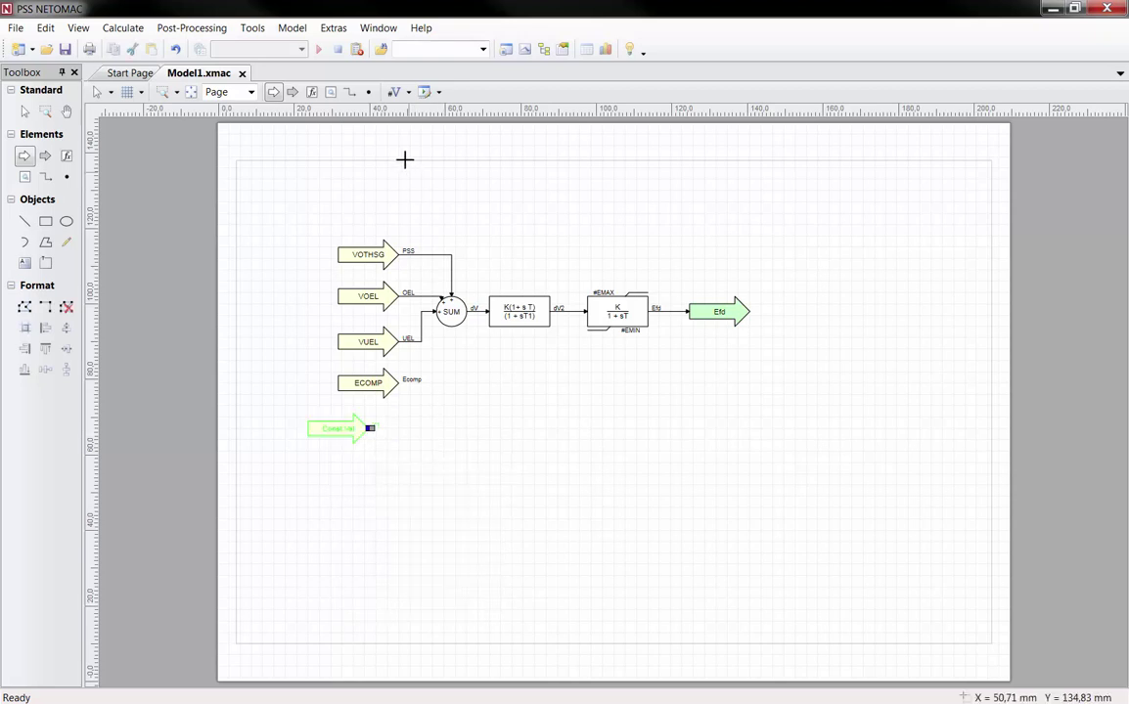
Delete the Constant Value input below the ECOMP input
click(409, 92)
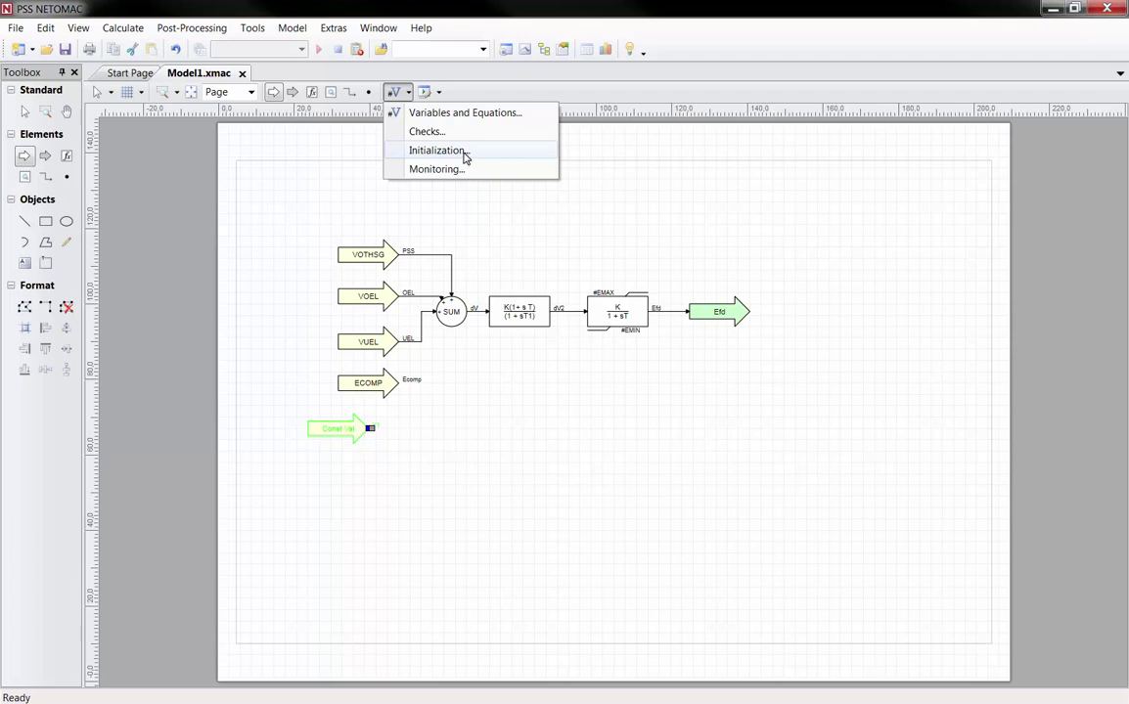
click(311, 139)
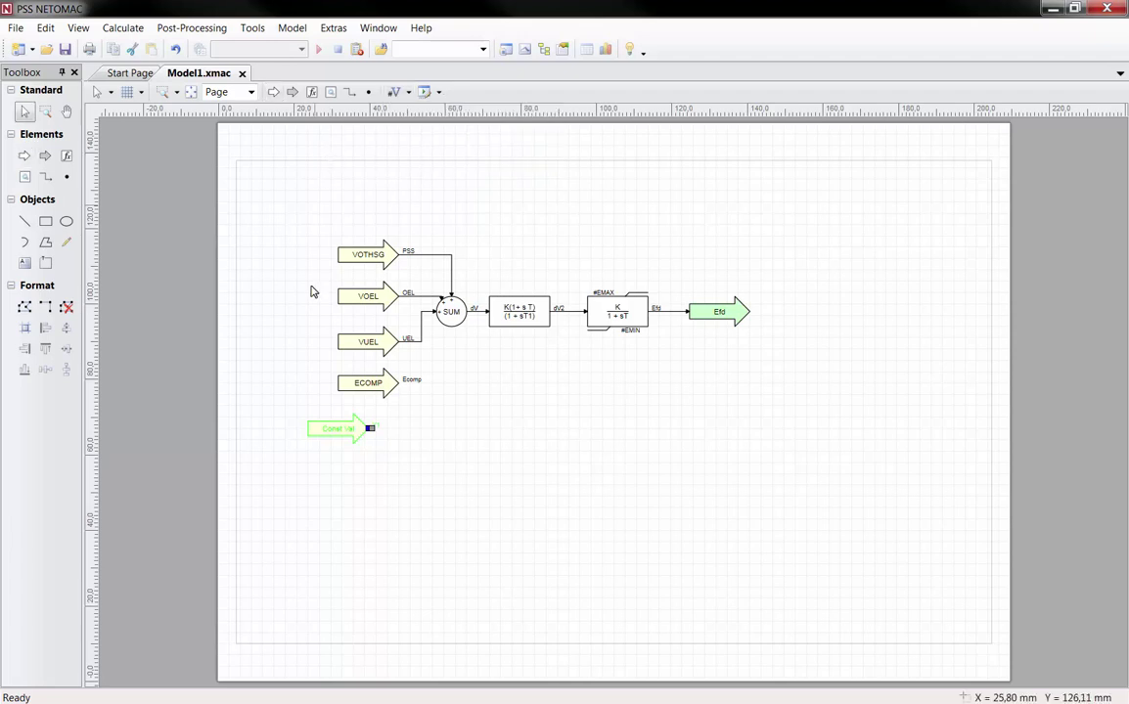
right_click(345, 433)
click(354, 459)
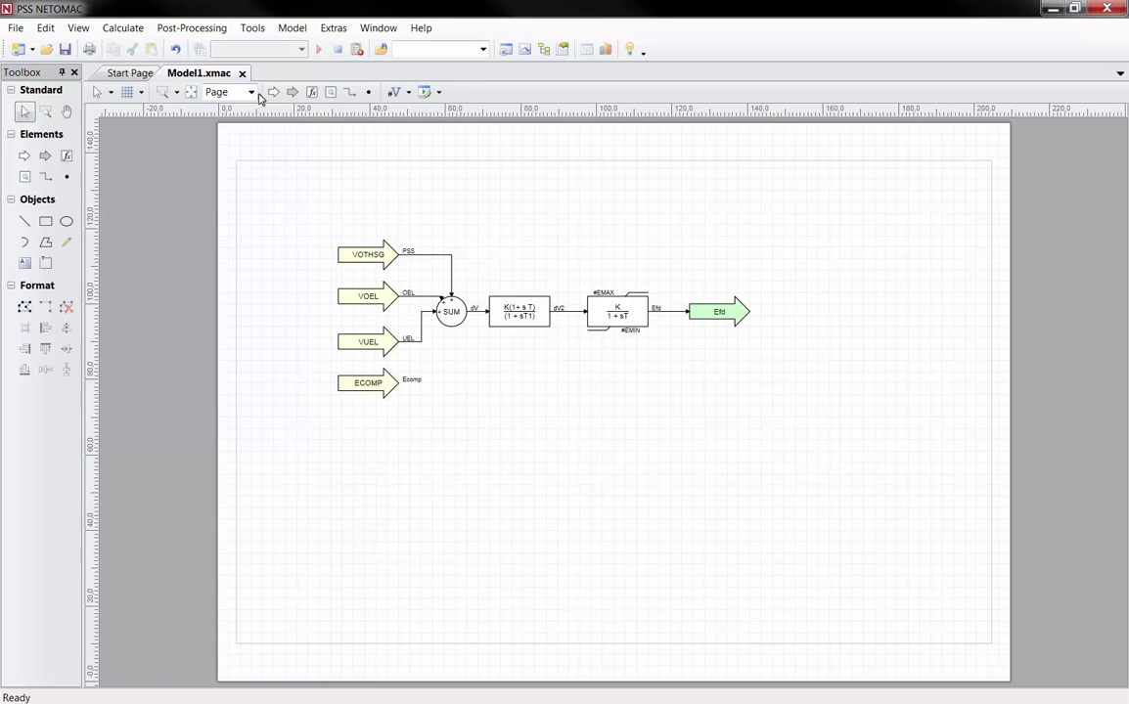
Insert a Setpoint/Actual Value Comparison block below the Sum block, connected between the ECOMP input and the Sum's lower port
click(311, 91)
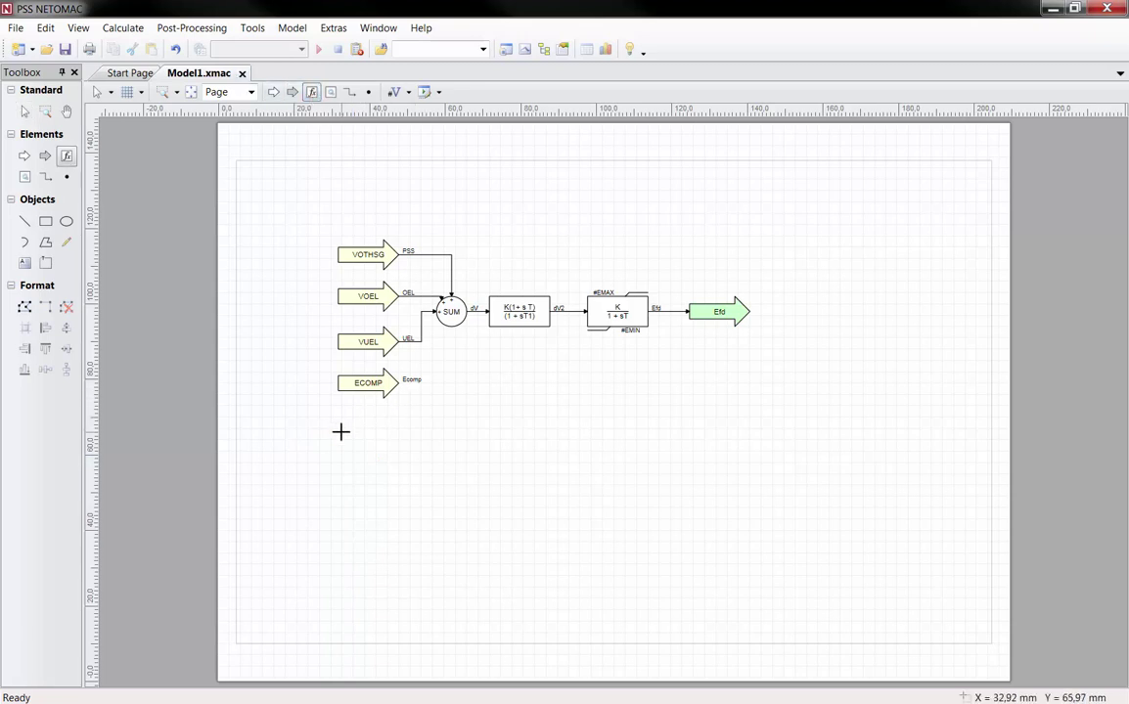
click(340, 431)
drag(450, 474, 476, 564)
click(370, 534)
drag(344, 434, 451, 326)
drag(369, 389, 403, 423)
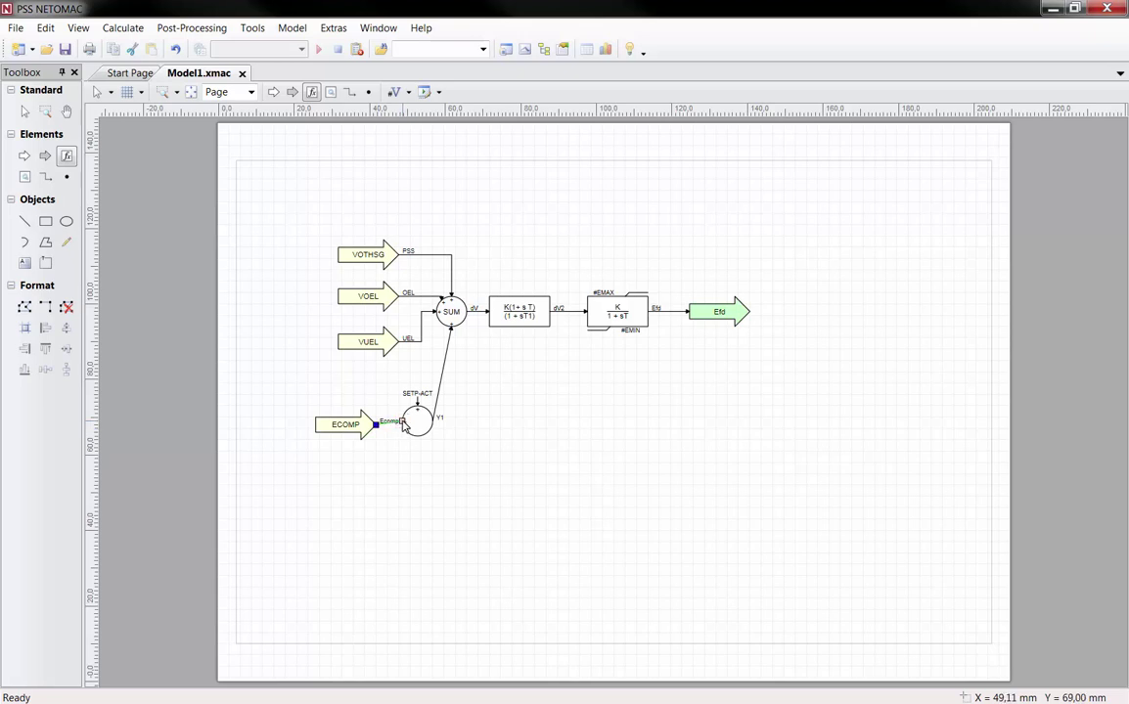
Set the Setpoint/Actual block's estimated initial gain to #K, keep the Excitation system reference type, and name its output dV0
click(416, 423)
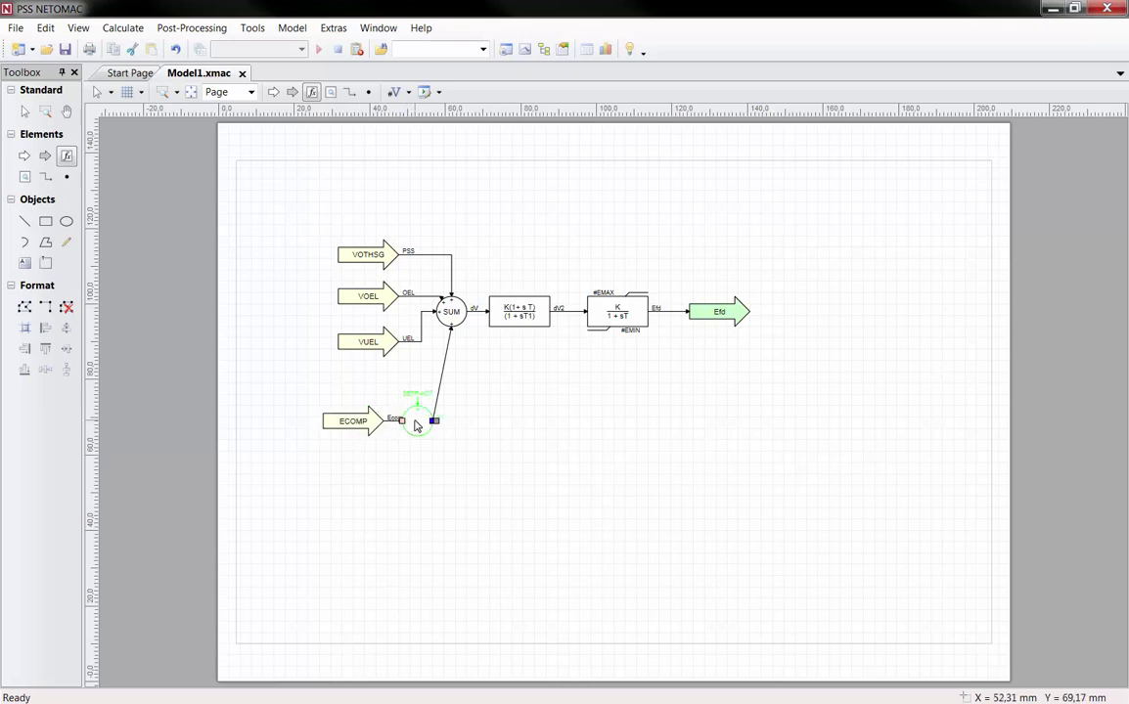
double_click(416, 425)
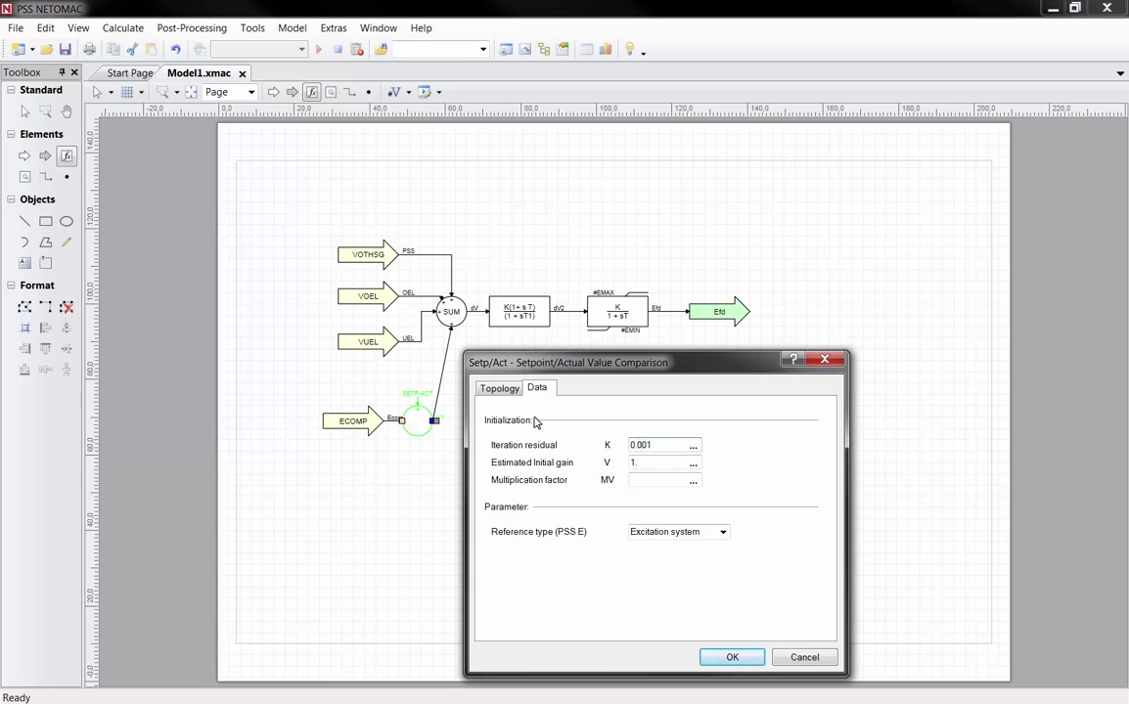
drag(674, 366, 701, 370)
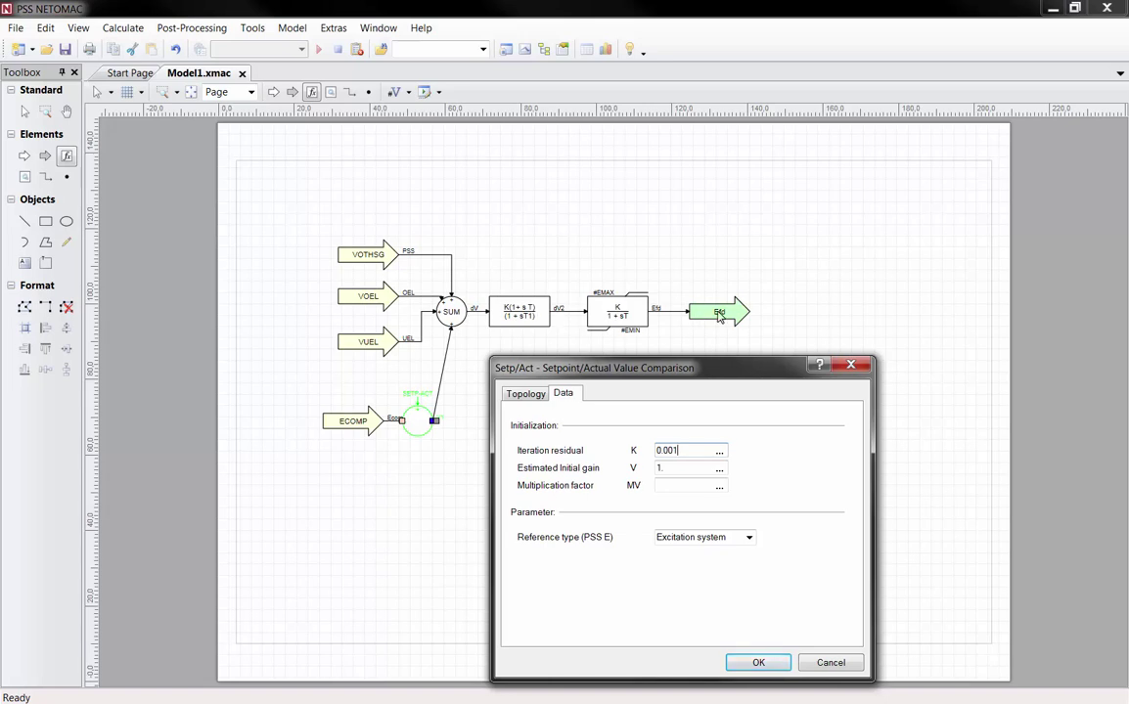
double_click(671, 468)
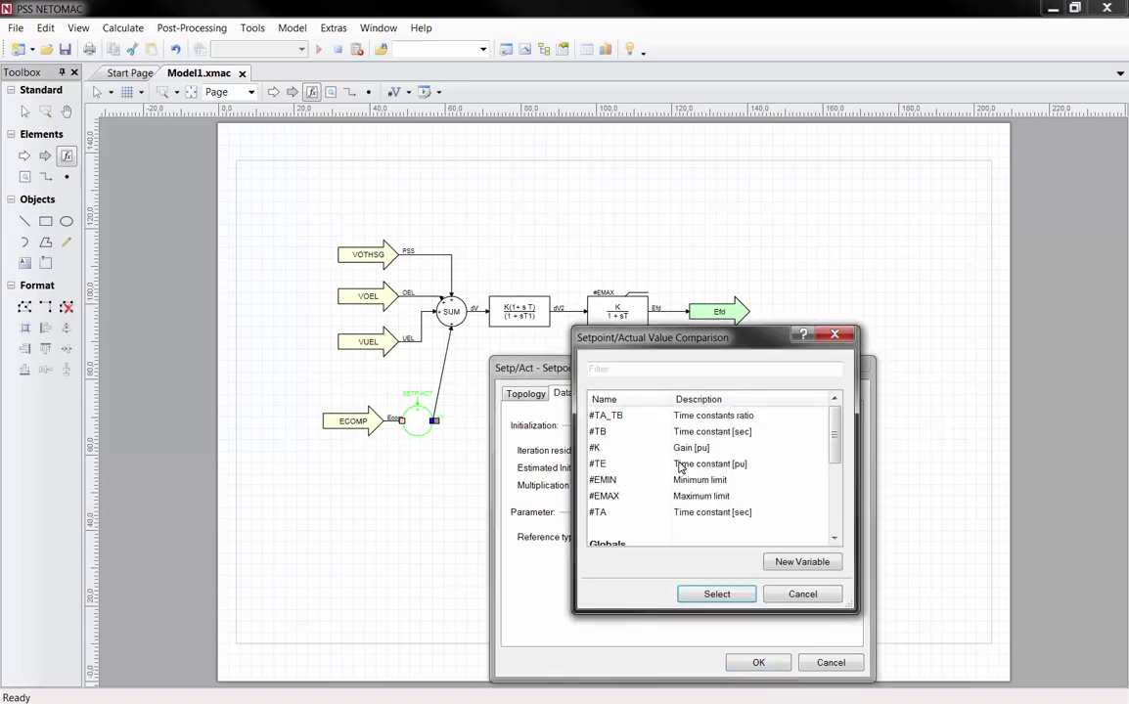
click(717, 594)
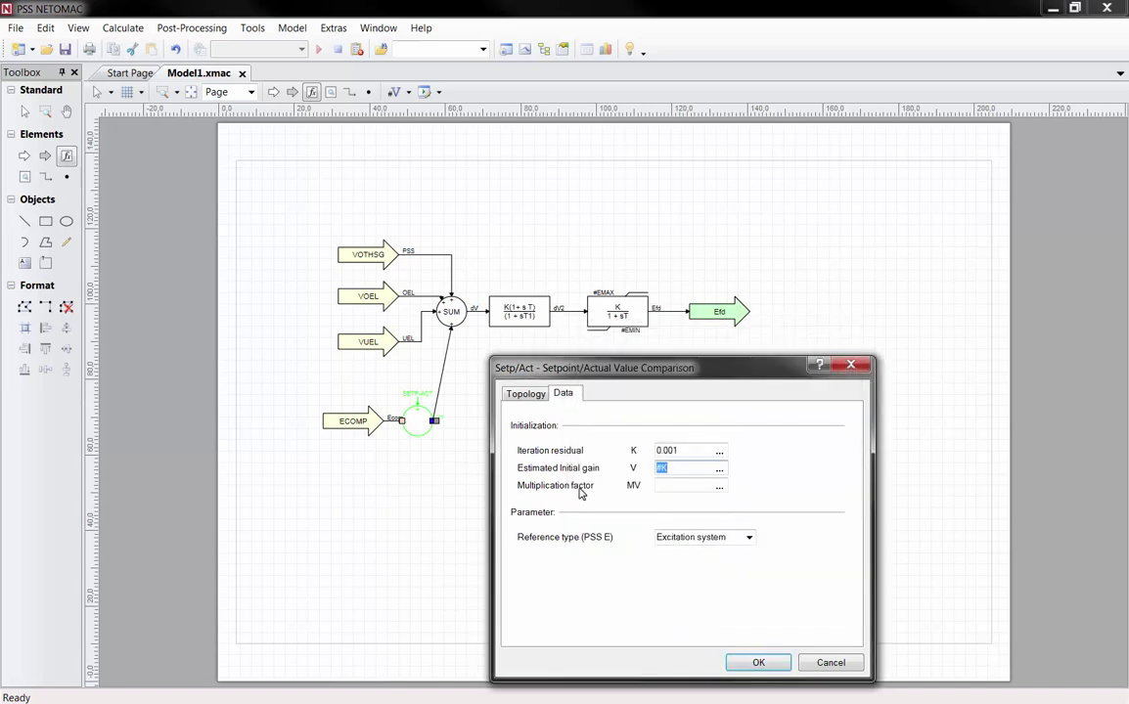
click(748, 538)
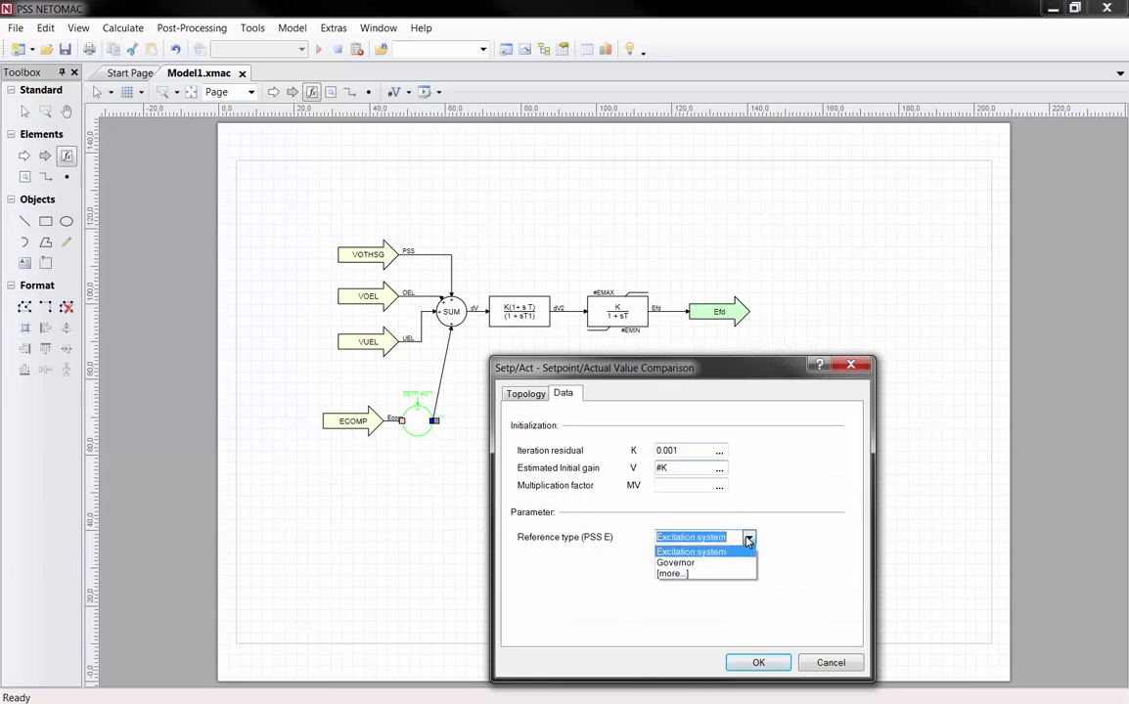
click(749, 538)
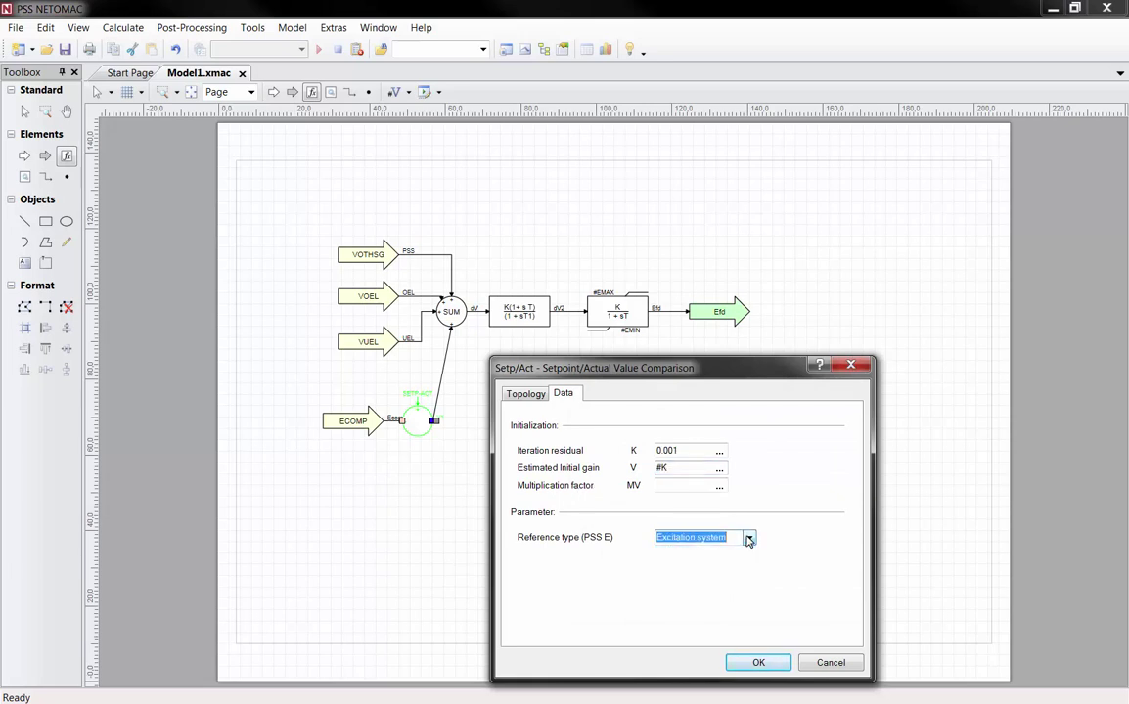
click(531, 395)
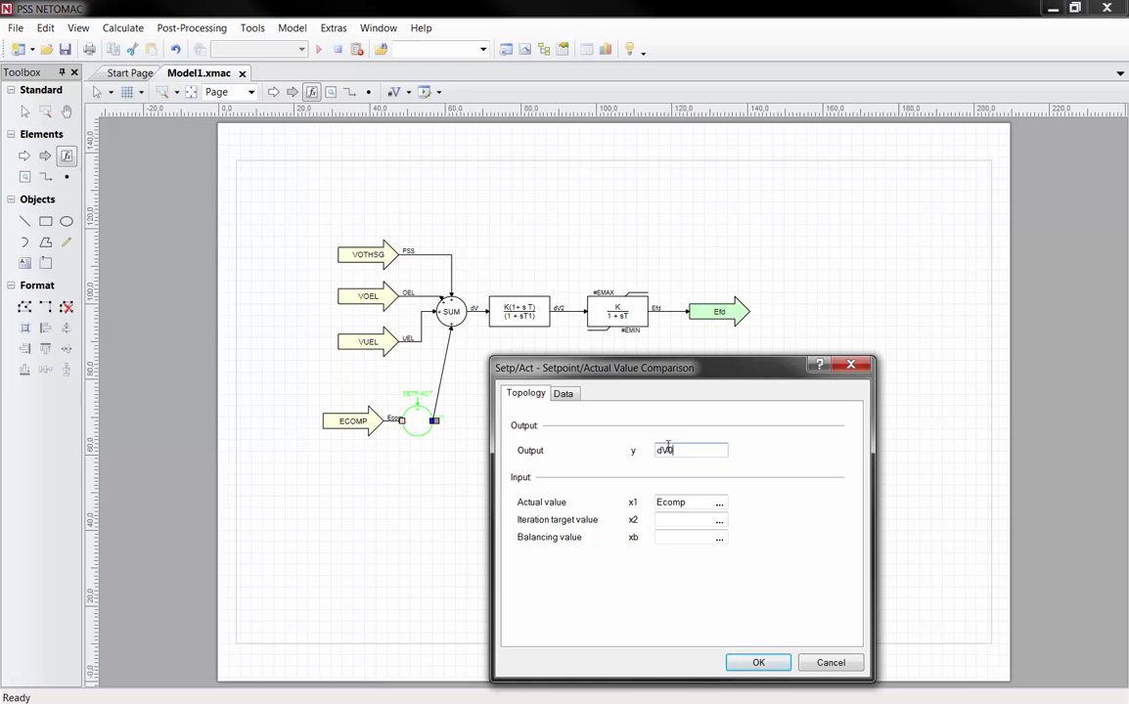
click(763, 664)
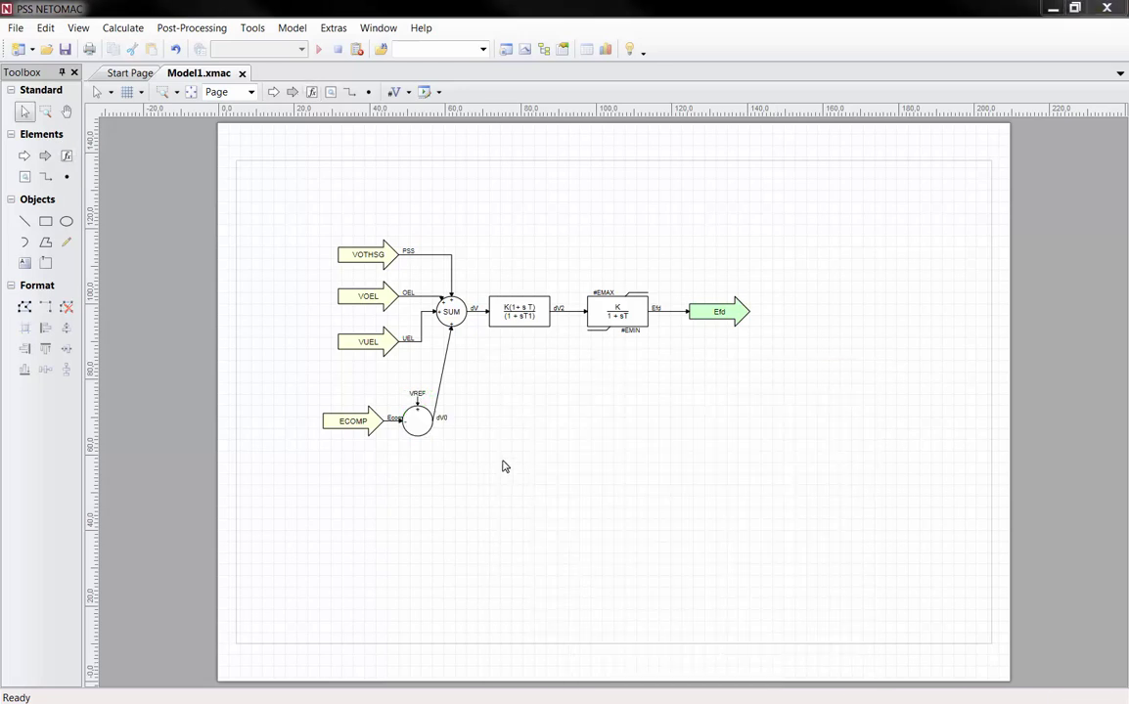
Reshape the dV0 connection line so it runs at a right angle into the Sum block's lower port
click(443, 367)
right_click(444, 364)
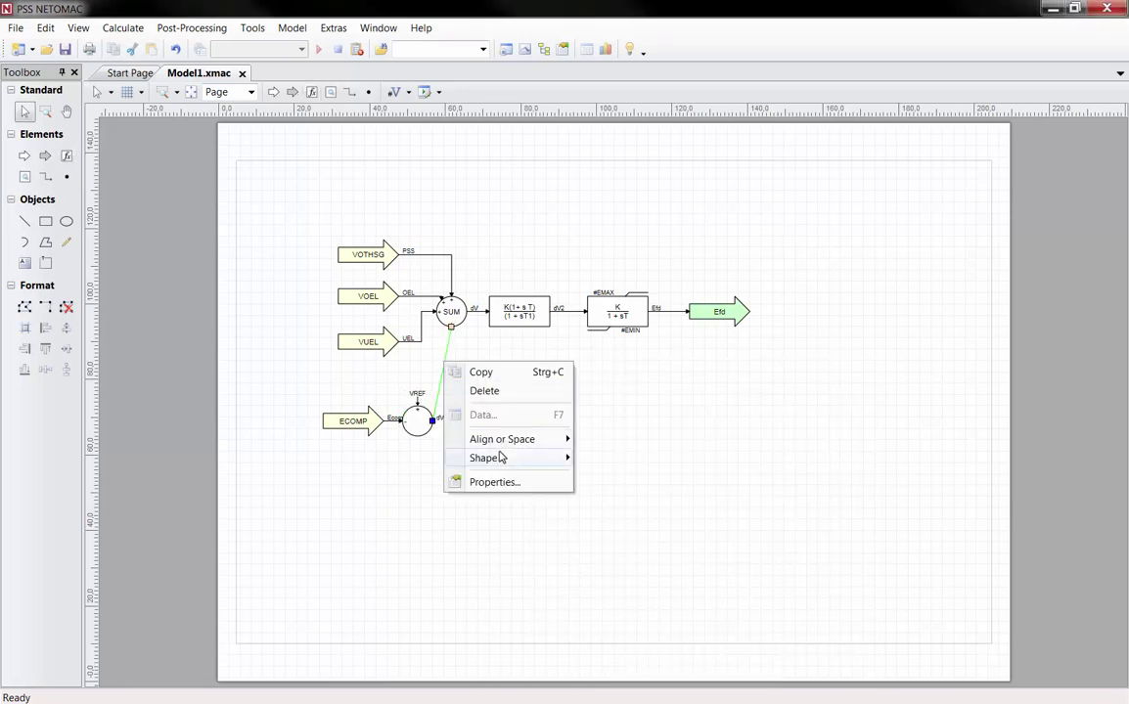
mouse_move(515, 460)
click(626, 477)
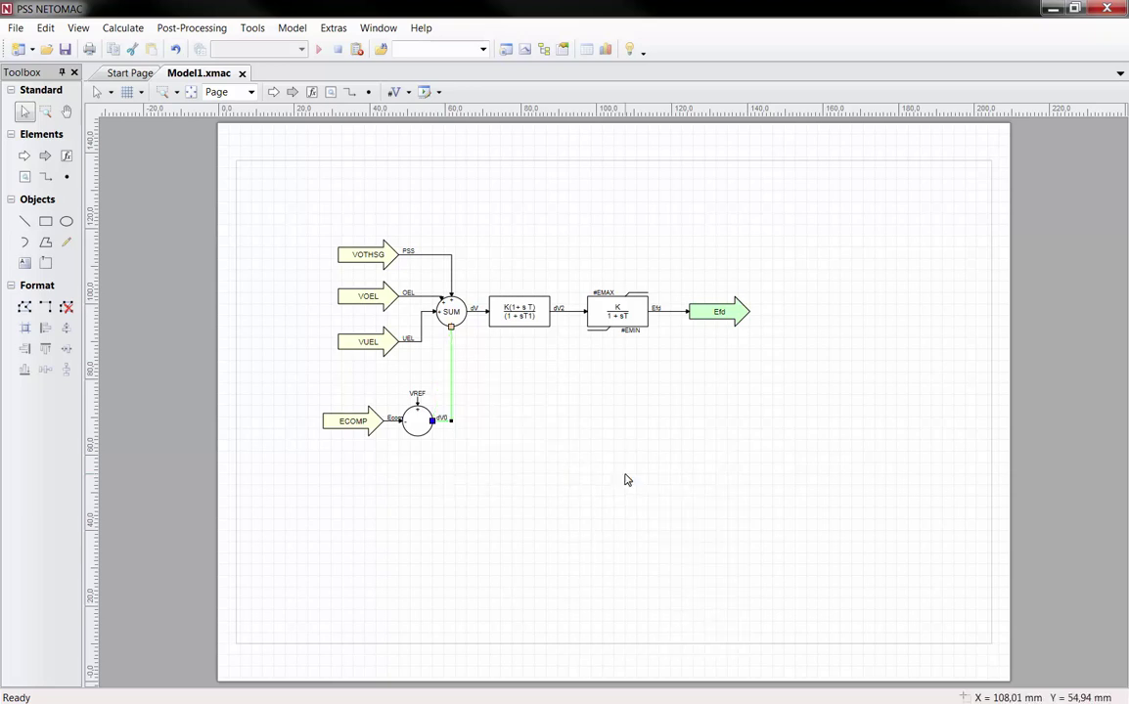
click(503, 418)
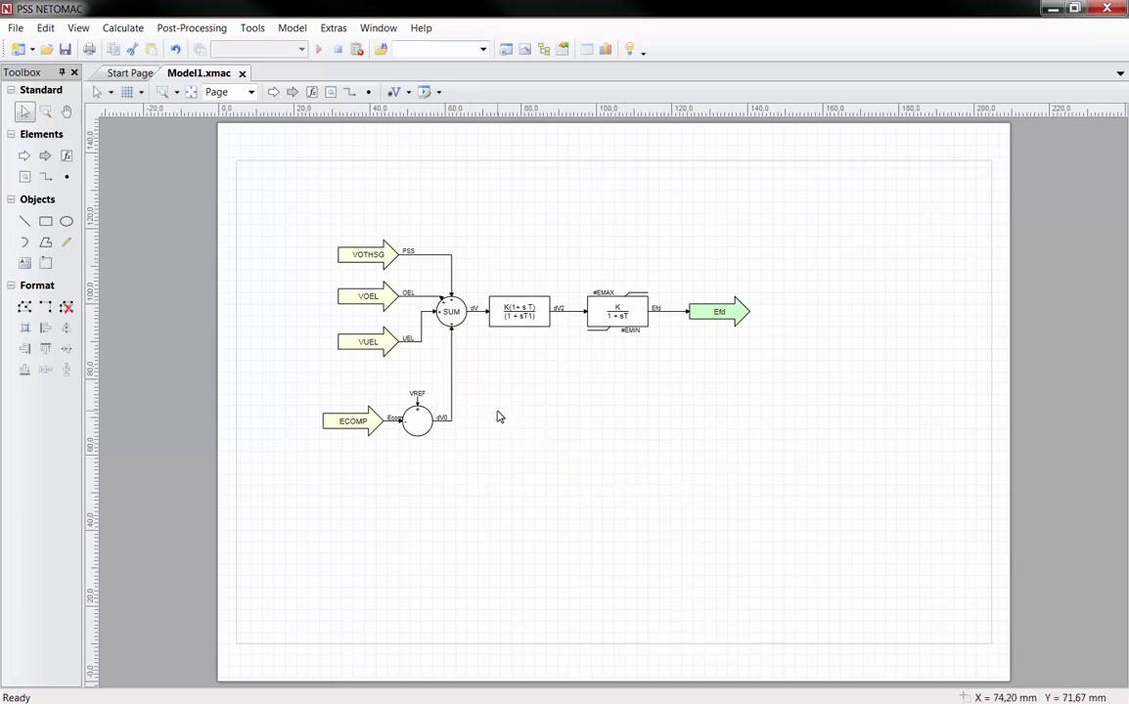
Set the symbol text of the delay block before the Efd output to K|1 + sTE
click(643, 309)
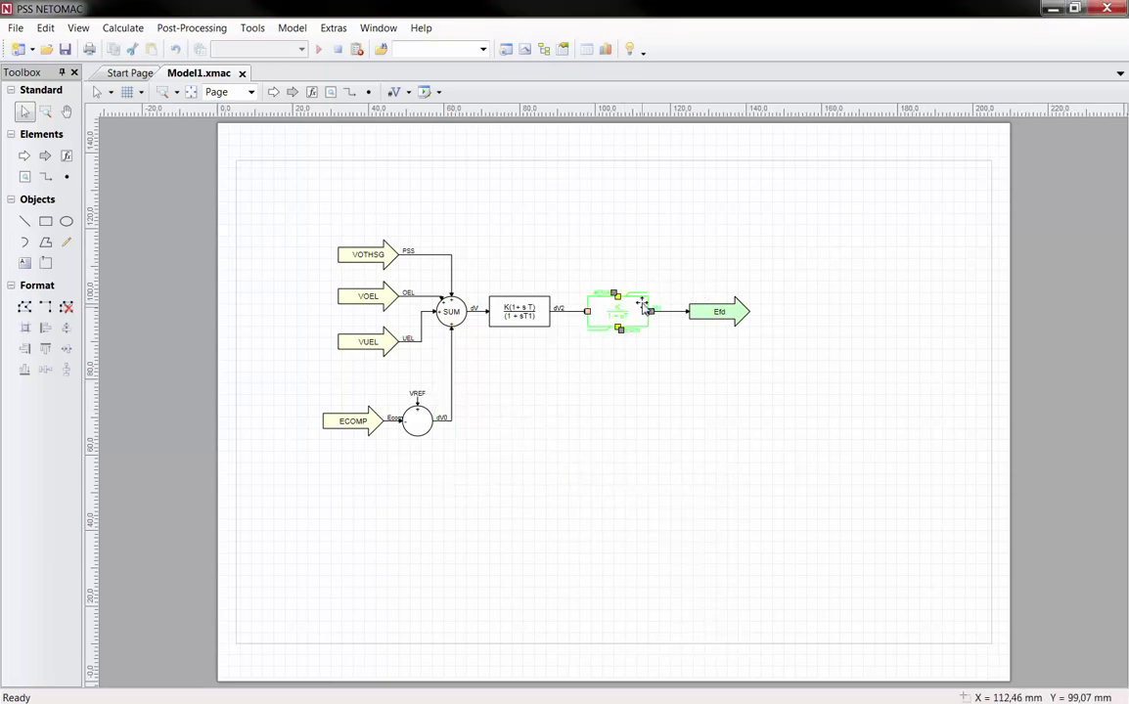
click(561, 49)
click(1066, 303)
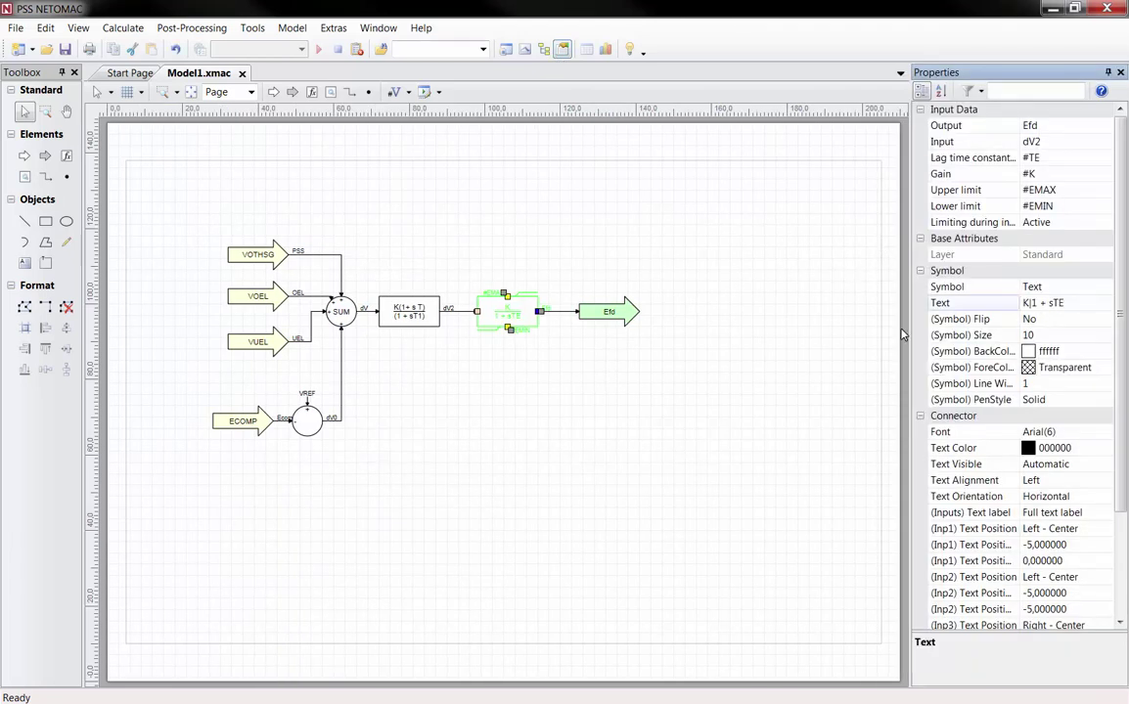
Change the Lead-Lag block's symbol text to 1 + sTA over 1 + sTB
click(409, 311)
click(1033, 319)
key(BackSpace)
key(BackSpace)
text(TA)
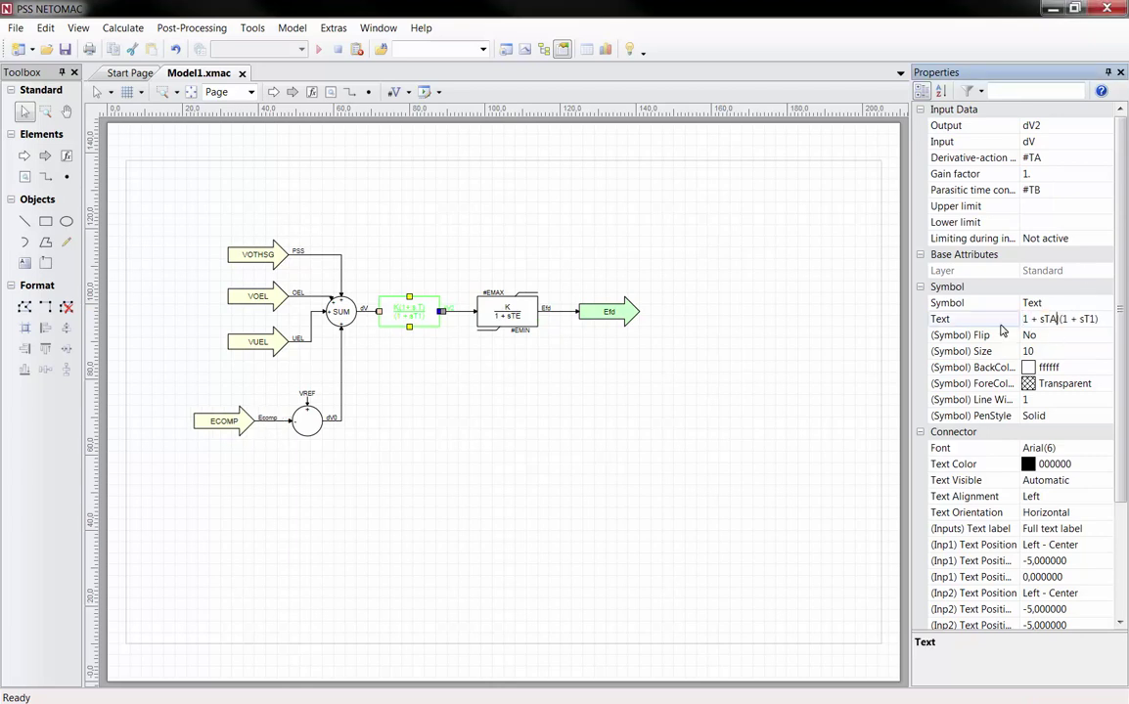
key(shift+End)
text(TB)
click(476, 379)
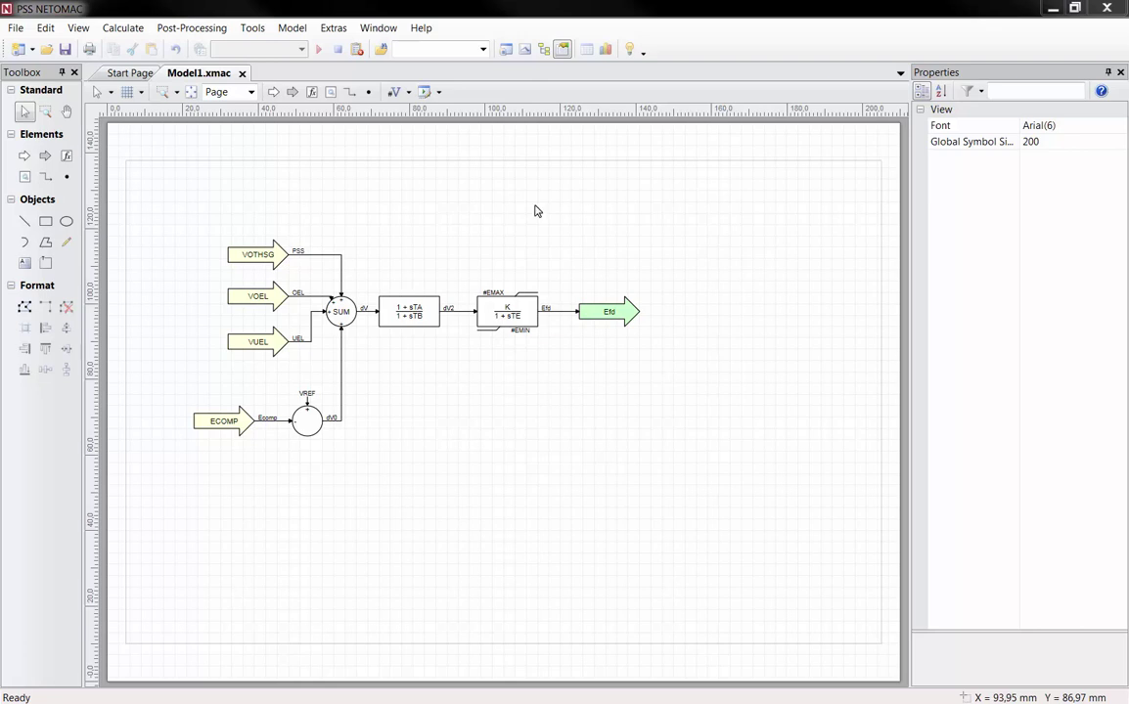
click(440, 93)
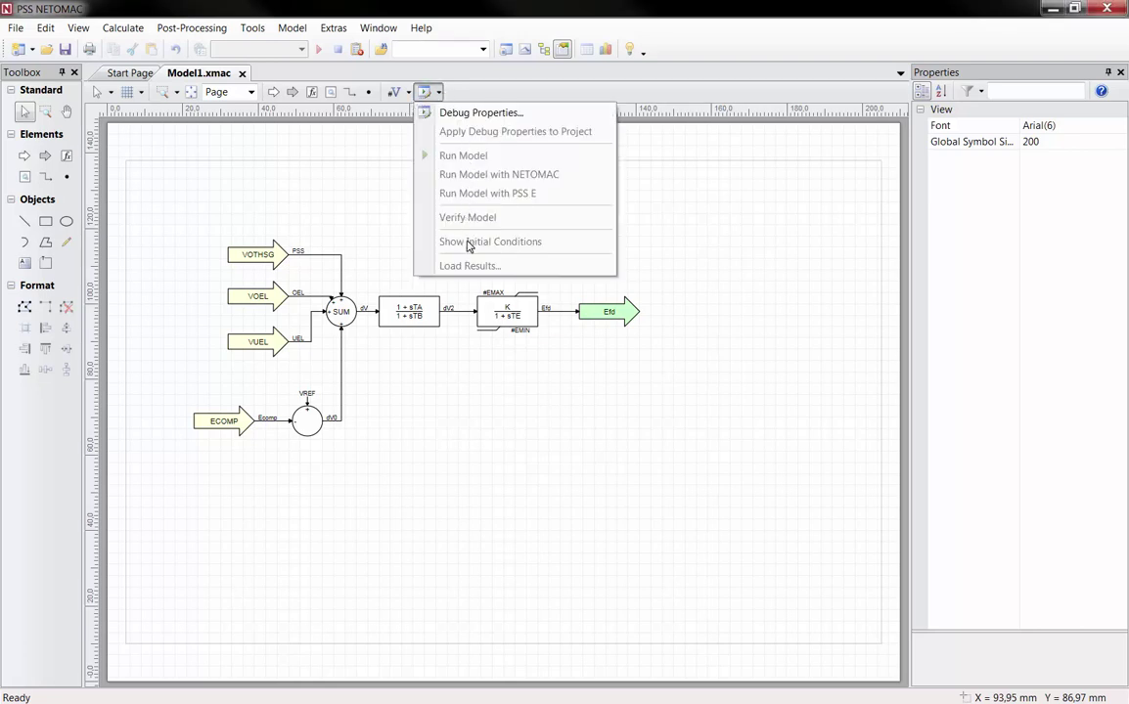
click(445, 74)
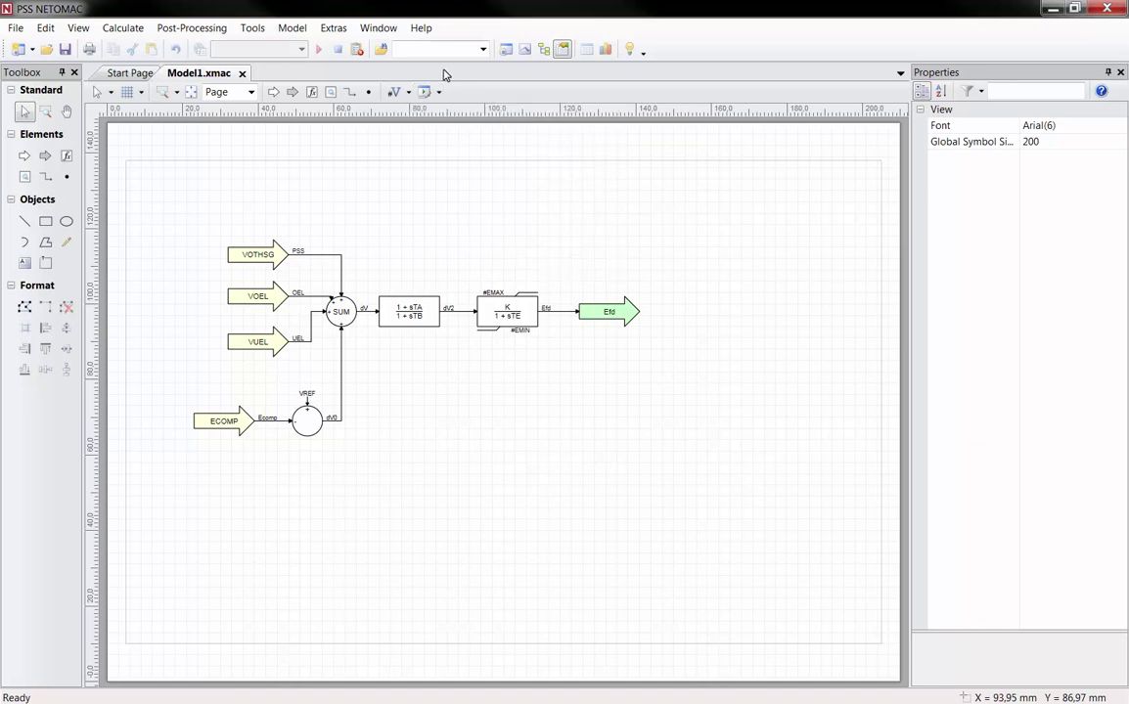
Create a new project named test_network from the GMB template in the directory C:\GMB\
click(16, 29)
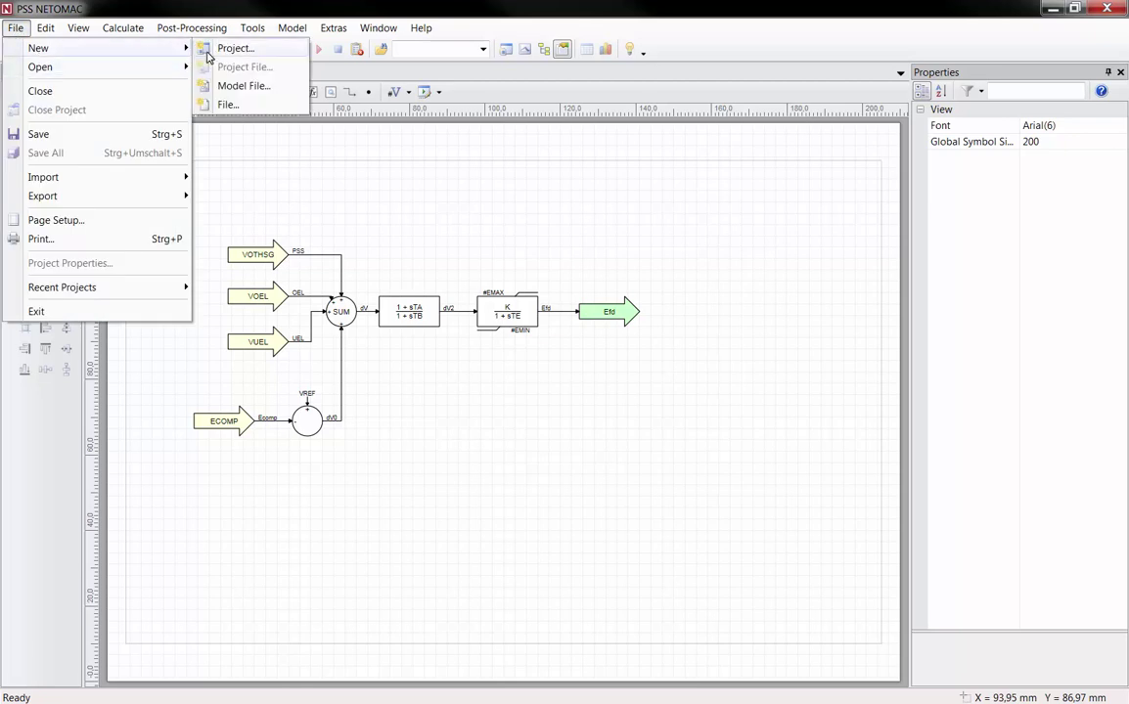
click(233, 48)
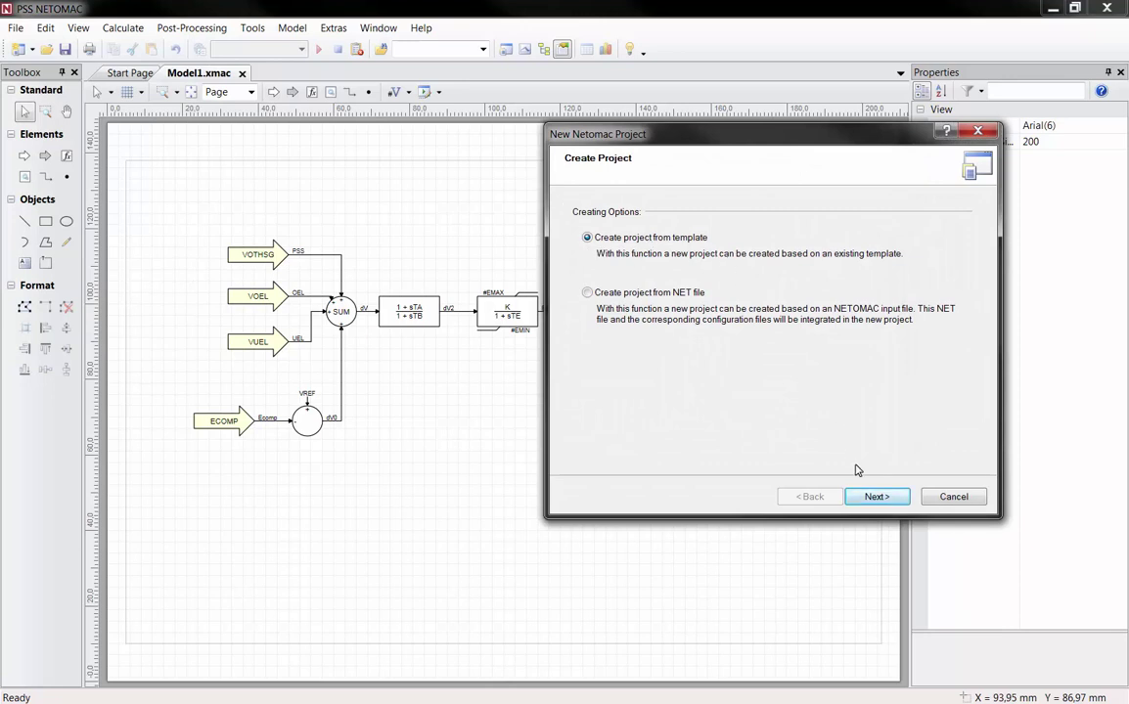
click(881, 498)
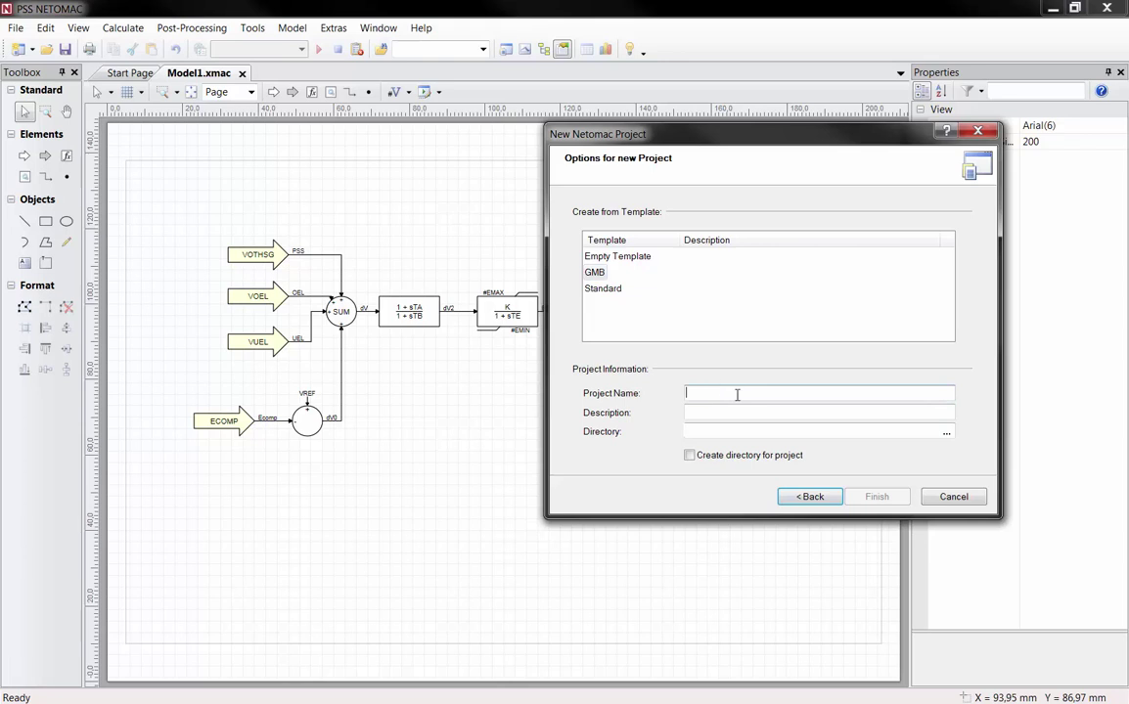
text(test_network)
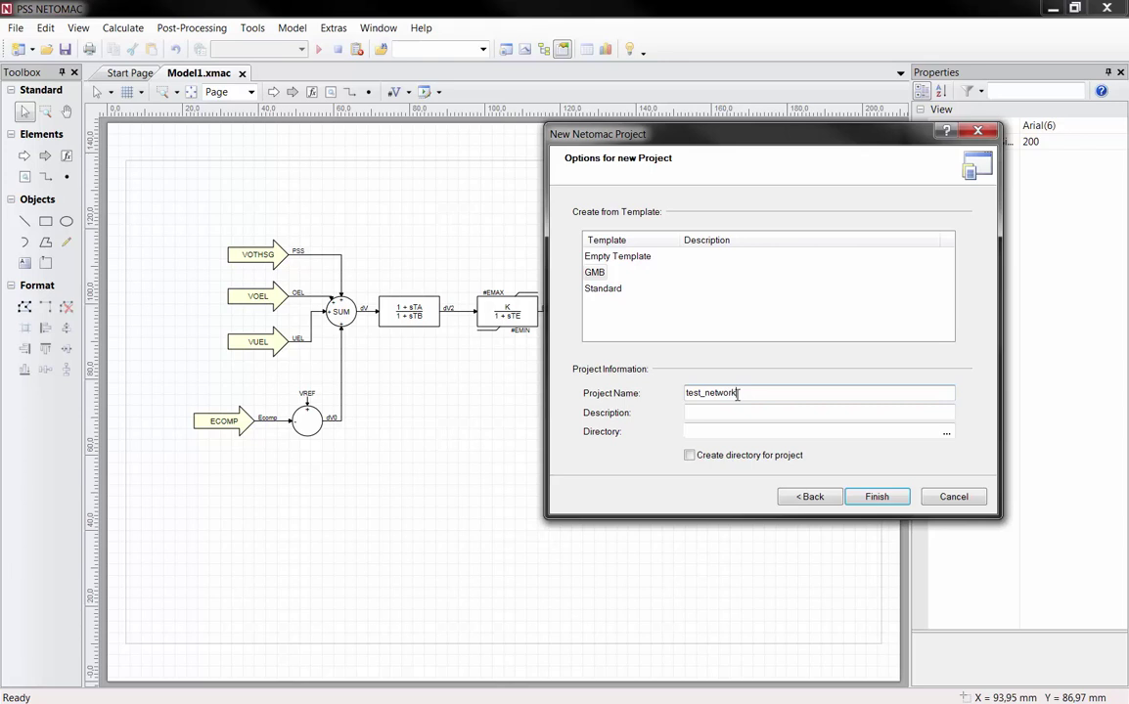
key(Tab)
key(Tab)
text(C:\G)
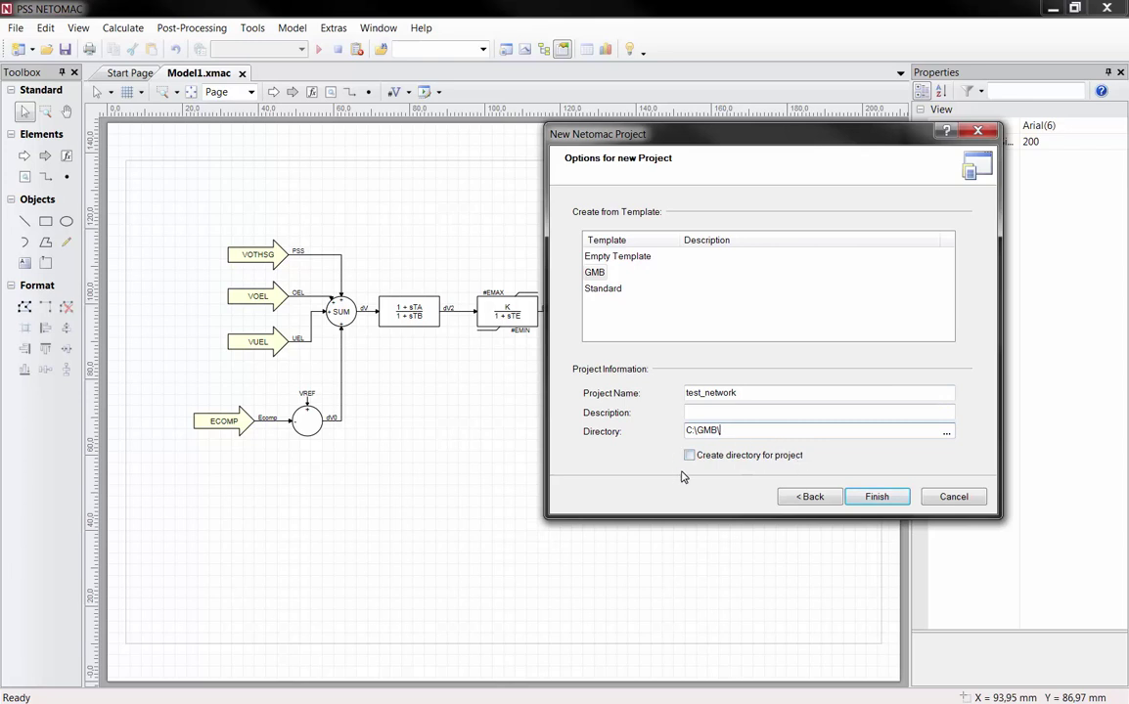
click(876, 498)
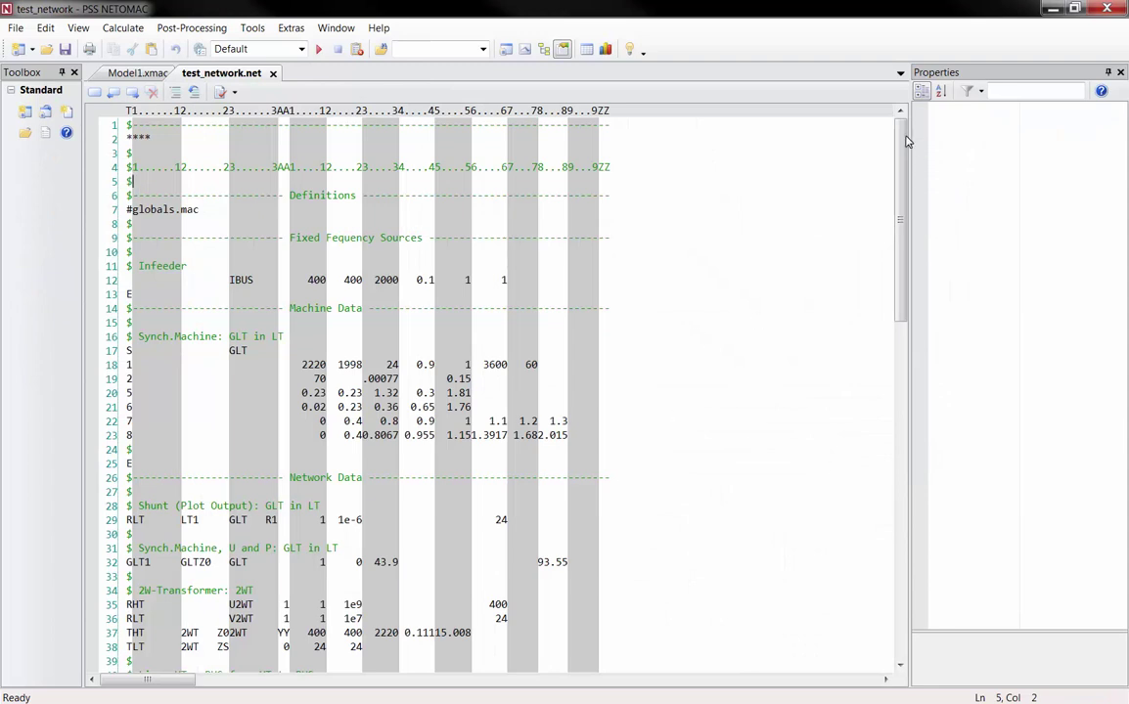
Return from the test_network.net file to Model1.xmac and verify the model
mouse_move(901, 132)
mouse_down()
mouse_move(904, 200)
mouse_move(883, 360)
mouse_move(869, 368)
mouse_move(887, 227)
mouse_move(882, 122)
mouse_up()
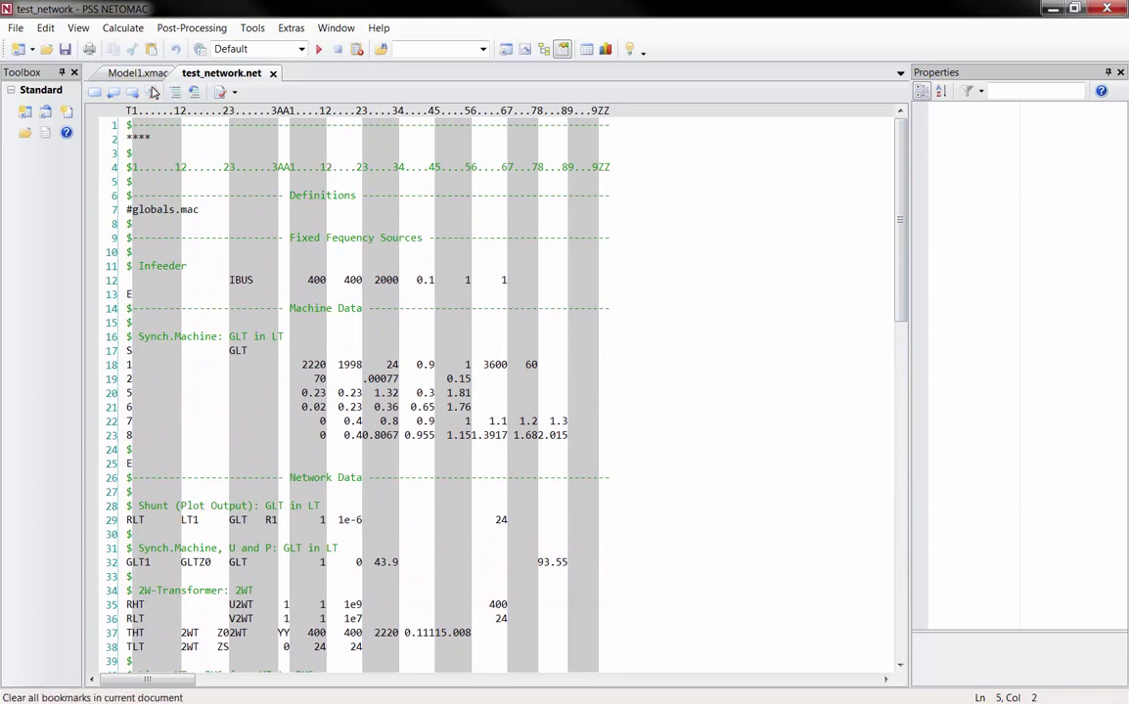
click(139, 76)
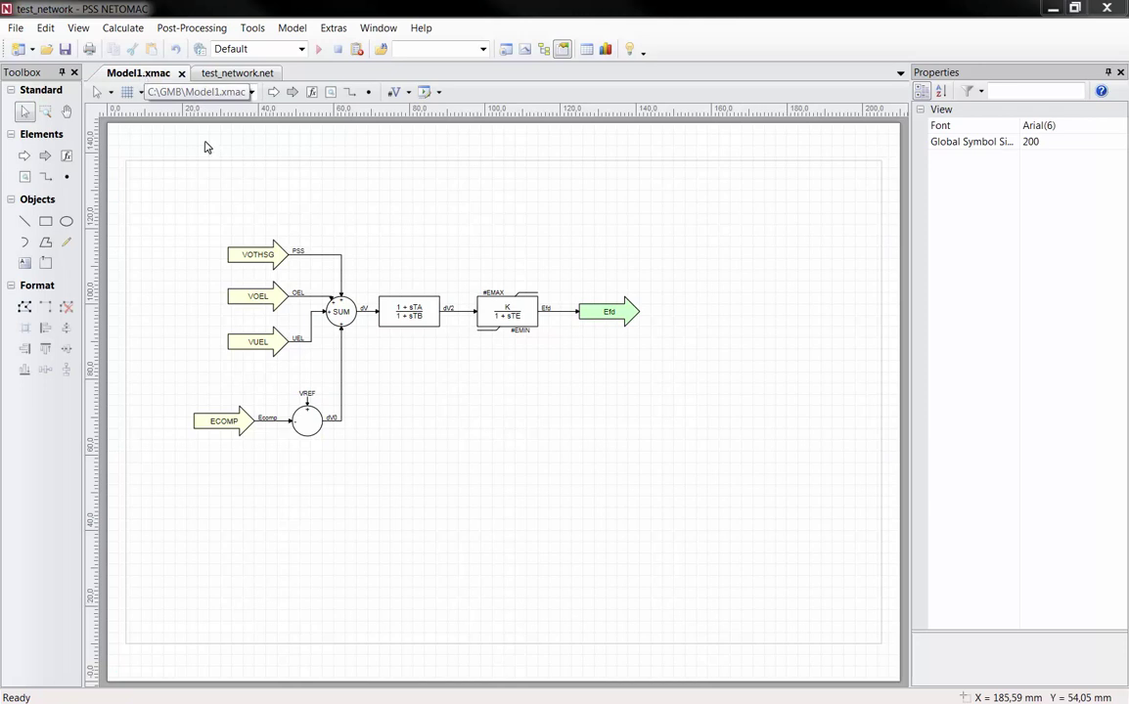
click(438, 92)
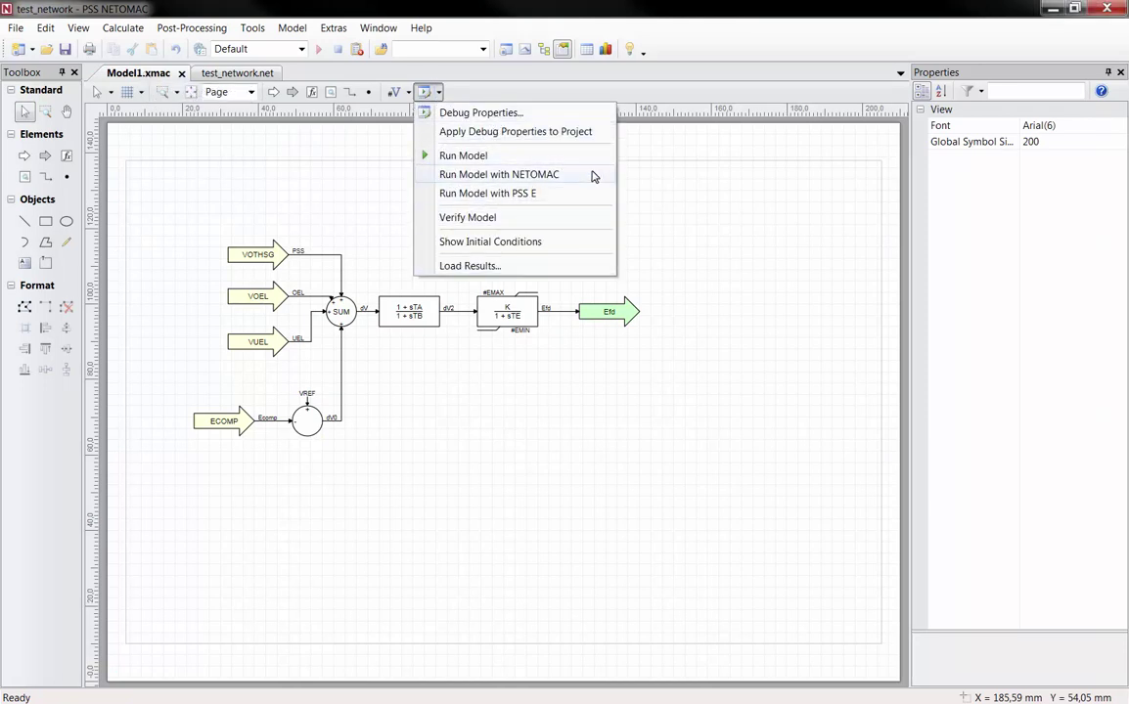
click(488, 219)
click(636, 400)
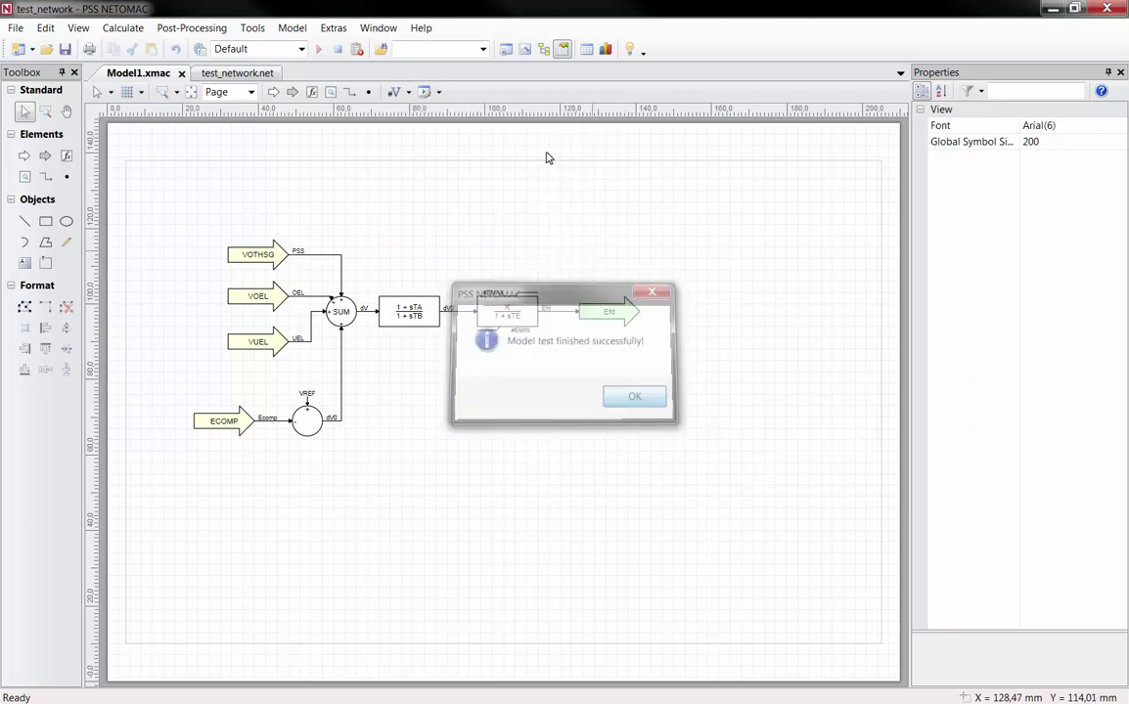
In the model's debug properties, set the Ecomp input value to 1 and the UEL input value to 0
click(436, 92)
click(456, 112)
click(670, 317)
text(1)
key(Return)
click(435, 315)
click(669, 320)
text(0)
key(Return)
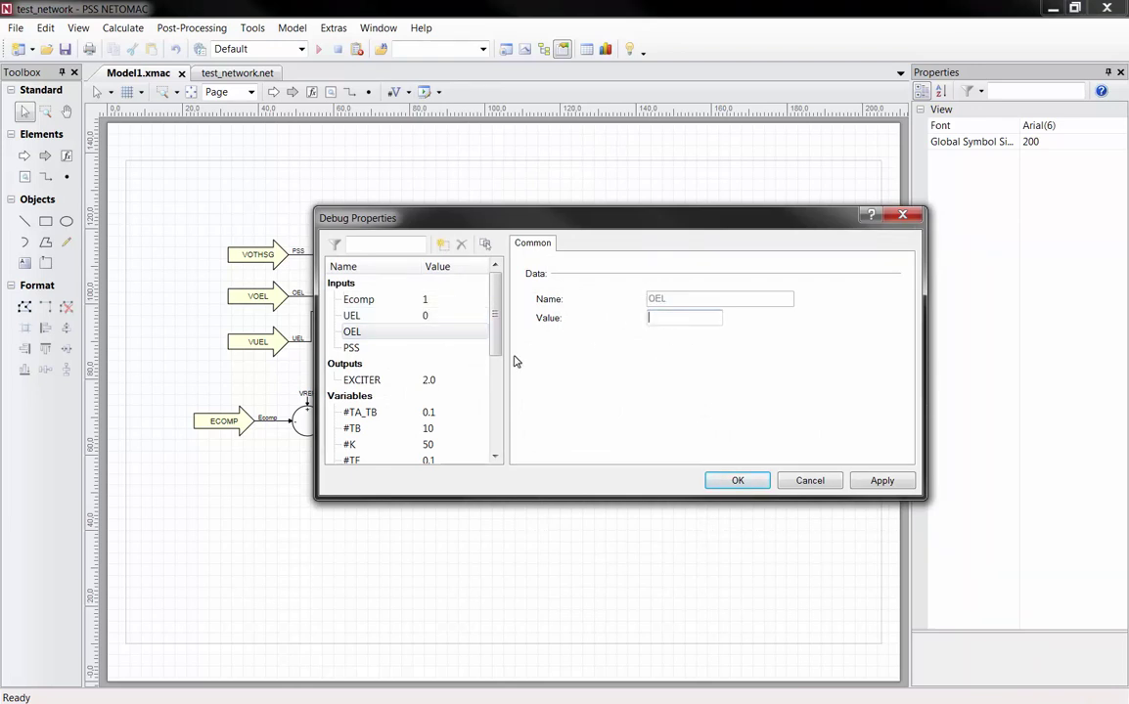
Set the OEL and PSS input values in the debug properties to 0
text(0)
key(Return)
click(685, 318)
text(0)
key(Return)
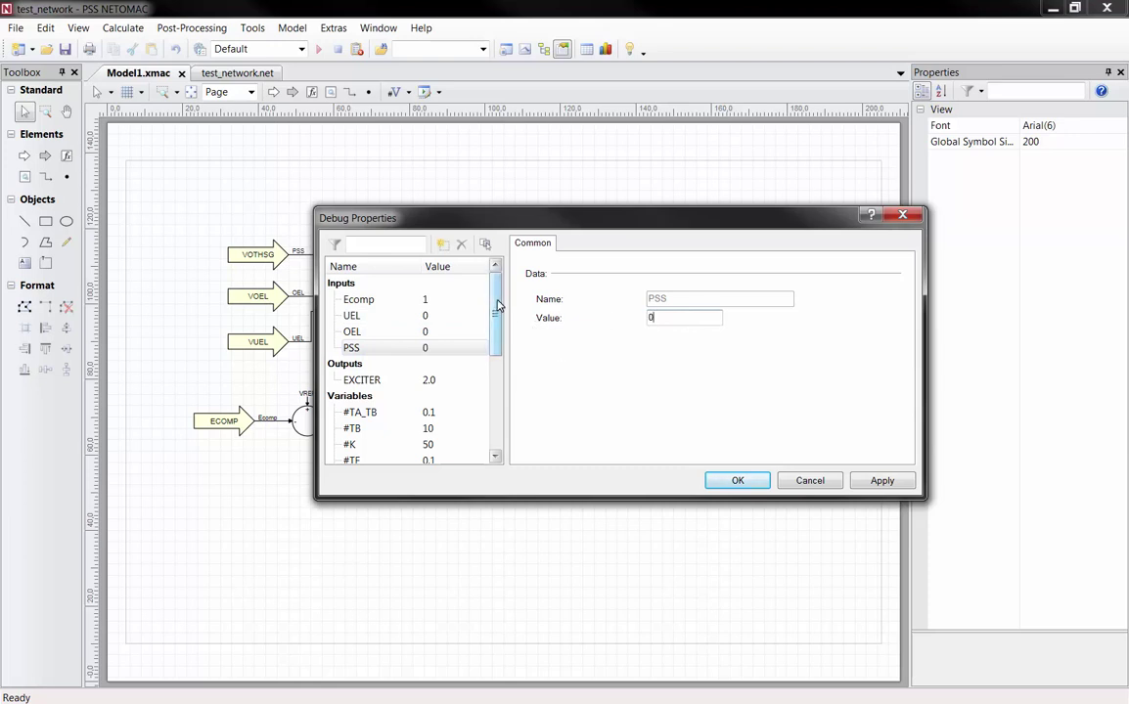
Review the model's variables and global settings in the debug properties, including the #EMIN and #EMAX limits
drag(497, 307, 492, 352)
click(397, 318)
click(397, 332)
click(397, 364)
click(407, 382)
scroll(494, 368, down, 2)
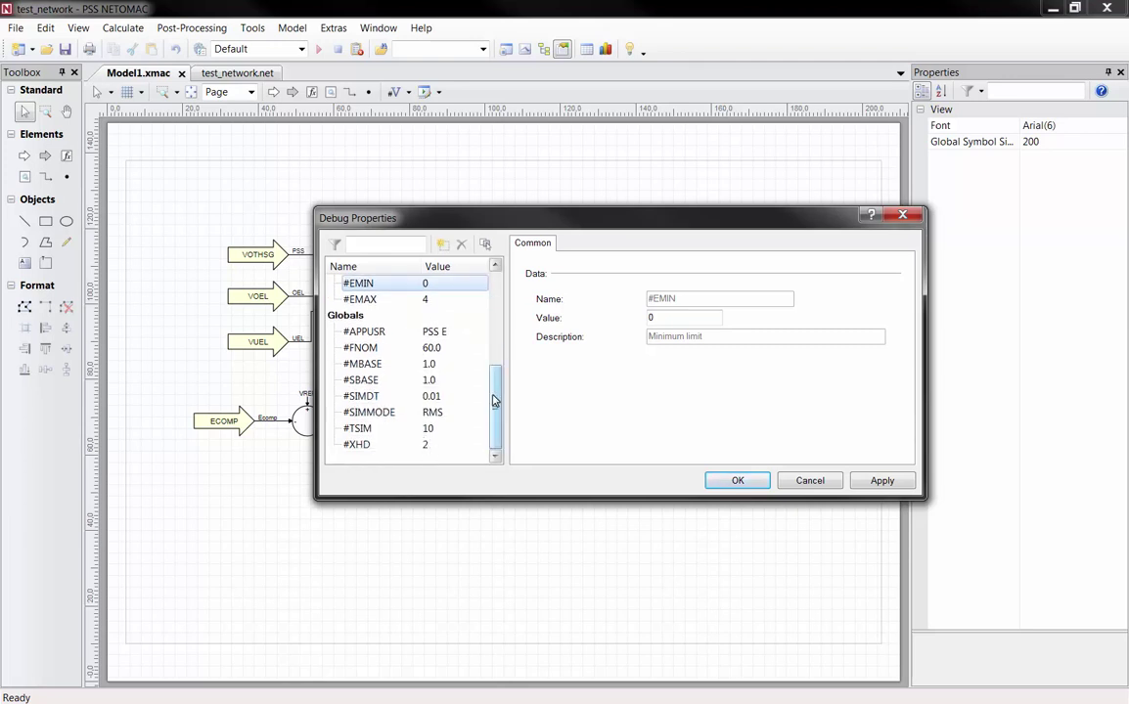
Add an event for the Ecomp signal to the model's debug properties
scroll(494, 391, up, 10)
click(335, 284)
click(443, 243)
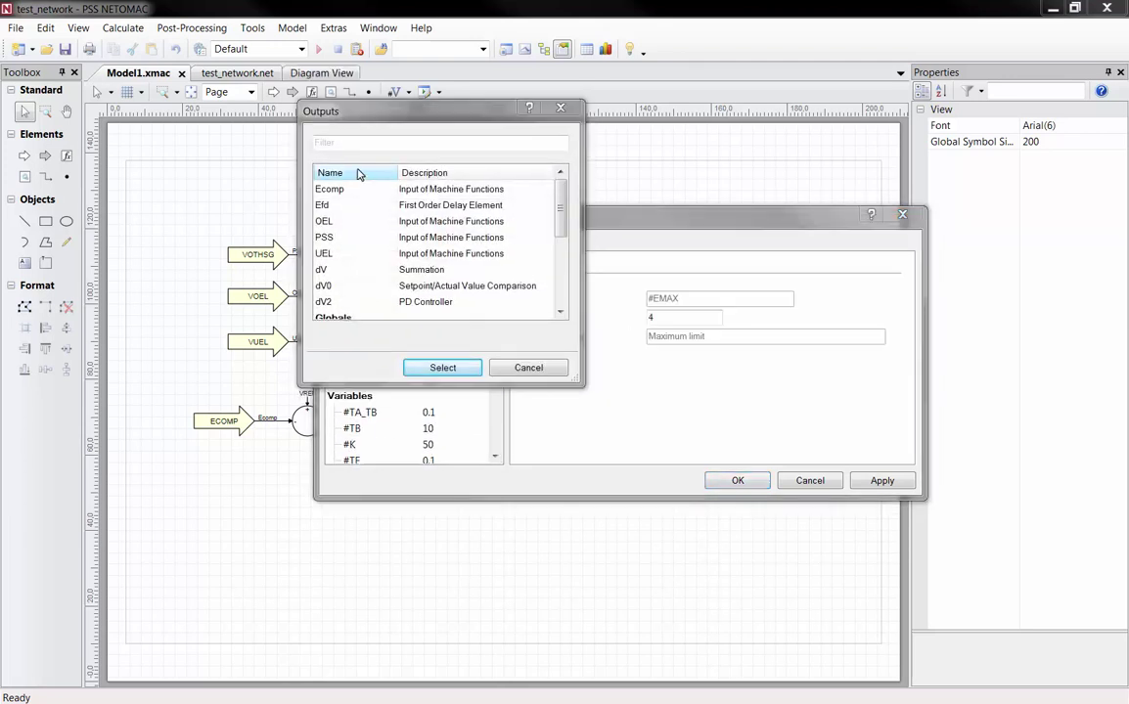
click(330, 189)
click(465, 368)
Set the Ecomp step function's times to 1 s and 2 s, enter a negative step value, and accept the debug properties
click(701, 357)
text(1)
click(699, 374)
text(2)
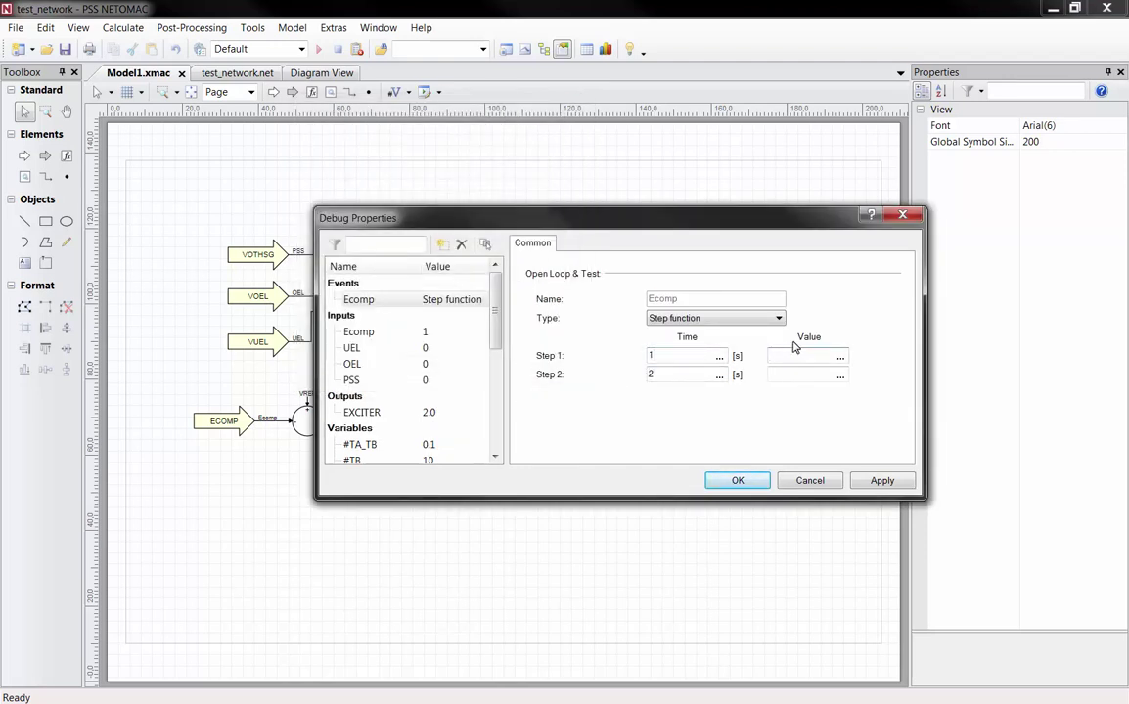
key(Tab)
text(-0)
click(737, 481)
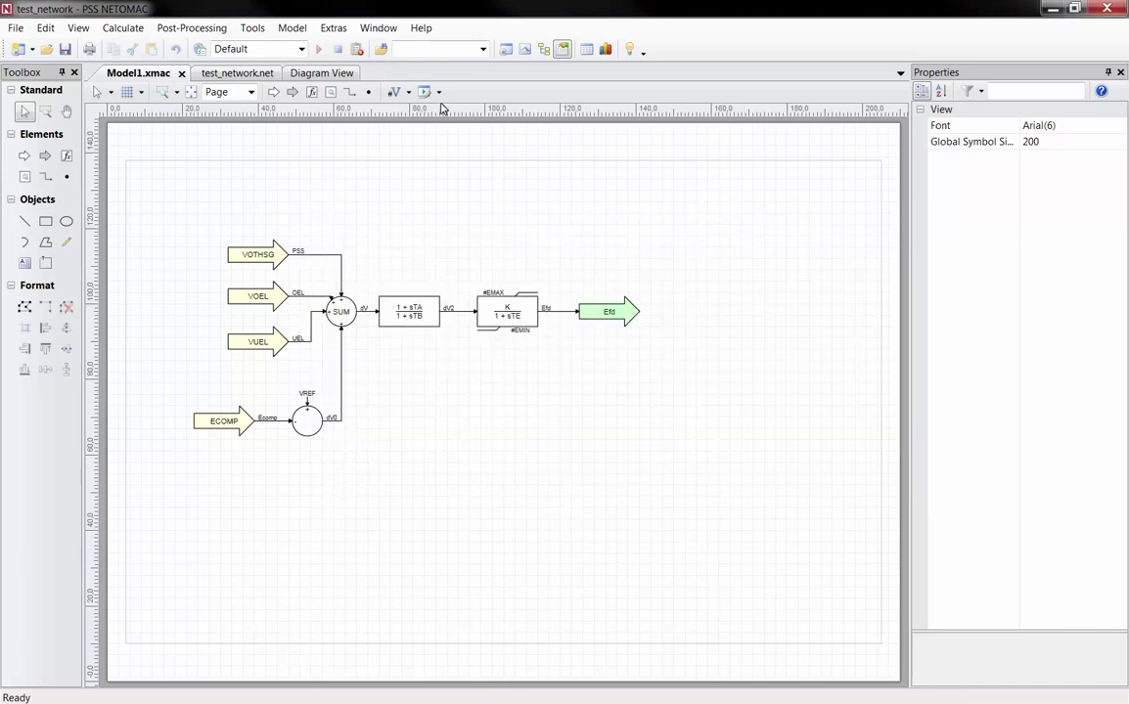
Show the model's initial conditions on the block diagram, check the signal values, and close the display
click(427, 91)
click(483, 243)
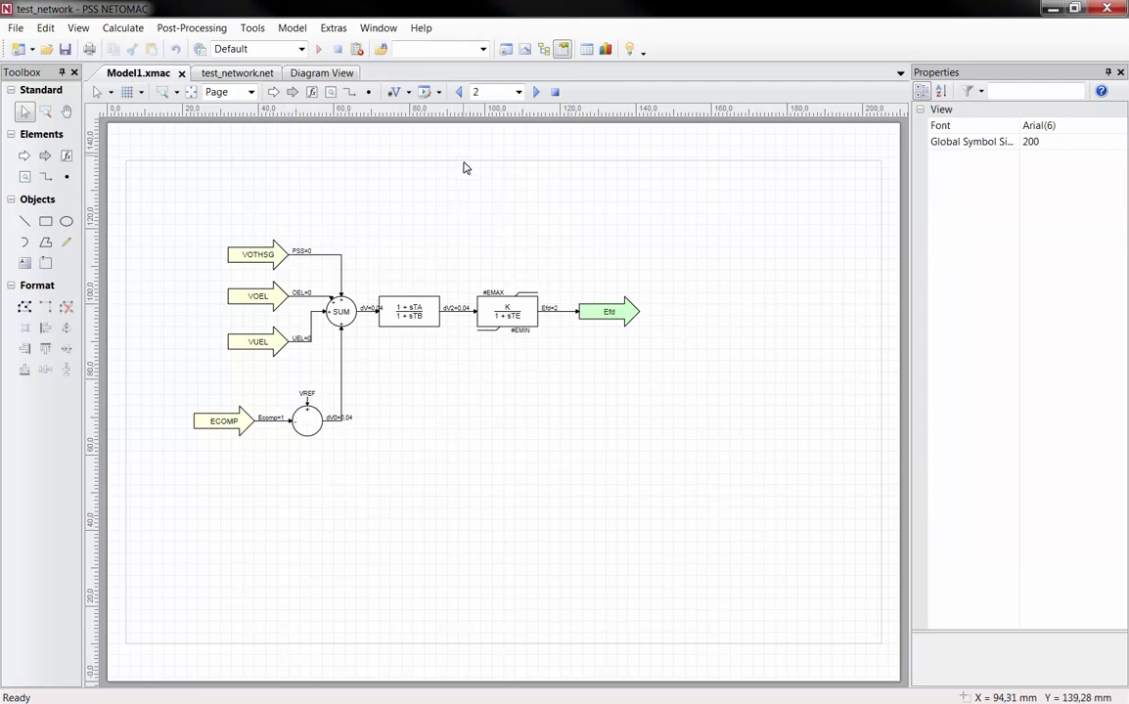
click(460, 93)
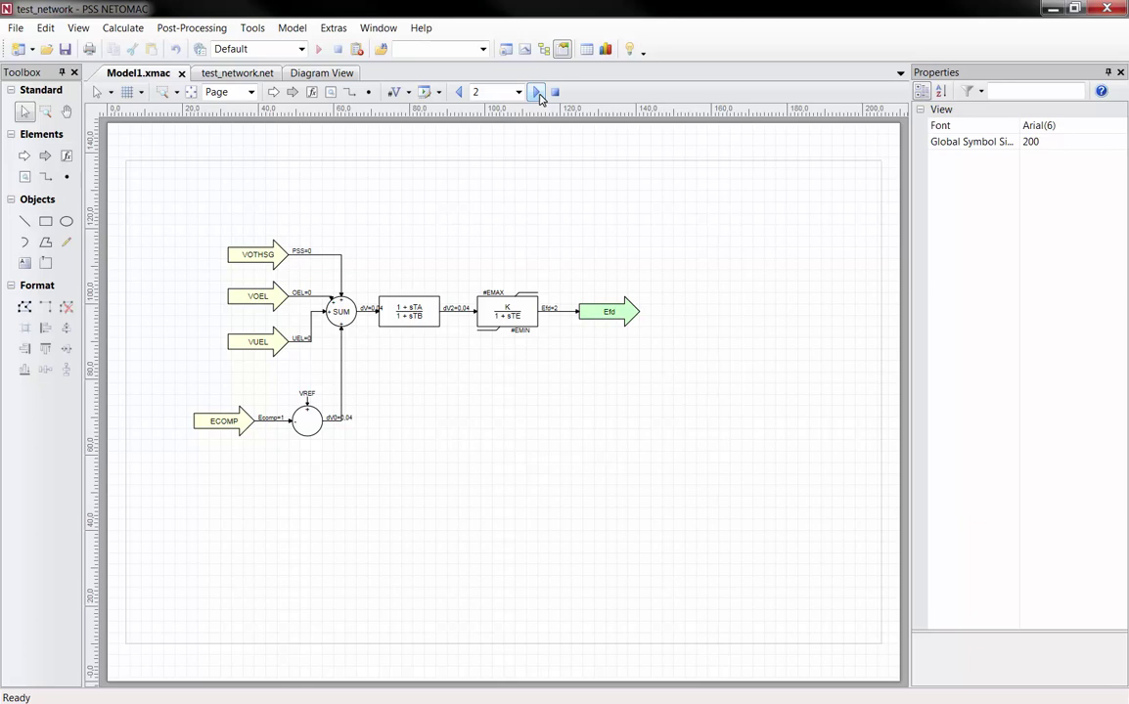
click(555, 92)
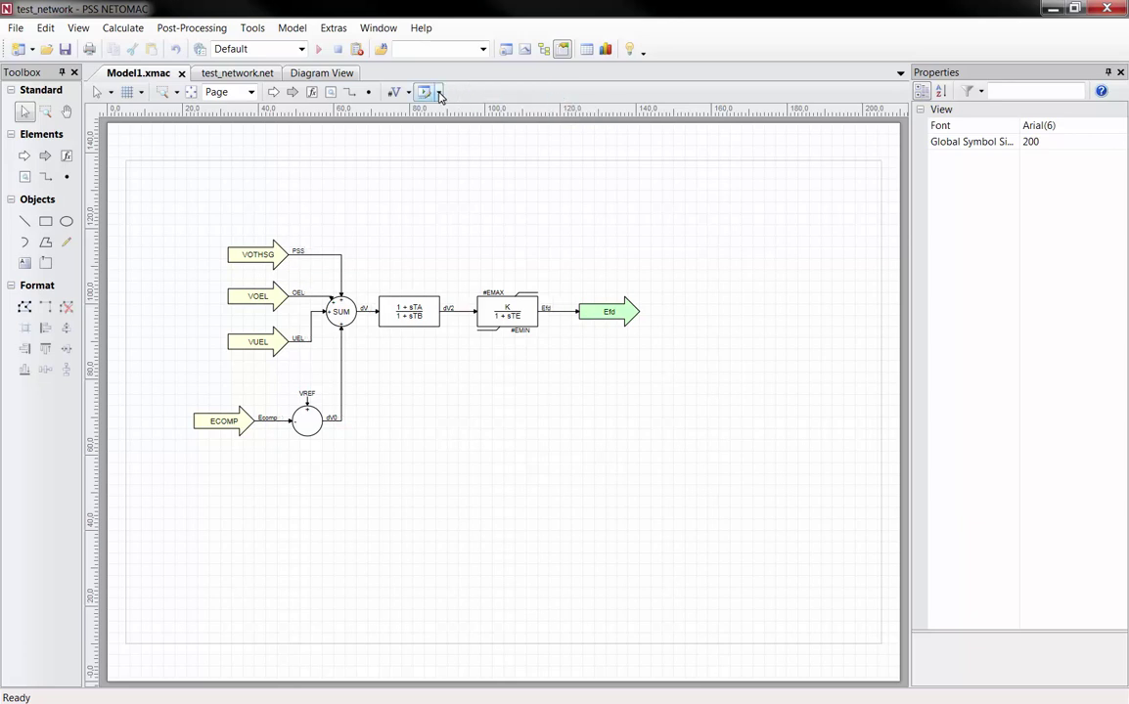
Run the model and list the Controller signals of MODEL1 in the Signal Explorer
click(439, 92)
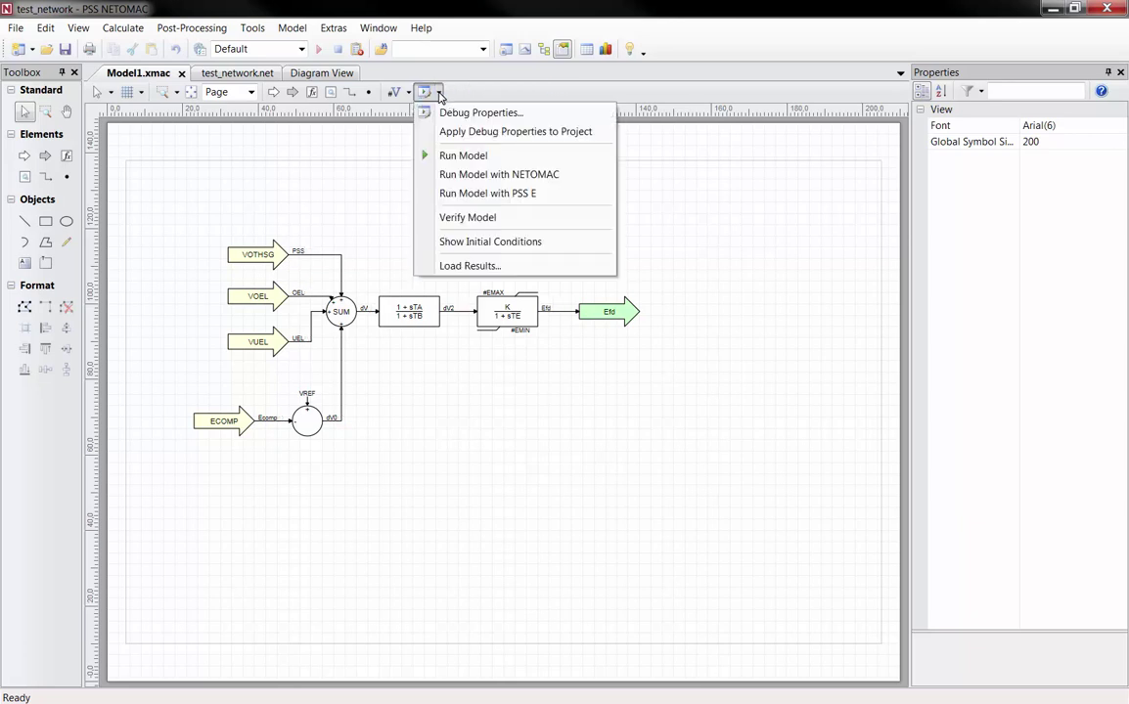
click(583, 158)
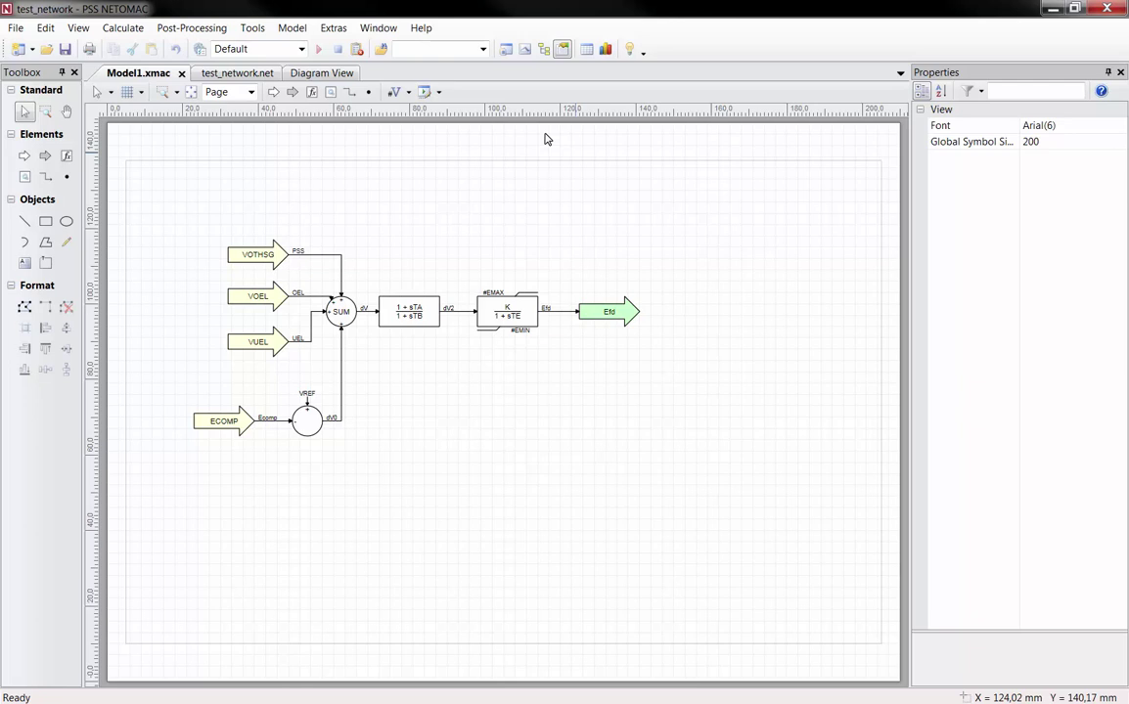
click(525, 49)
click(698, 109)
click(714, 124)
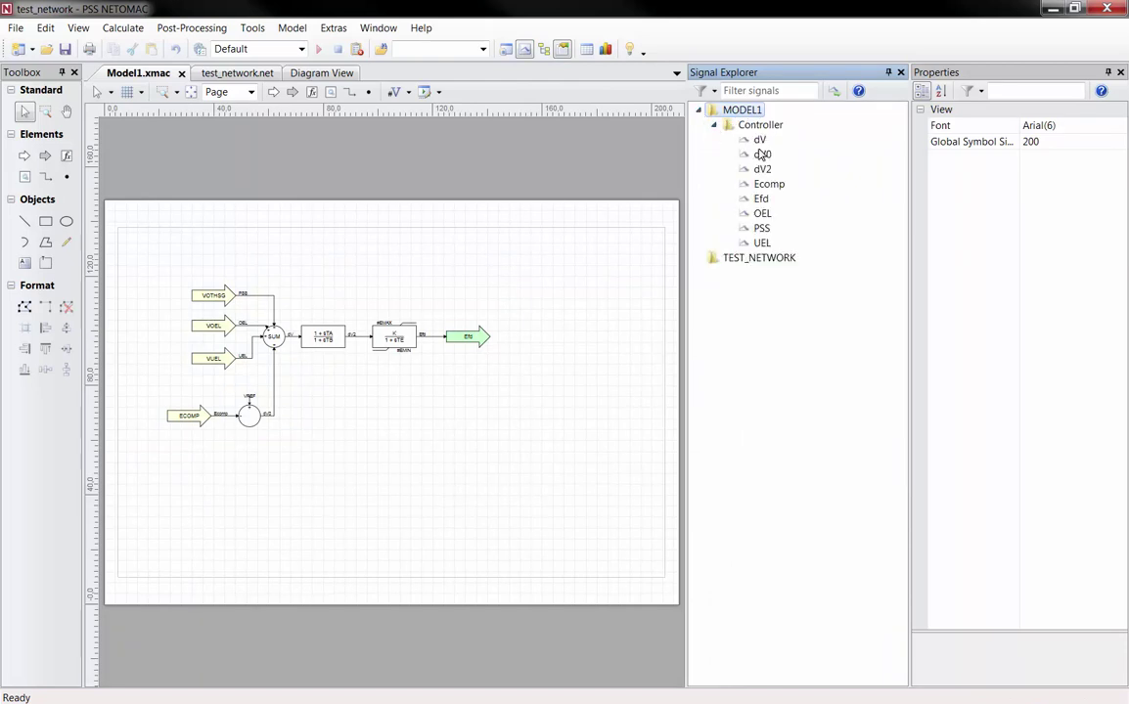
Plot the Ecomp signal in the first diagram and the Efd signal in a second diagram below it
click(606, 48)
drag(768, 190, 451, 184)
key(Return)
drag(761, 198, 506, 327)
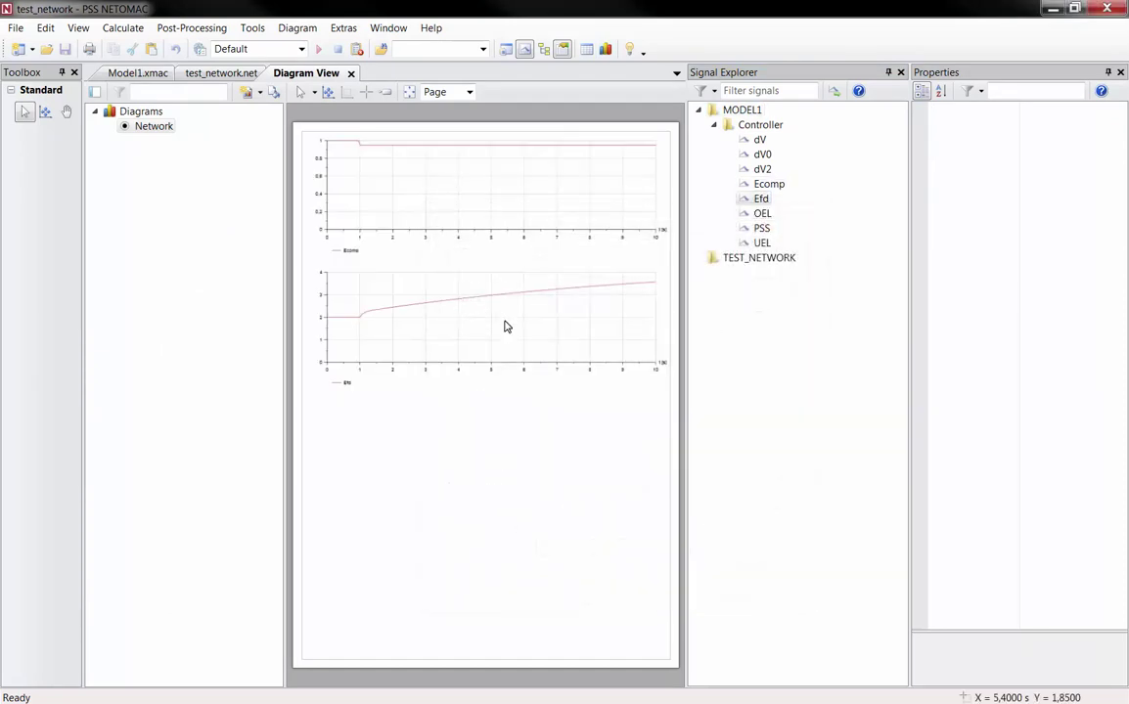
Plot the OEL, PSS and UEL signals together in a third diagram below the Efd plot
drag(762, 213, 590, 462)
key(Return)
drag(762, 242, 508, 426)
key(Return)
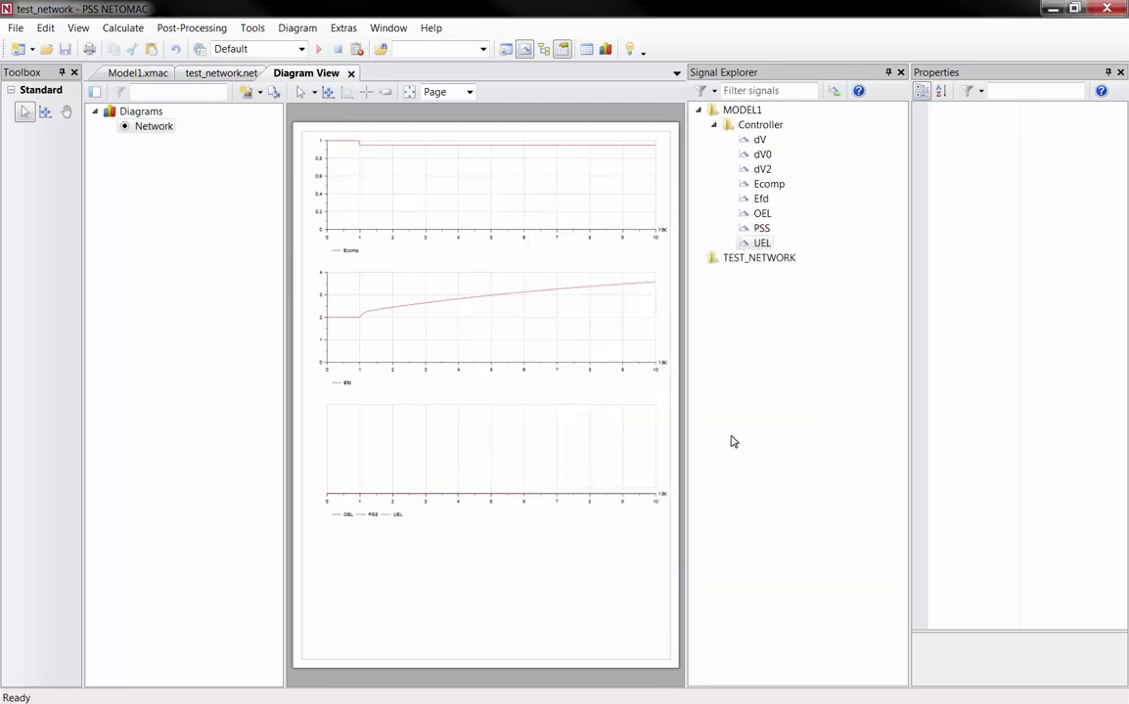
Return to Model1.xmac and load the MODEL1 result file with controller type EXCITER onto the block diagram
click(138, 73)
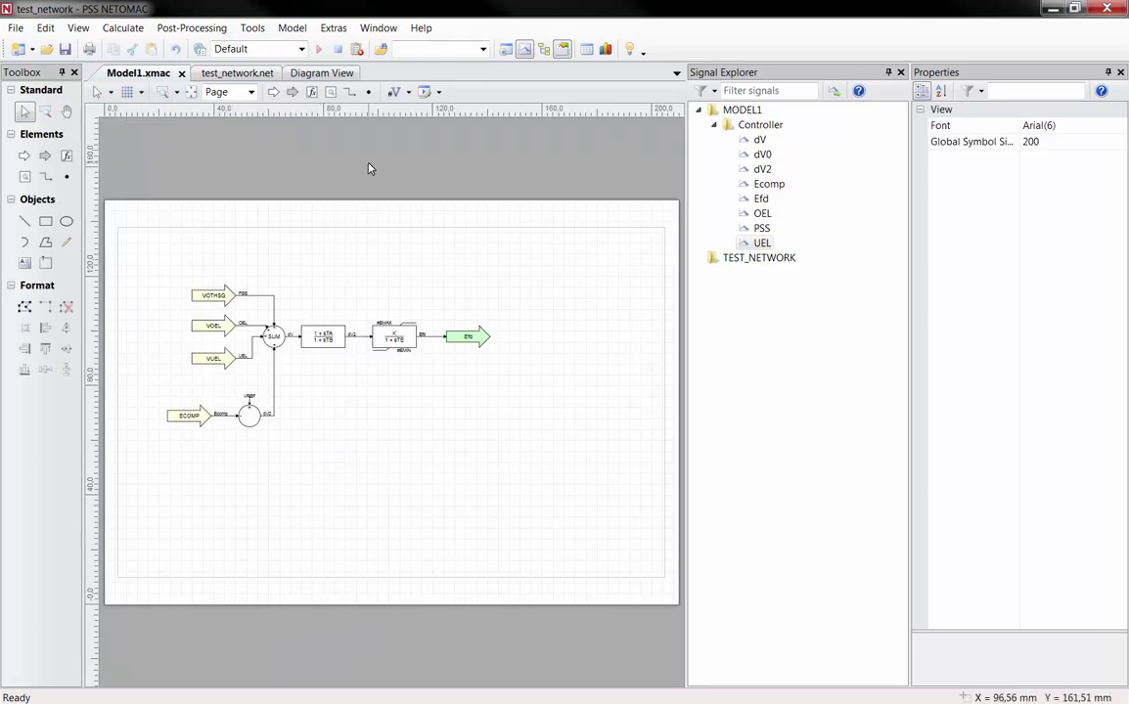
click(438, 92)
click(465, 266)
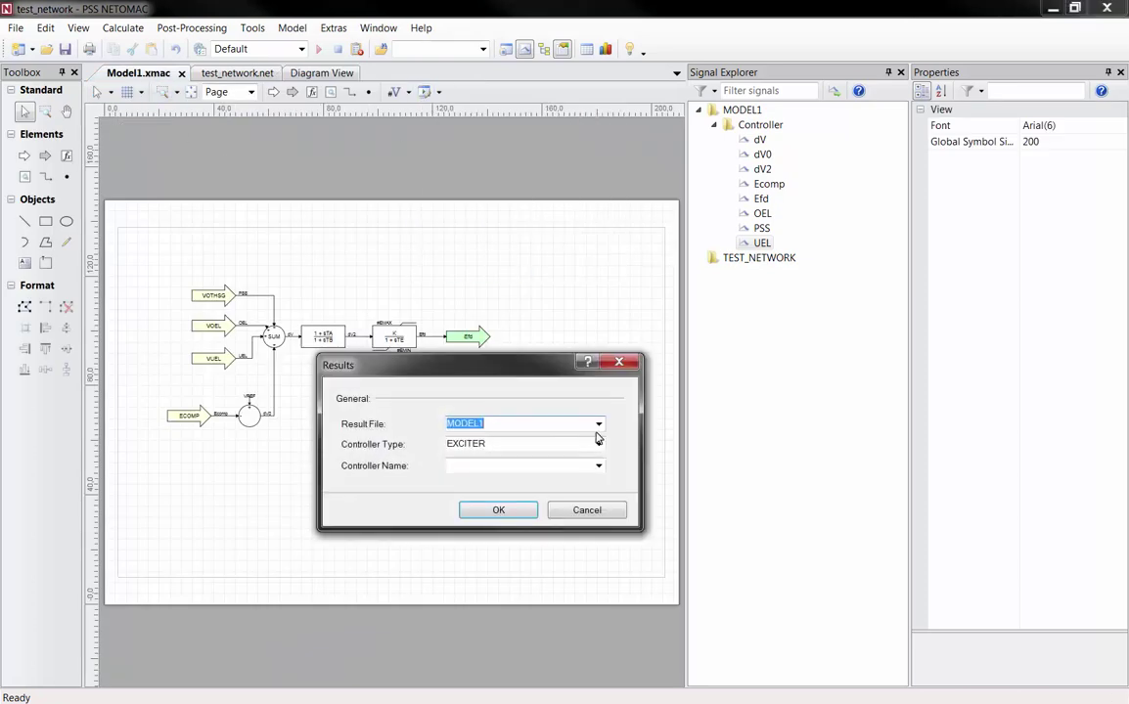
click(497, 512)
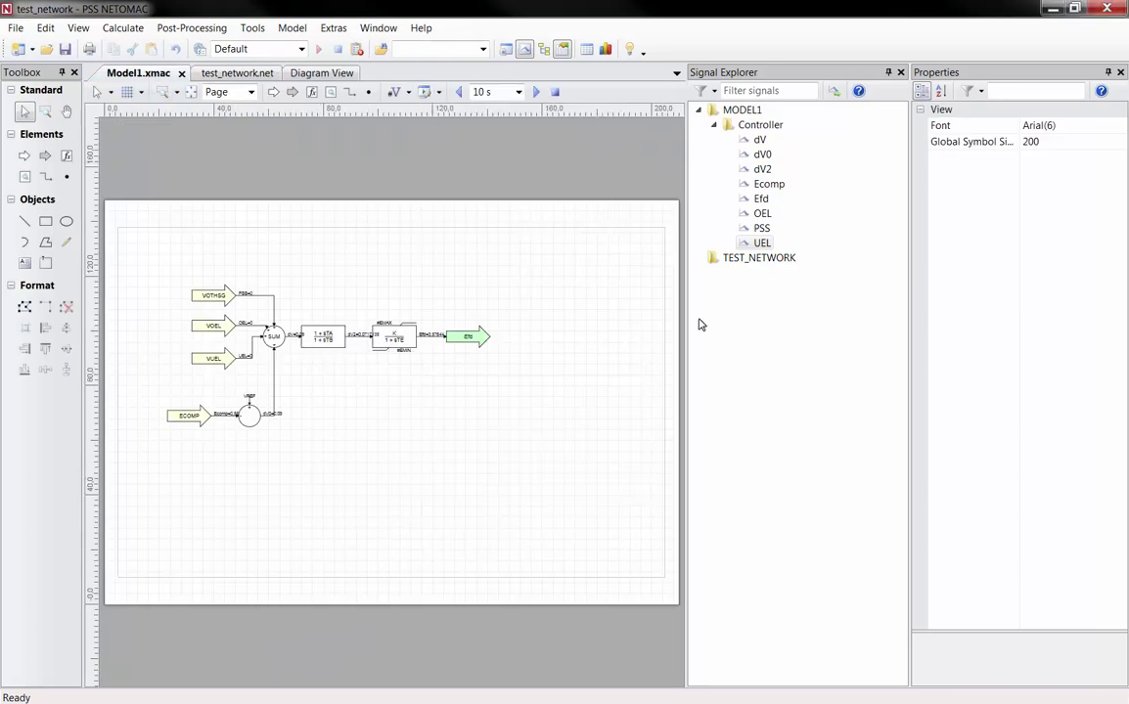
Close the Signal Explorer and step the displayed results forward from 1 s to 1.04 s on the block diagram
click(900, 72)
click(519, 92)
click(479, 109)
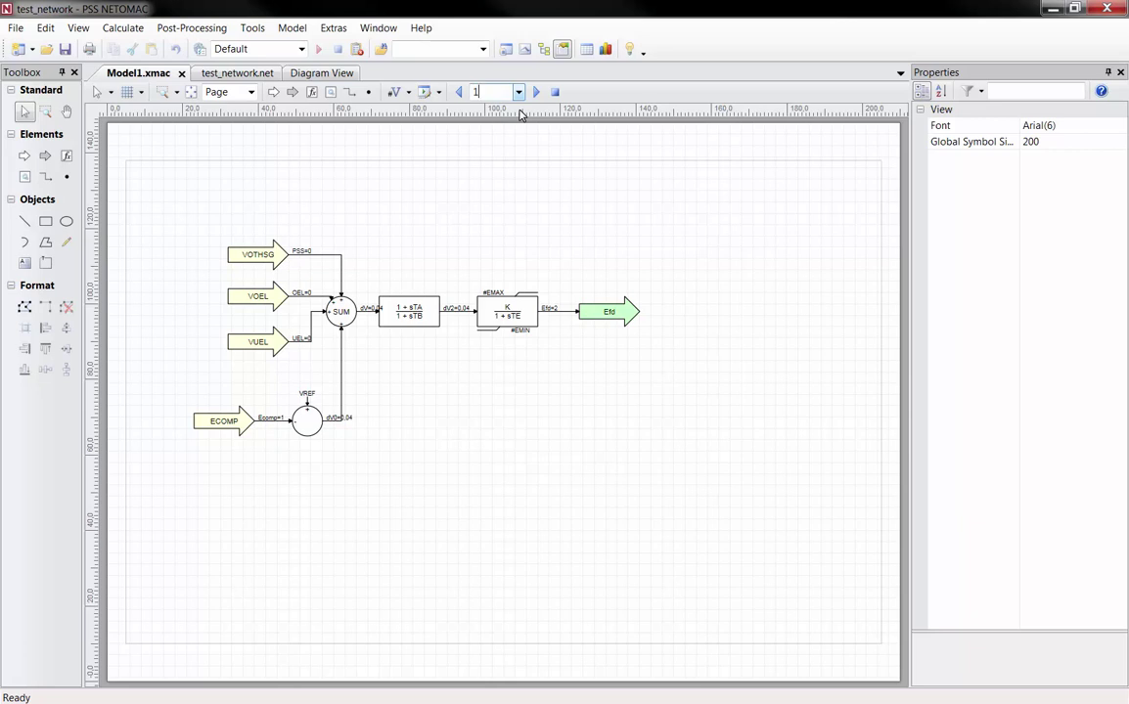
click(537, 92)
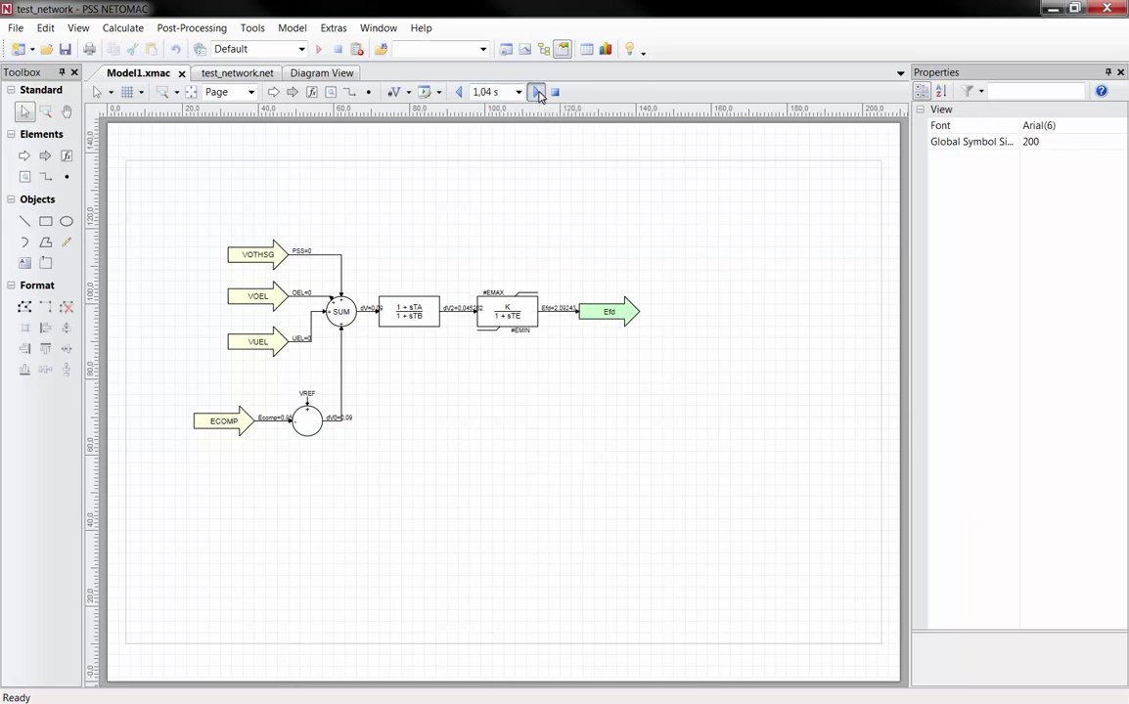